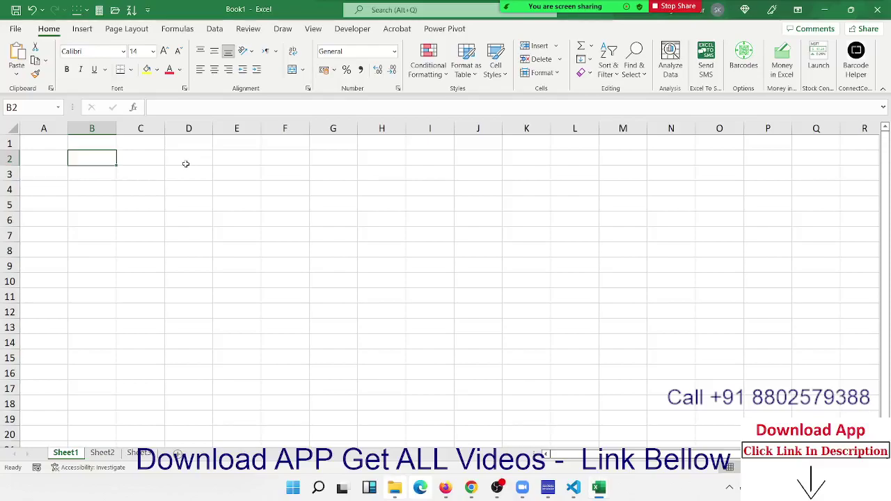
Step: Enter 10th in cell B2
{"action": "left_click_drag", "start_coordinate": [153, 170], "coordinate": [314, 265]}
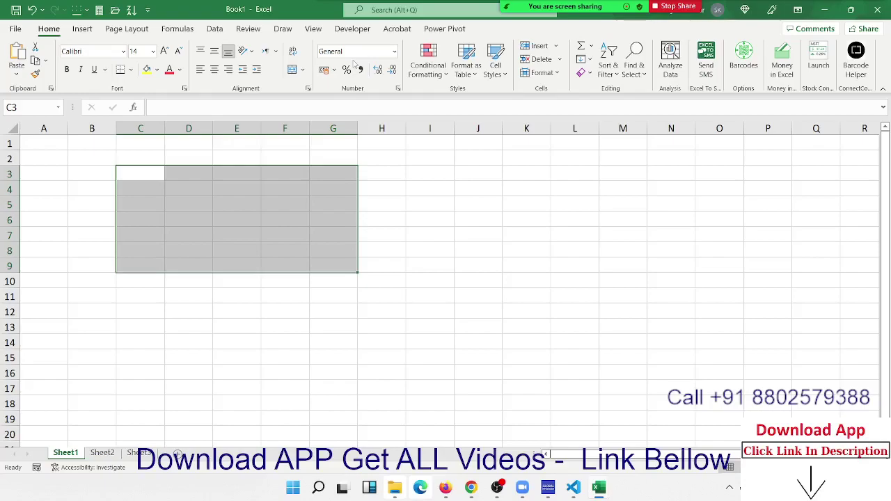
{"action": "key", "text": "Up"}
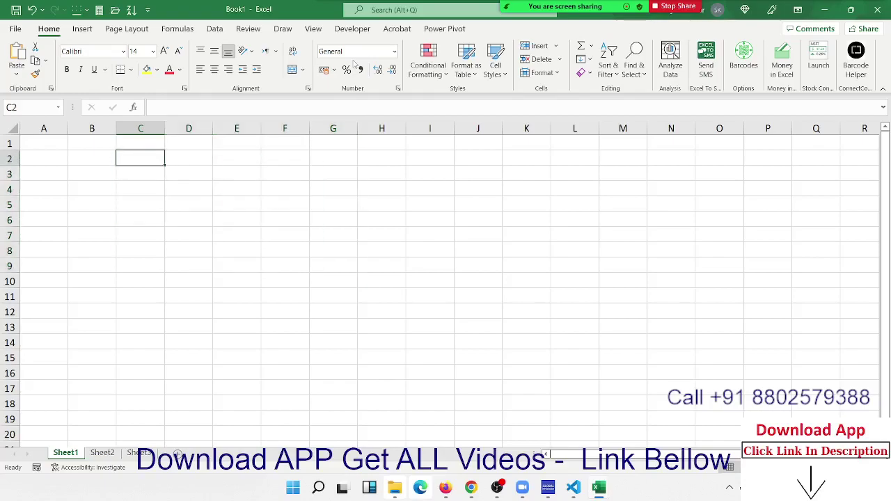
{"action": "key", "text": "Left"}
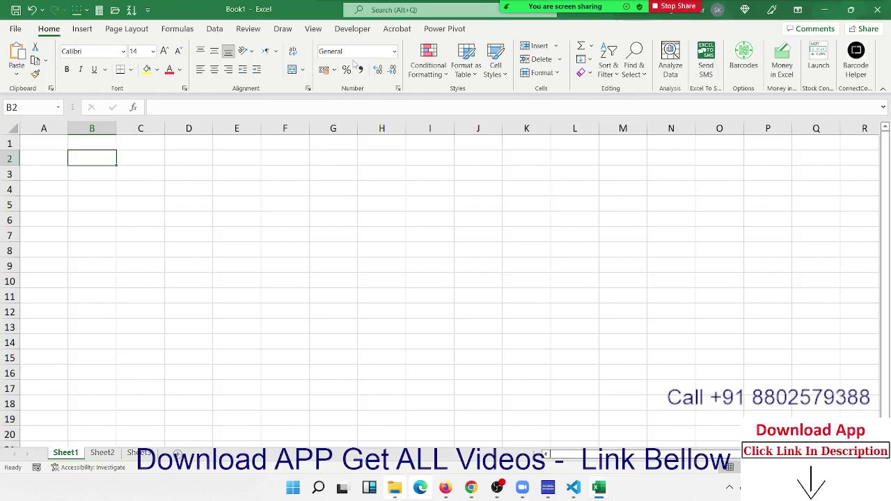
{"action": "key", "text": "Right"}
{"action": "key", "text": "Left"}
{"action": "key", "text": "Down"}
{"action": "key", "text": "Up"}
{"action": "type", "text": "10th"}
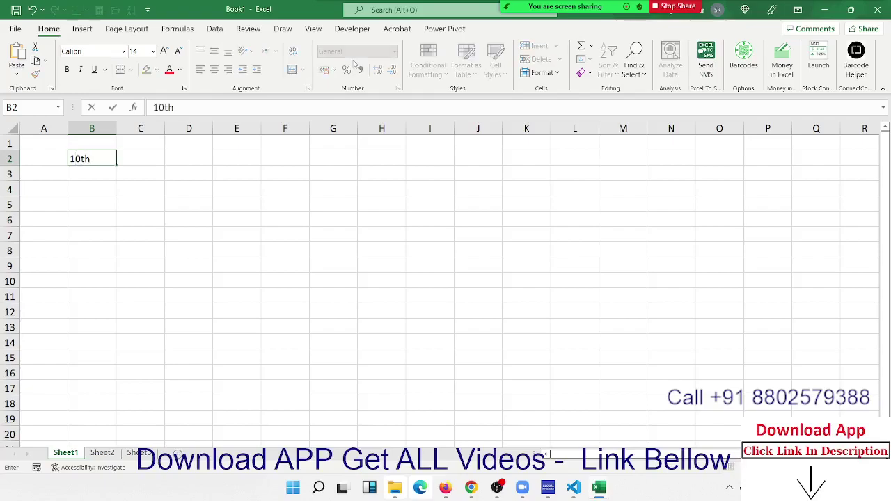
{"action": "key", "text": "Return"}
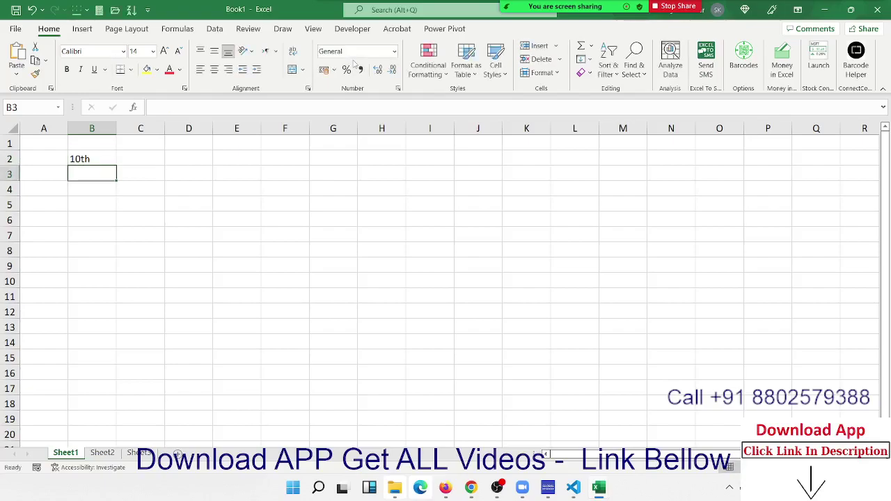
Step: Edit B2 and mark the th letters after 10
{"action": "key", "text": "Up"}
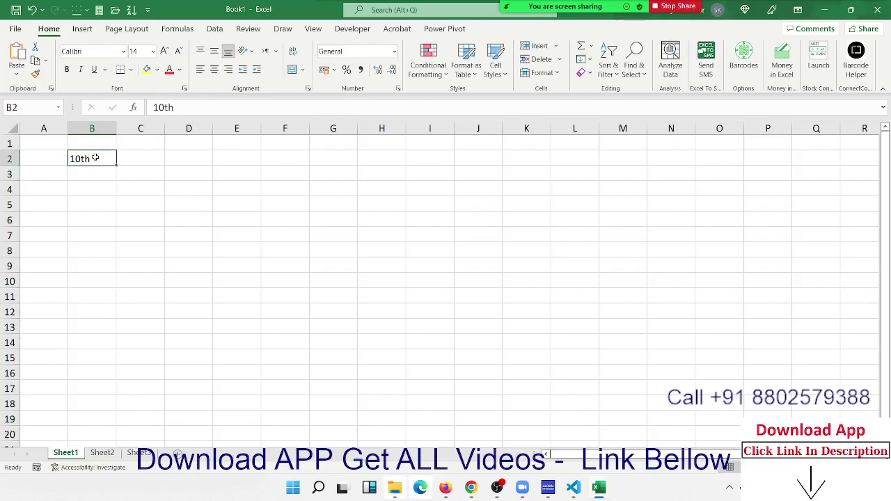
{"action": "double_click", "coordinate": [96, 157]}
{"action": "key", "text": "shift+Right"}
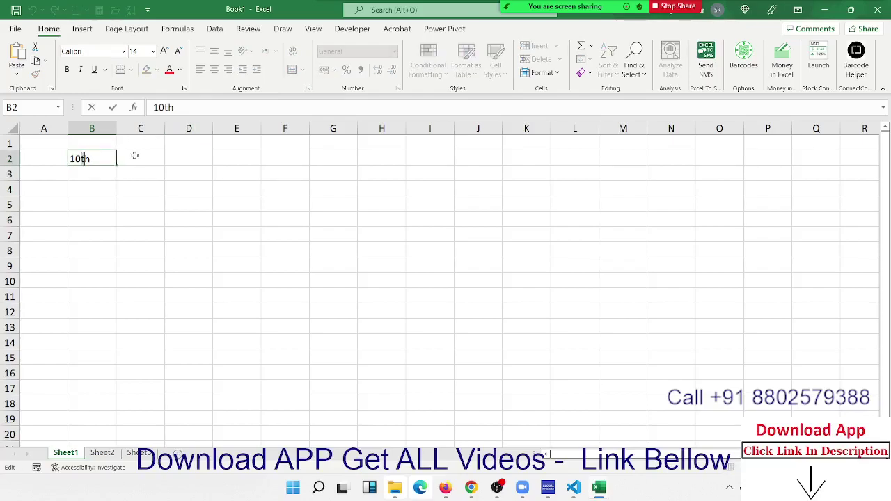
{"action": "key", "text": "shift+Right"}
{"action": "left_click", "coordinate": [196, 220]}
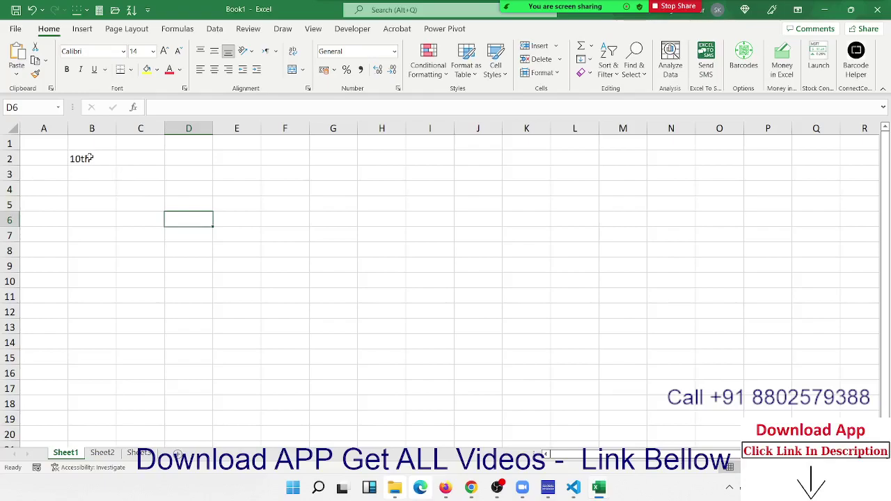
{"action": "left_click", "coordinate": [119, 175]}
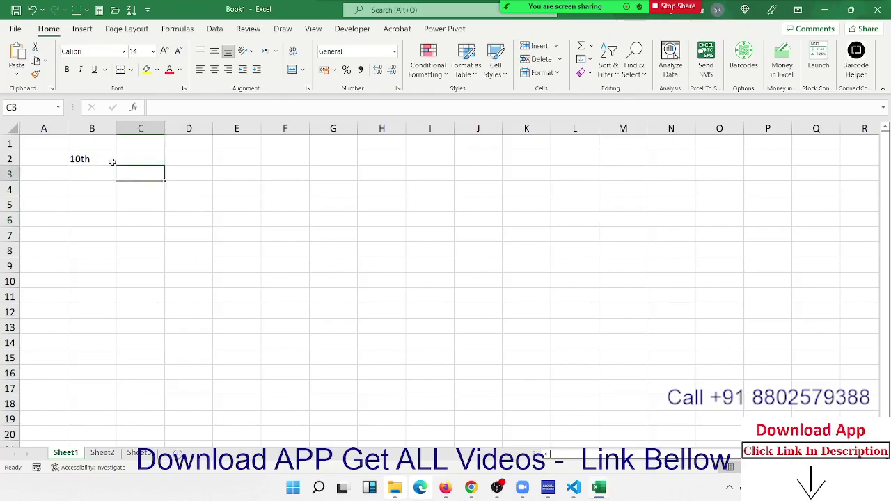
Step: Re-edit B2, delete the trailing space, and highlight the th letters of 10th
{"action": "double_click", "coordinate": [98, 160]}
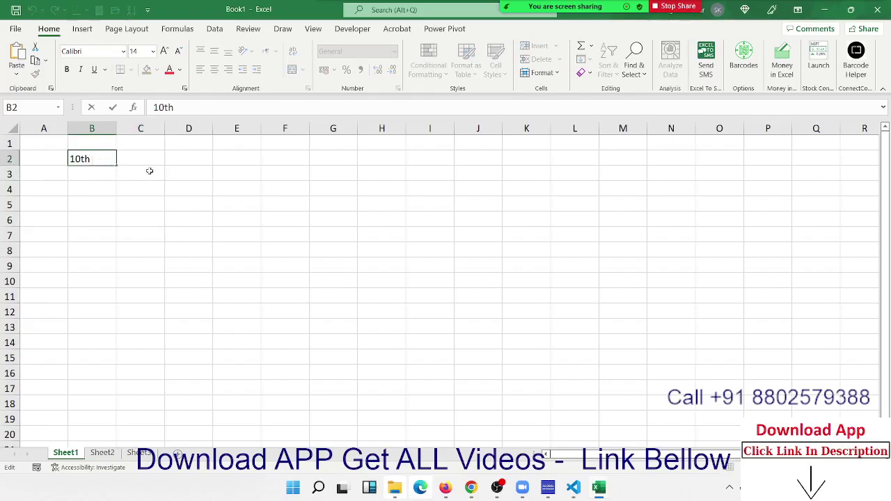
{"action": "key", "text": "BackSpace"}
{"action": "key", "text": "Left"}
{"action": "left_click_drag", "start_coordinate": [94, 159], "coordinate": [81, 159]}
{"action": "left_click", "coordinate": [90, 159]}
{"action": "left_click_drag", "start_coordinate": [82, 159], "coordinate": [91, 159]}
{"action": "left_click", "coordinate": [185, 88]}
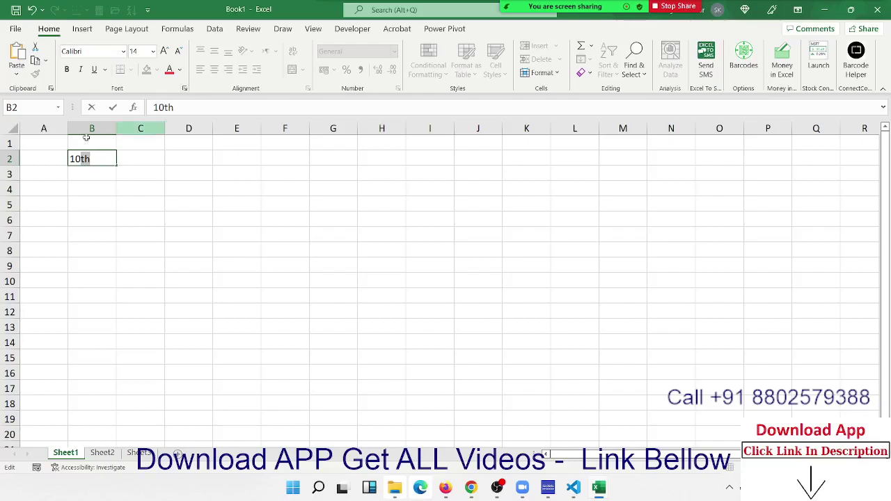
Step: Apply Superscript to the highlighted th in Format Cells and confirm 10th in B2
{"action": "right_click", "coordinate": [83, 159]}
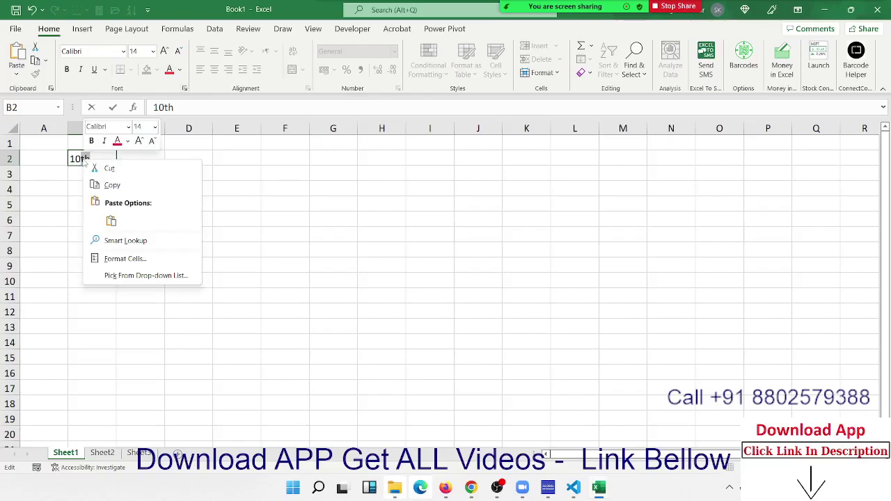
{"action": "left_click", "coordinate": [137, 260]}
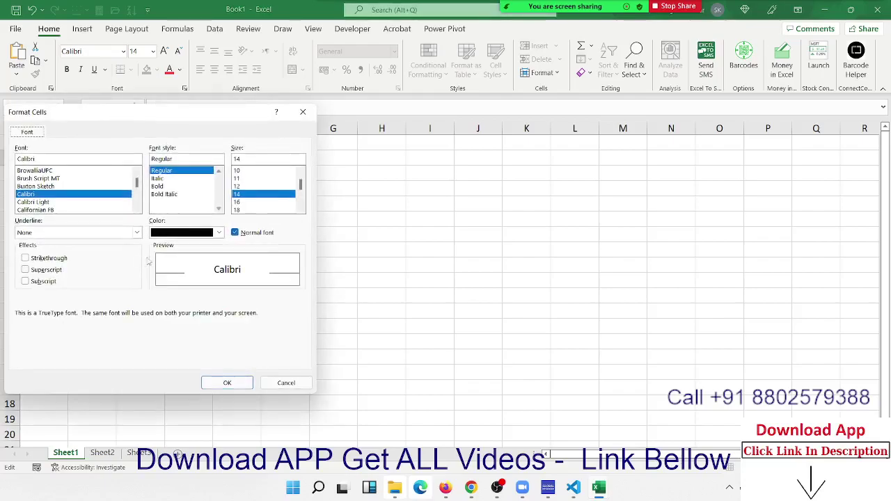
{"action": "left_click_drag", "start_coordinate": [174, 117], "coordinate": [381, 95]}
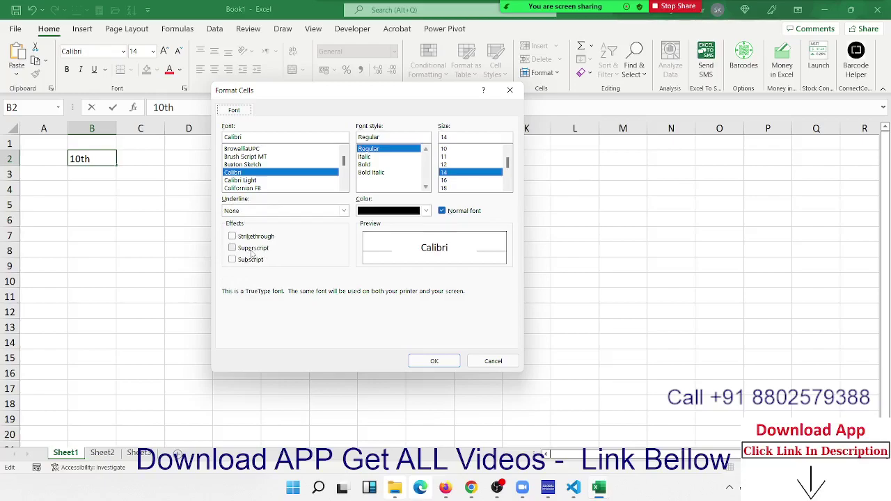
{"action": "left_click", "coordinate": [253, 254]}
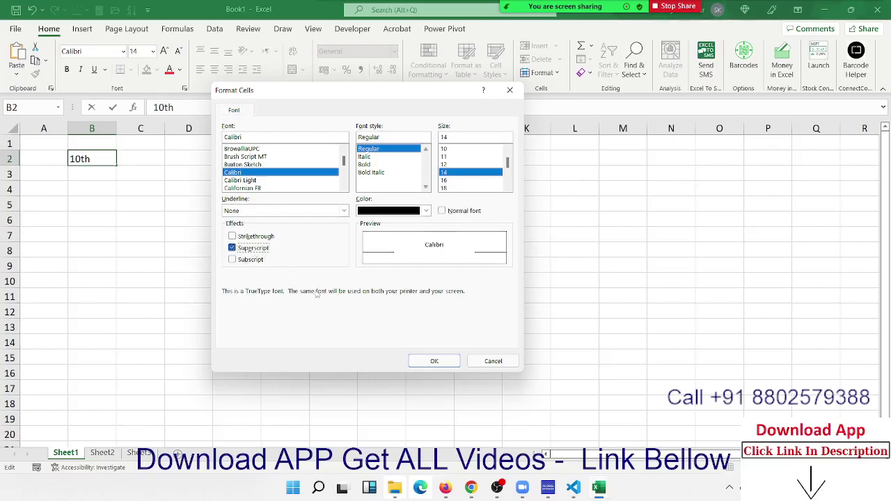
{"action": "left_click", "coordinate": [434, 361]}
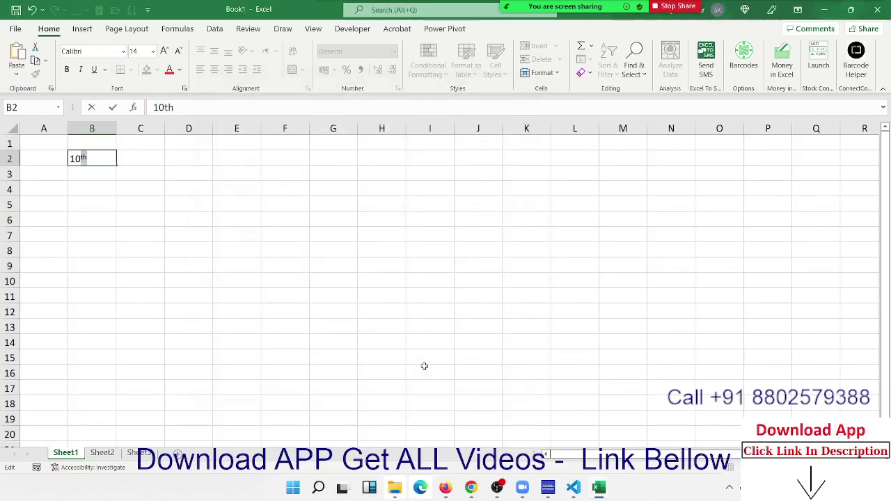
{"action": "key", "text": "Return"}
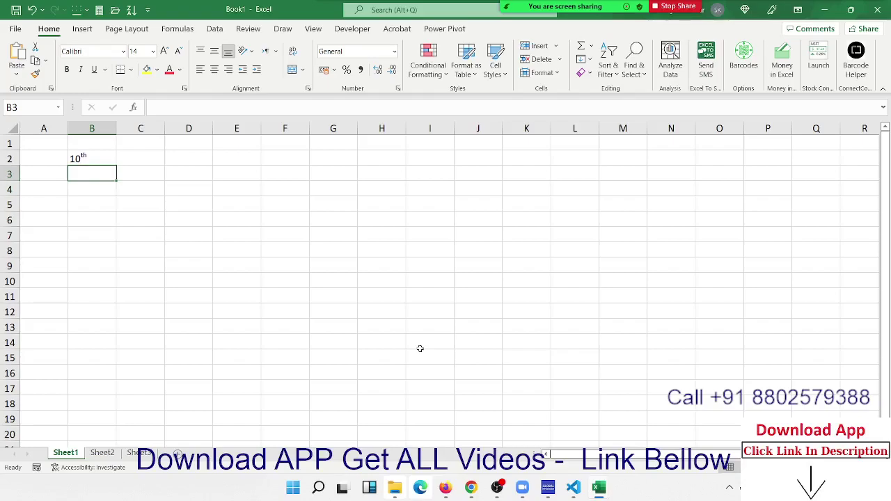
Step: Type 10o into cell C2
{"action": "key", "text": "Up"}
{"action": "key", "text": "Up"}
{"action": "key", "text": "Right"}
{"action": "key", "text": "Down"}
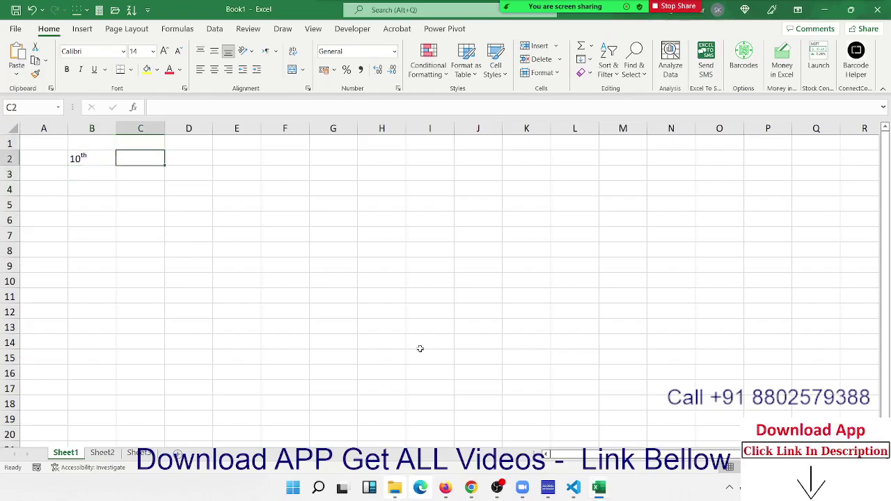
{"action": "type", "text": "1"}
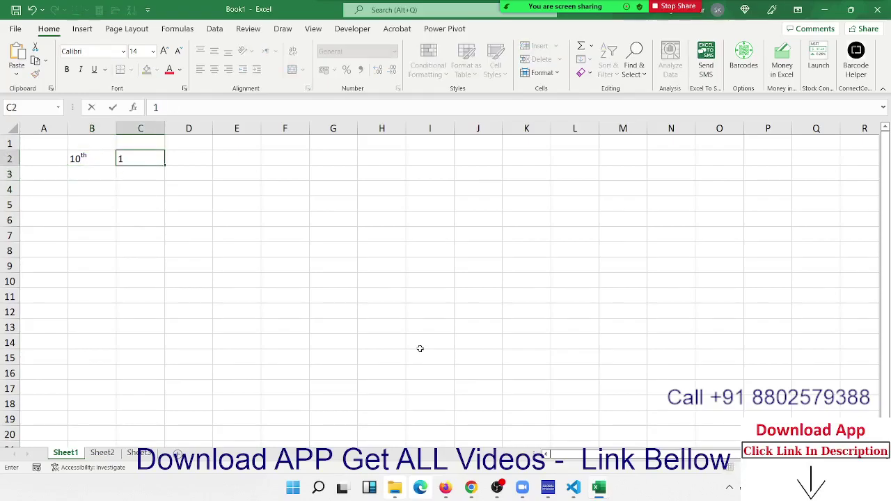
{"action": "type", "text": "0o"}
{"action": "key", "text": "Return"}
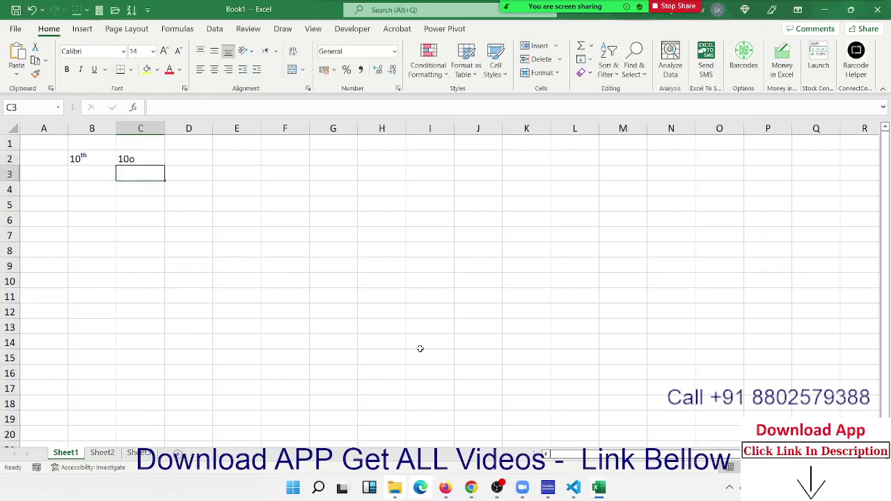
{"action": "key", "text": "Up"}
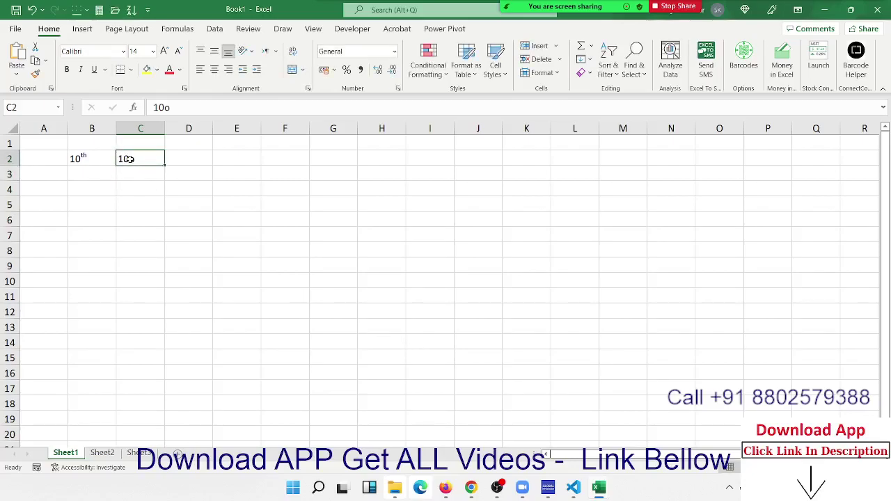
Step: Make the o in C2 superscript so the cell reads 10°
{"action": "double_click", "coordinate": [130, 159]}
{"action": "right_click", "coordinate": [134, 160]}
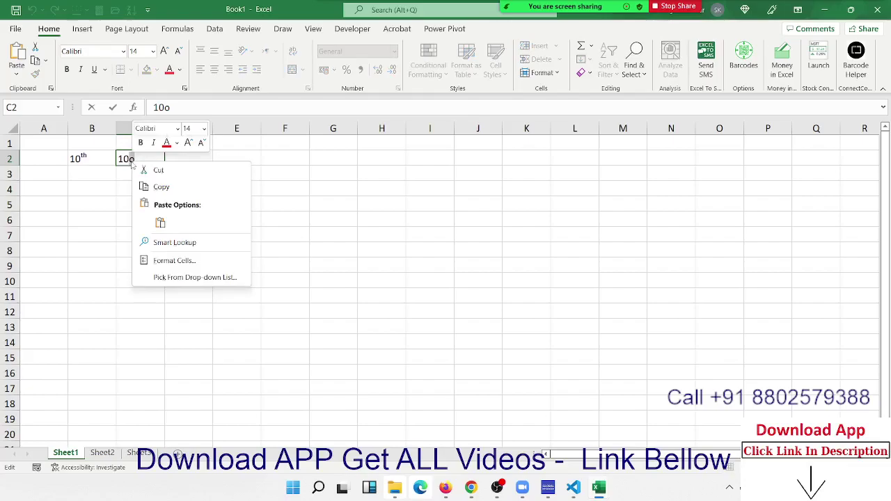
{"action": "left_click", "coordinate": [166, 261]}
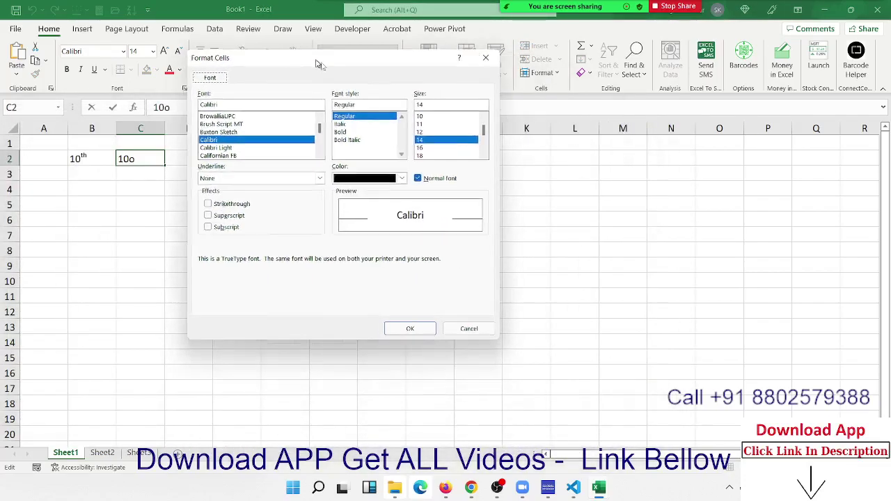
{"action": "left_click_drag", "start_coordinate": [139, 120], "coordinate": [344, 72]}
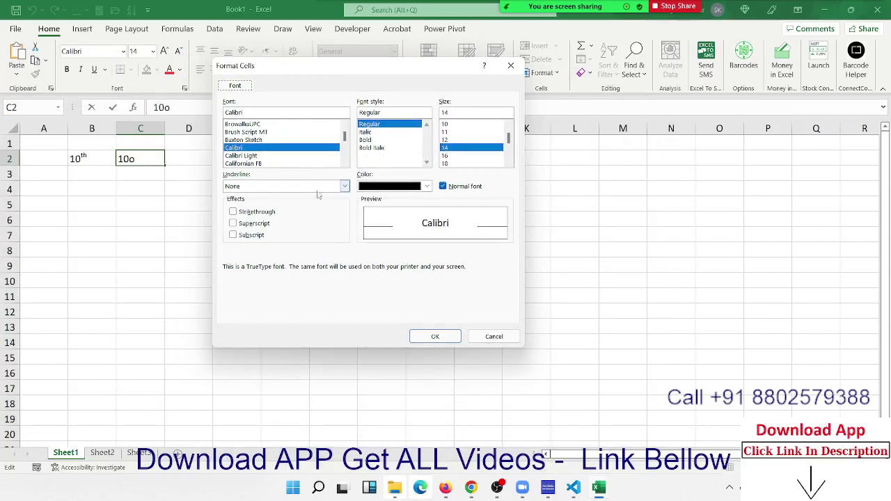
{"action": "left_click", "coordinate": [268, 225]}
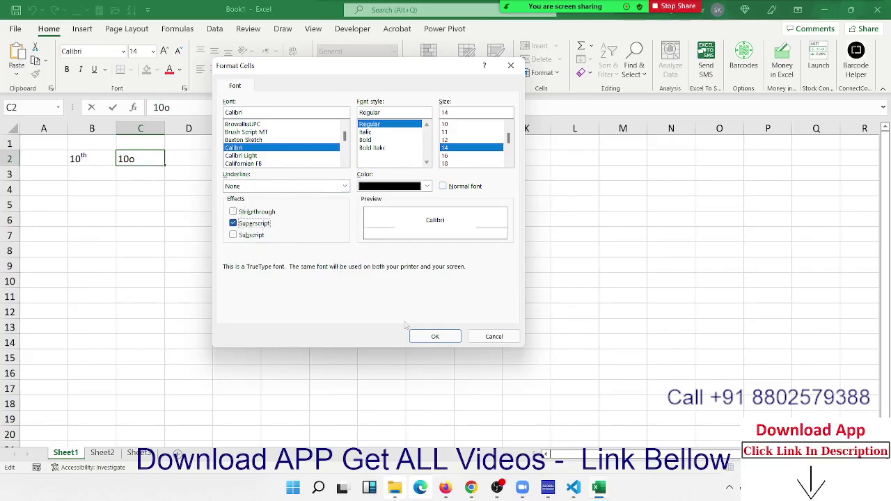
{"action": "left_click", "coordinate": [434, 336]}
{"action": "left_click", "coordinate": [230, 247]}
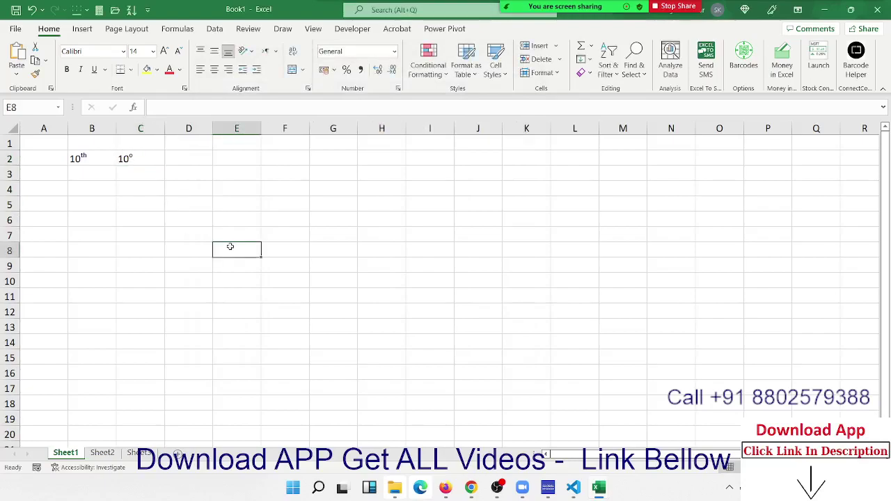
{"action": "left_click", "coordinate": [131, 158]}
{"action": "left_click", "coordinate": [79, 158]}
{"action": "left_click", "coordinate": [146, 175]}
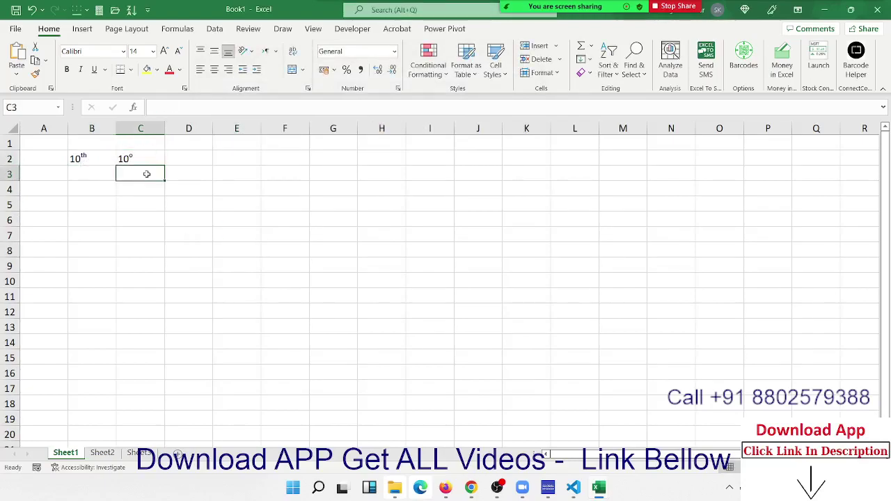
Step: Enter 85, 36, 52, 36, 63, 25, 63, 52 and 65 down column G from G1
{"action": "left_click", "coordinate": [325, 147]}
{"action": "type", "text": "8"}
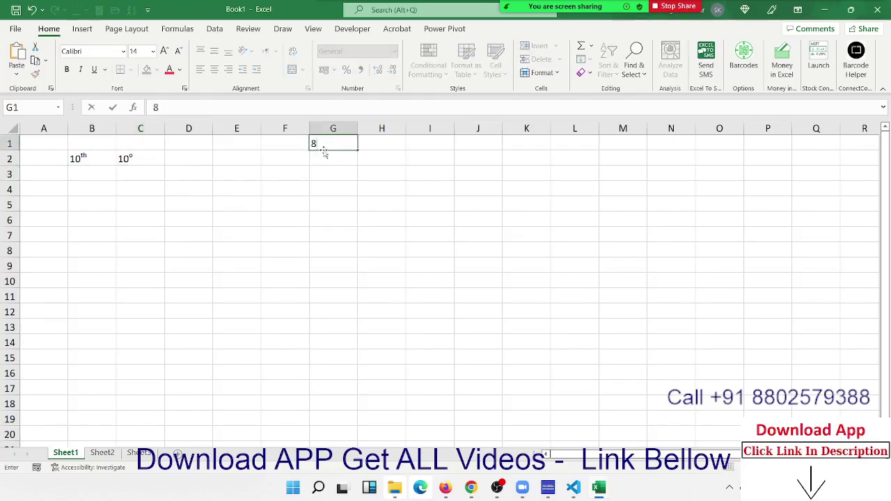
{"action": "type", "text": "5"}
{"action": "key", "text": "Return"}
{"action": "type", "text": "36"}
{"action": "key", "text": "Return"}
{"action": "type", "text": "52 36"}
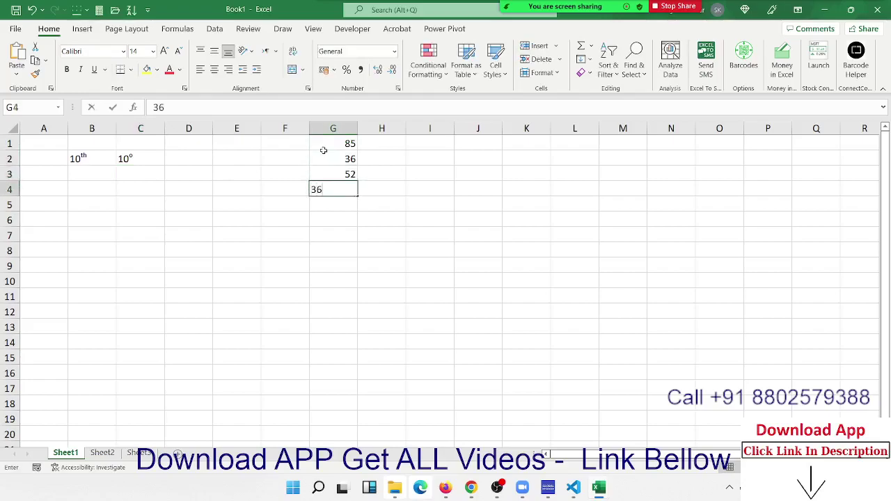
{"action": "key", "text": "Return"}
{"action": "type", "text": "63"}
{"action": "key", "text": "Return"}
{"action": "type", "text": "25"}
{"action": "key", "text": "Return"}
{"action": "type", "text": "63"}
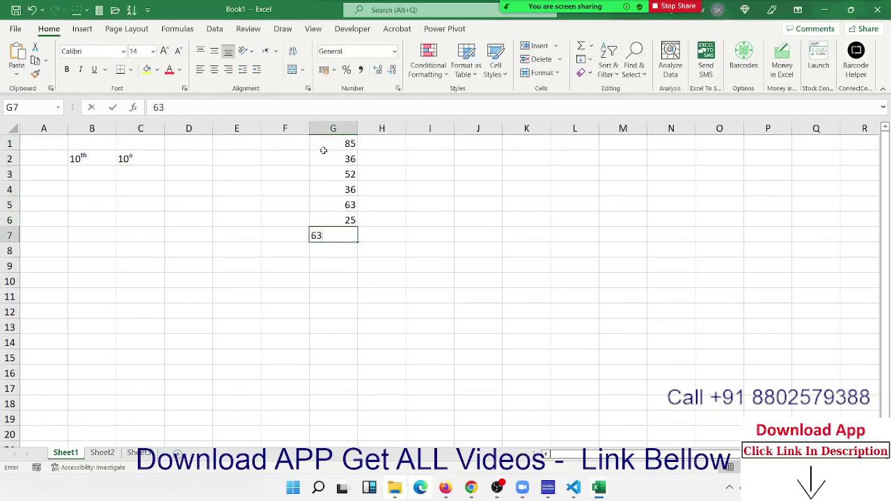
{"action": "key", "text": "Return"}
{"action": "type", "text": "52"}
{"action": "key", "text": "Return"}
{"action": "type", "text": "65"}
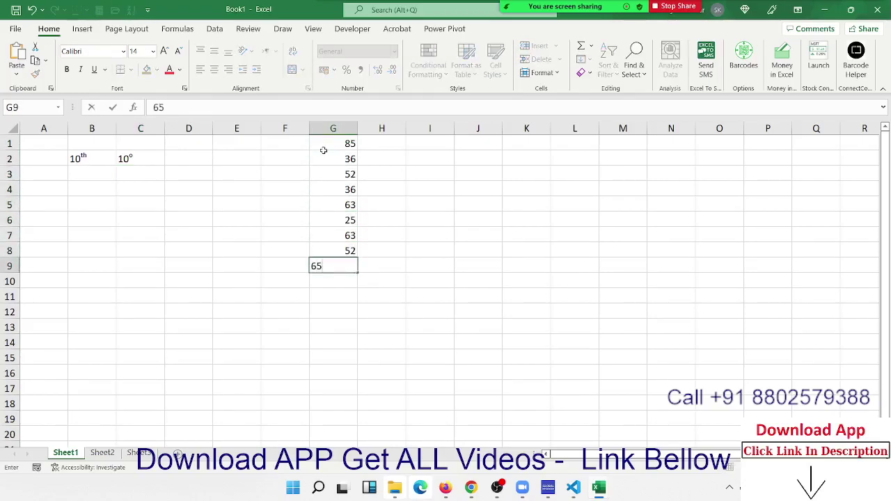
{"action": "key", "text": "Return"}
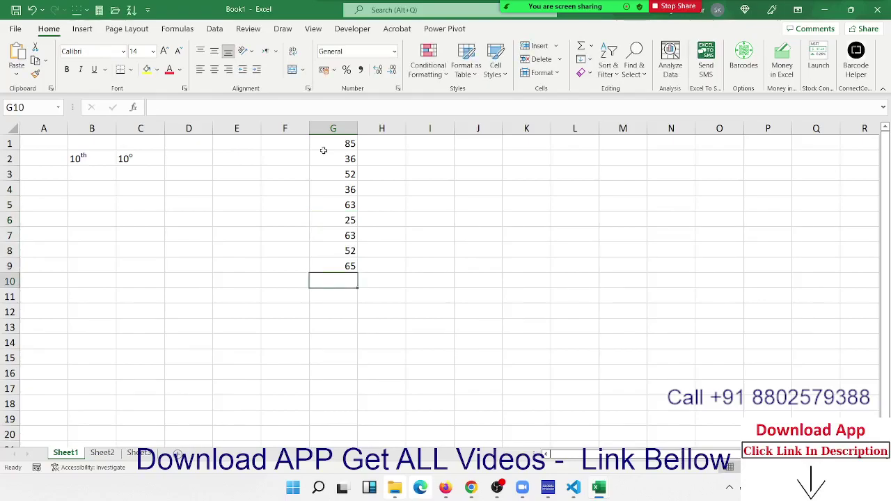
Step: Append an o to G1 so it reads 85o
{"action": "double_click", "coordinate": [337, 142]}
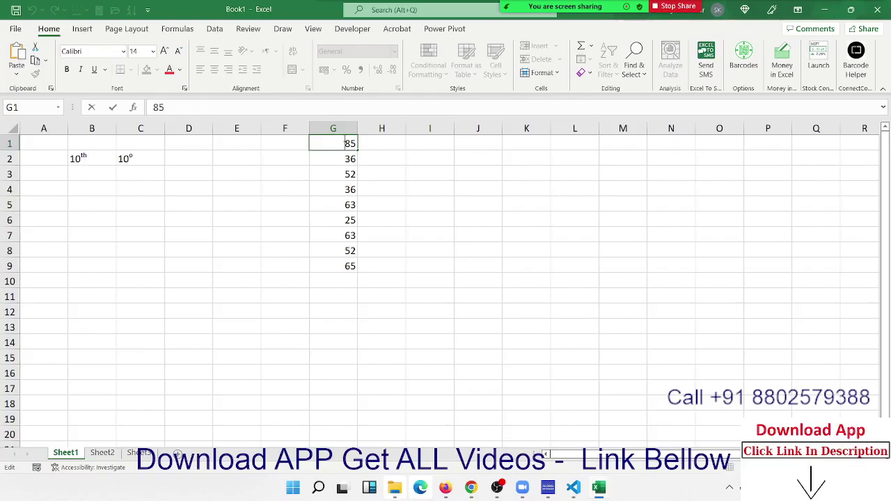
{"action": "type", "text": "o"}
{"action": "key", "text": "Return"}
{"action": "left_click", "coordinate": [344, 142]}
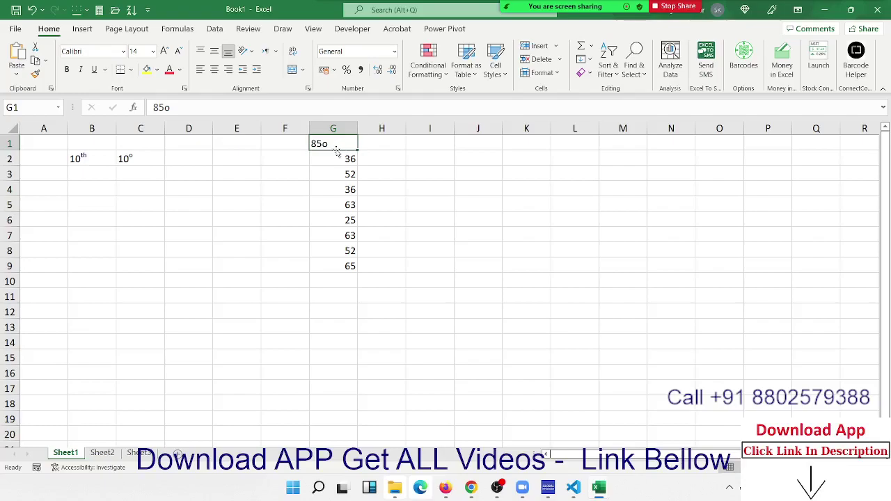
Step: Apply Superscript to the entire 85o entry in G1 via Format Cells
{"action": "right_click", "coordinate": [338, 143]}
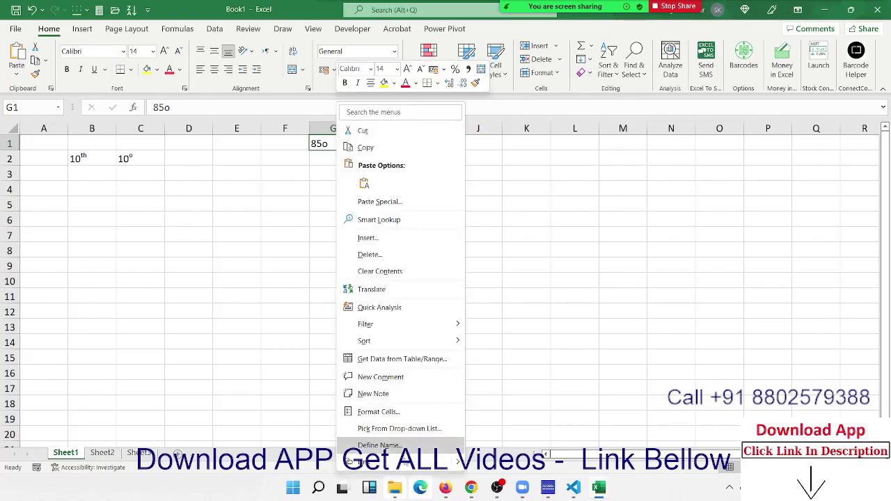
{"action": "left_click", "coordinate": [407, 415]}
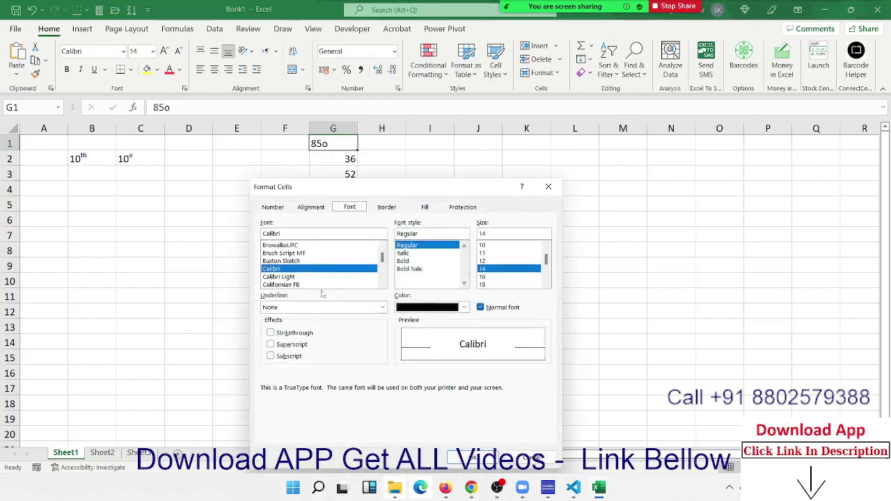
{"action": "left_click", "coordinate": [270, 344]}
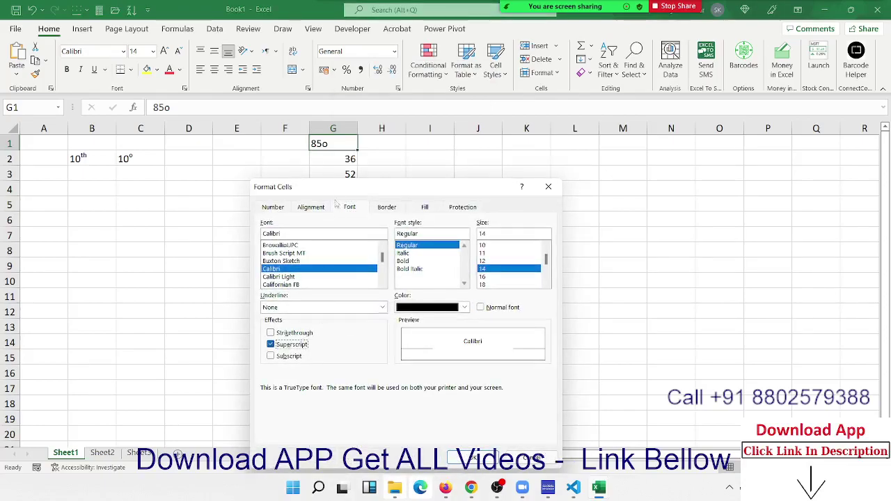
{"action": "left_click_drag", "start_coordinate": [342, 186], "coordinate": [484, 133]}
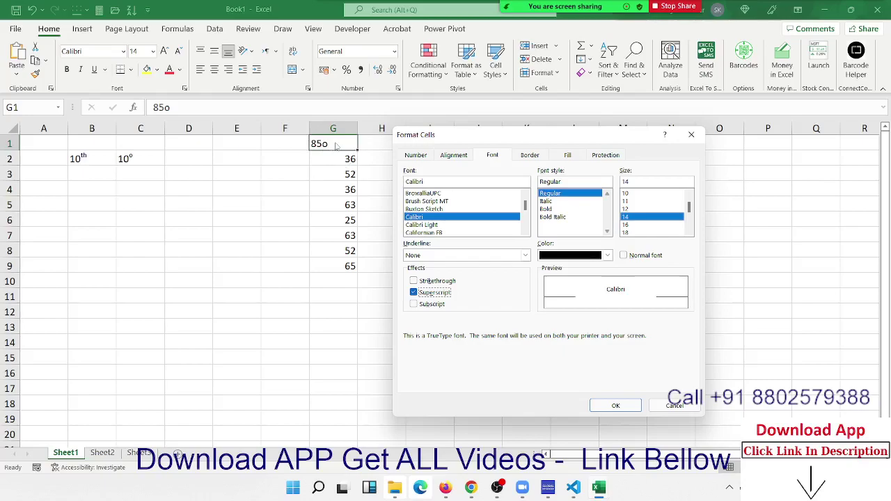
{"action": "left_click", "coordinate": [633, 410]}
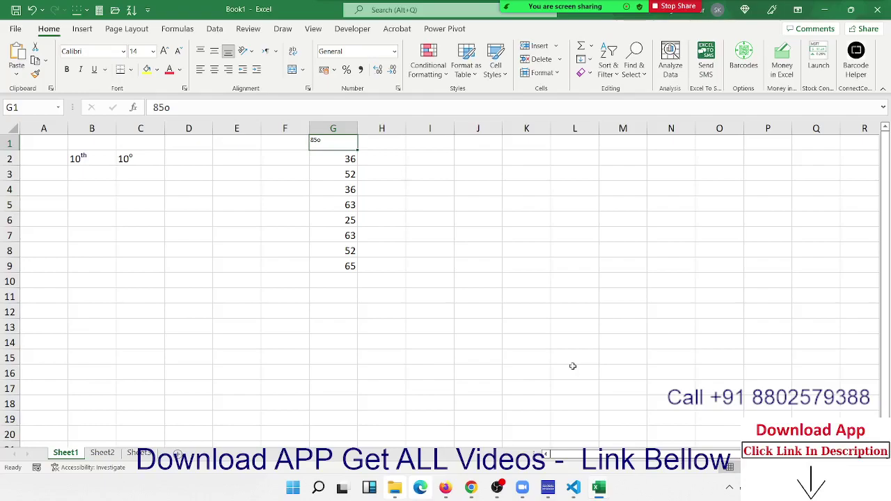
Step: Undo the superscript and select just the o in G1's 85o
{"action": "key", "text": "ctrl+z"}
{"action": "left_click", "coordinate": [439, 215]}
{"action": "left_click", "coordinate": [336, 145]}
{"action": "double_click", "coordinate": [325, 143]}
{"action": "left_click_drag", "start_coordinate": [326, 142], "coordinate": [329, 143]}
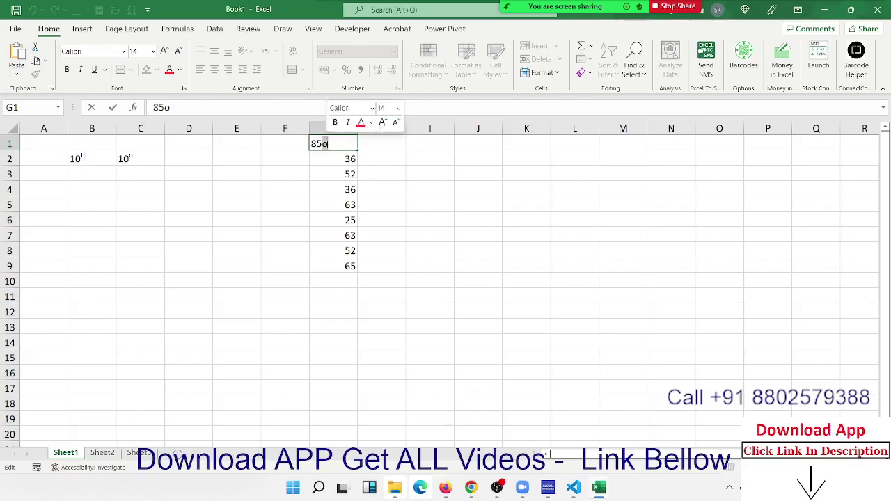
Step: Superscript that o to preview 85°, then undo G1 back to plain 85
{"action": "right_click", "coordinate": [325, 144]}
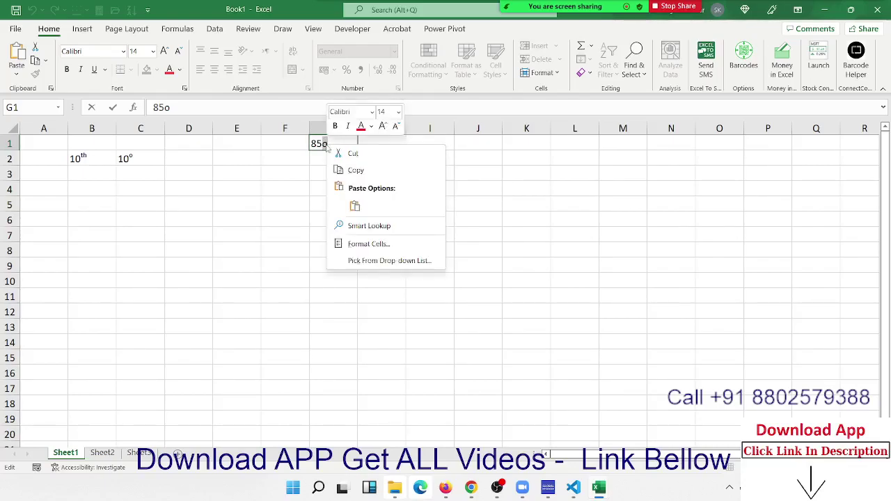
{"action": "left_click", "coordinate": [352, 243]}
{"action": "left_click", "coordinate": [215, 255]}
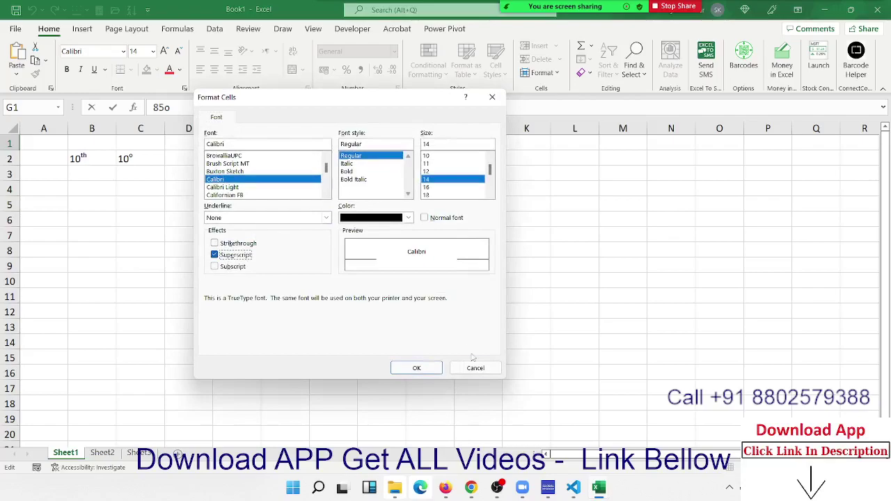
{"action": "left_click", "coordinate": [407, 370]}
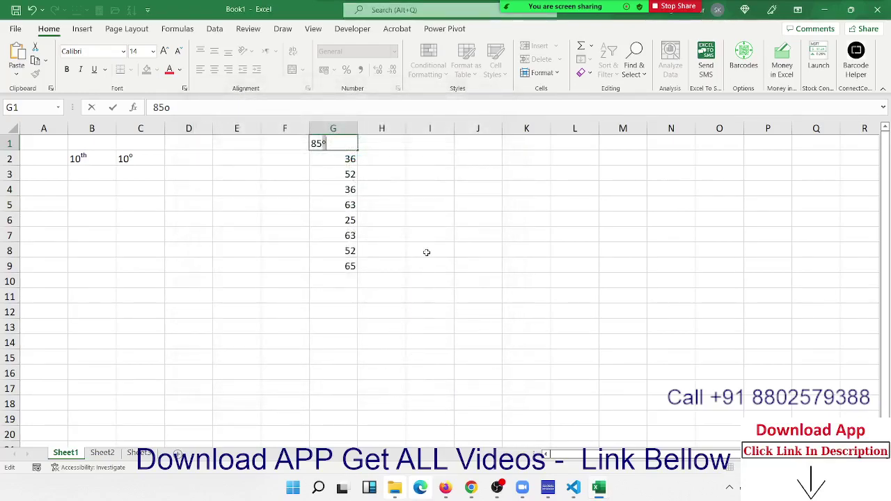
{"action": "left_click", "coordinate": [428, 251]}
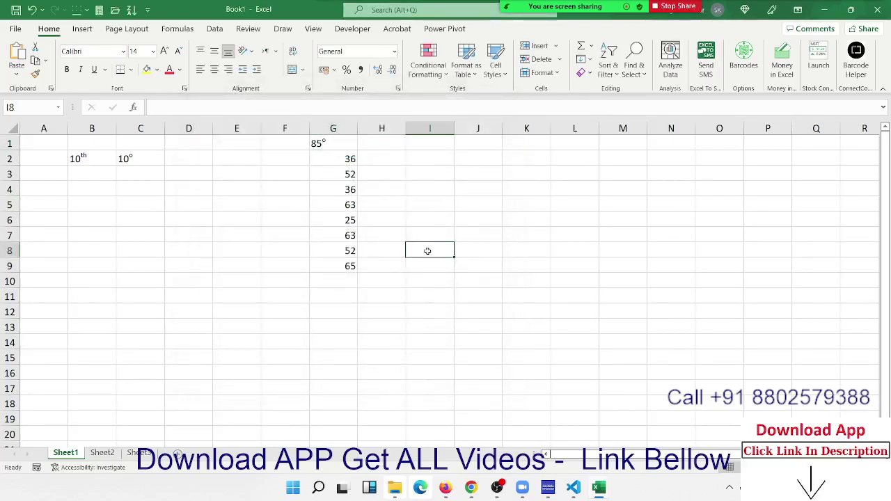
{"action": "key", "text": "ctrl+z"}
{"action": "key", "text": "ctrl+z"}
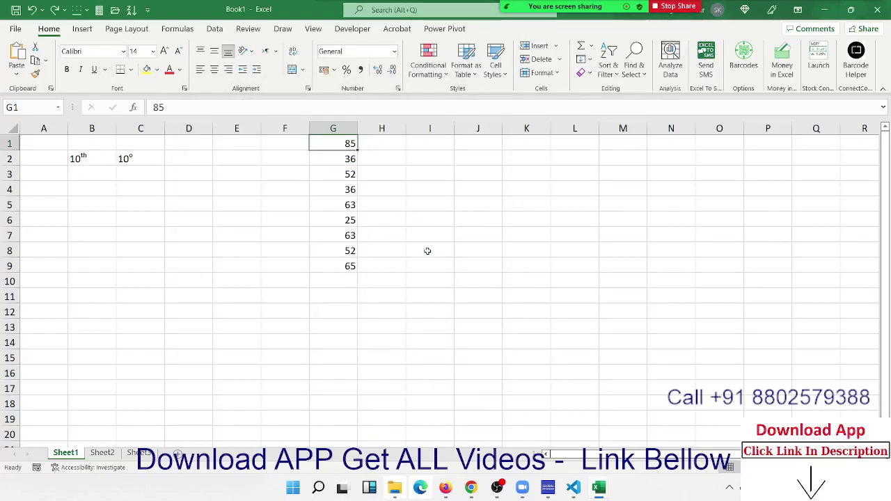
Step: Enter o in H1 and fill it down through H9 with Ctrl+D
{"action": "key", "text": "Right"}
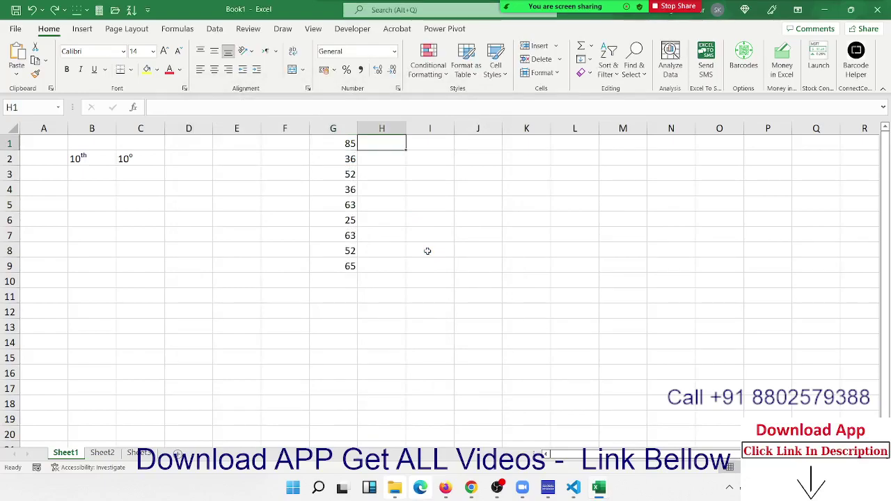
{"action": "type", "text": "o"}
{"action": "key", "text": "Return"}
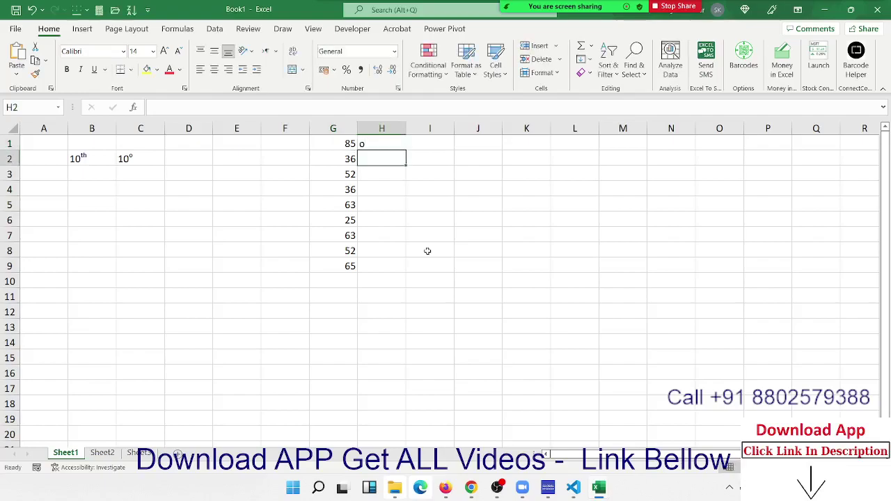
{"action": "key", "text": "Left"}
{"action": "key", "text": "ctrl+Down"}
{"action": "key", "text": "Right"}
{"action": "key", "text": "ctrl+shift+Up"}
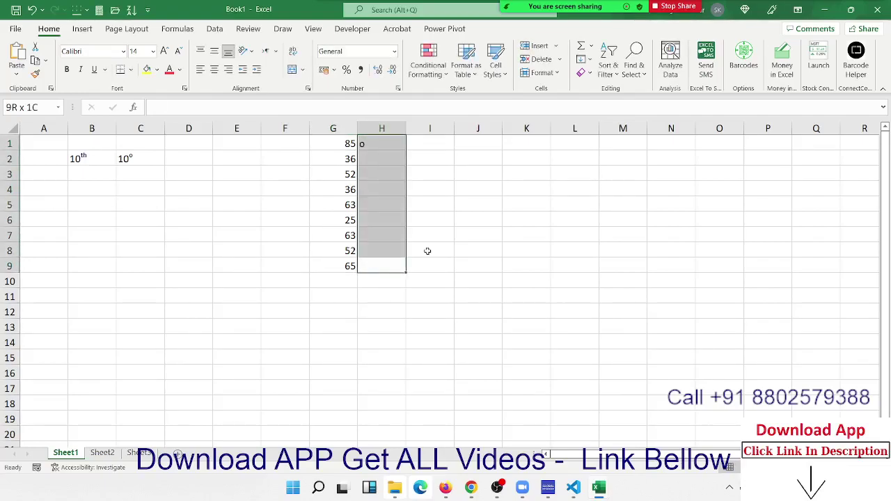
{"action": "key", "text": "ctrl+d"}
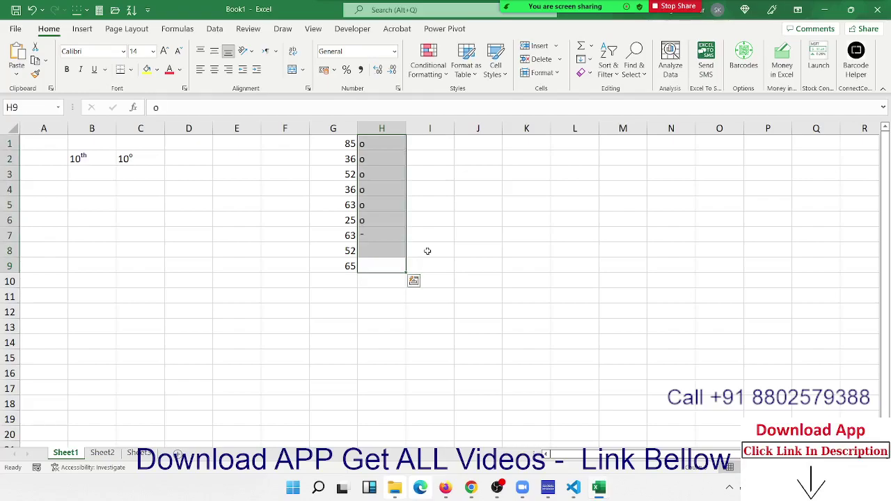
Step: Select the o marks in H1 through H9
{"action": "key", "text": "ctrl+Down"}
{"action": "key", "text": "ctrl+Up"}
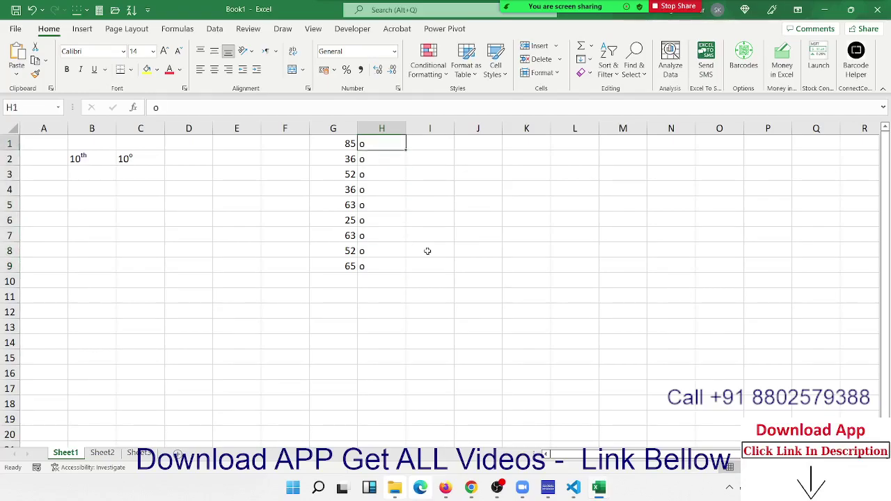
{"action": "key", "text": "Down"}
{"action": "key", "text": "ctrl+shift+Down"}
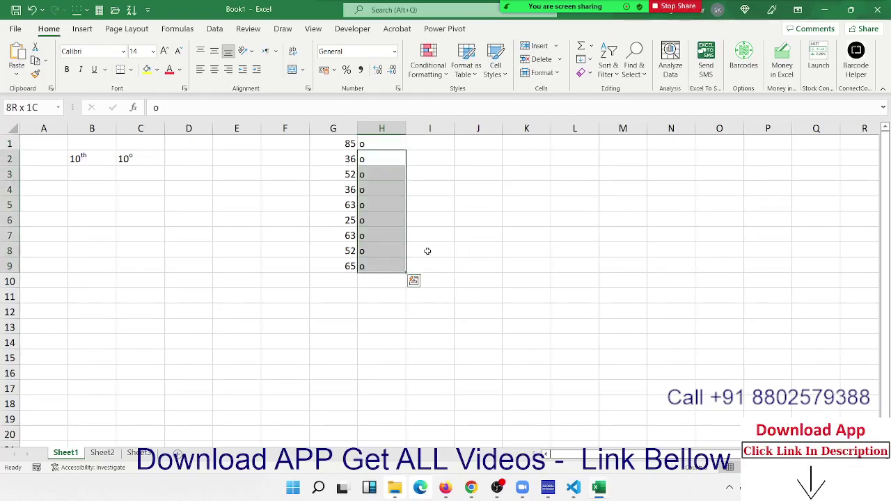
{"action": "key", "text": "ctrl+Up"}
{"action": "key", "text": "ctrl+shift+Down"}
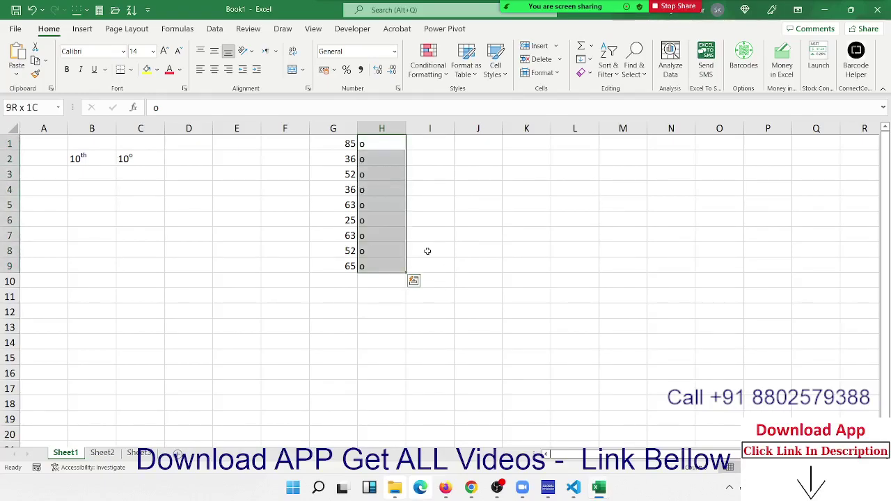
Step: Superscript the o marks in H1:H9 and narrow column H beside the scores
{"action": "right_click", "coordinate": [399, 226]}
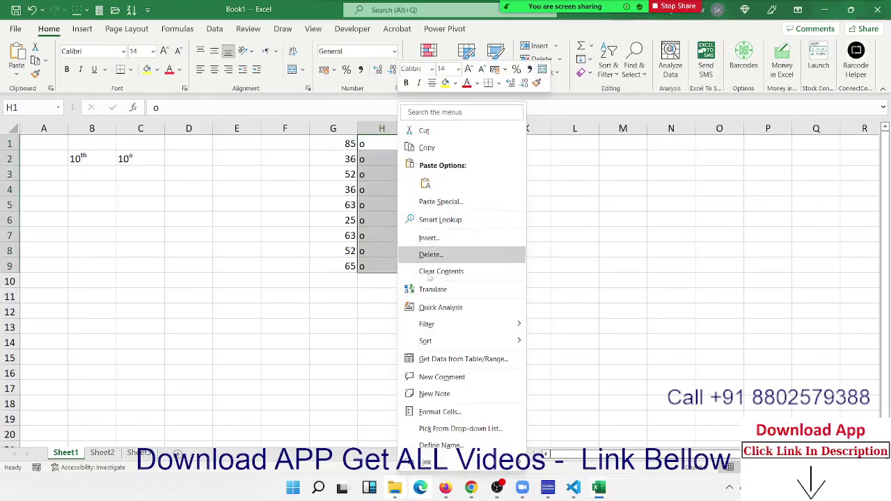
{"action": "left_click", "coordinate": [450, 411]}
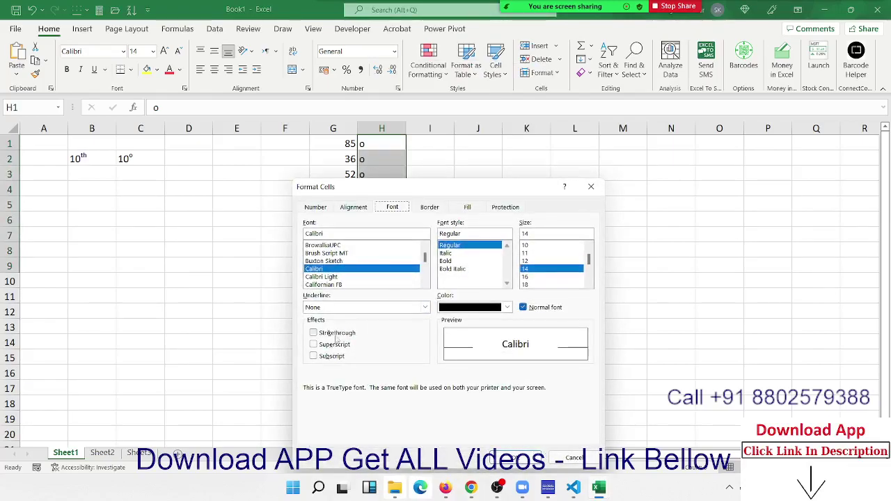
{"action": "left_click", "coordinate": [335, 346]}
{"action": "left_click_drag", "start_coordinate": [416, 186], "coordinate": [658, 143]}
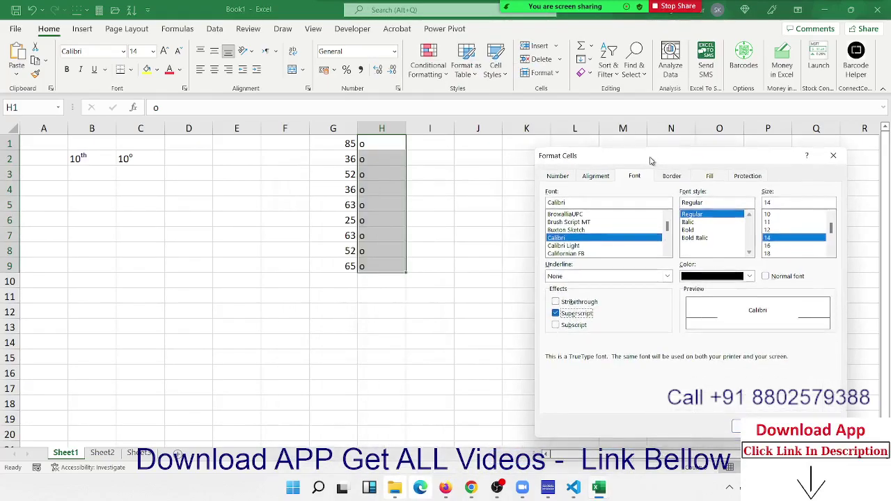
{"action": "left_click", "coordinate": [757, 415]}
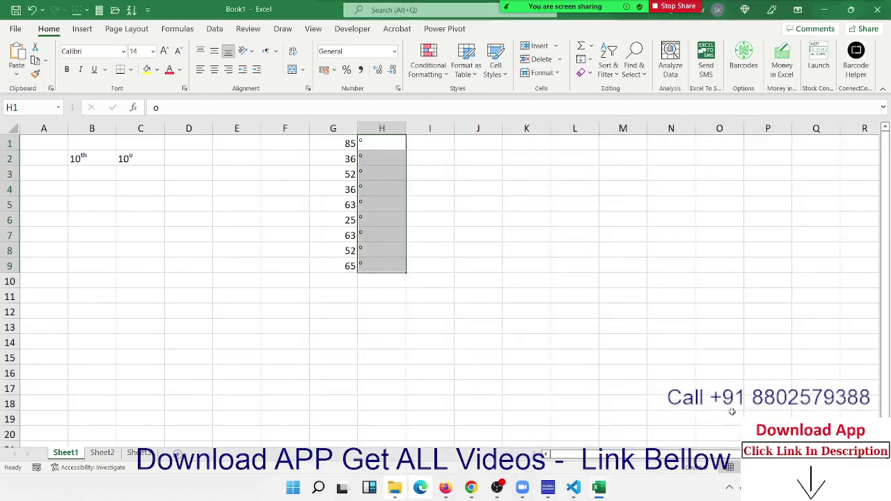
{"action": "left_click", "coordinate": [651, 396]}
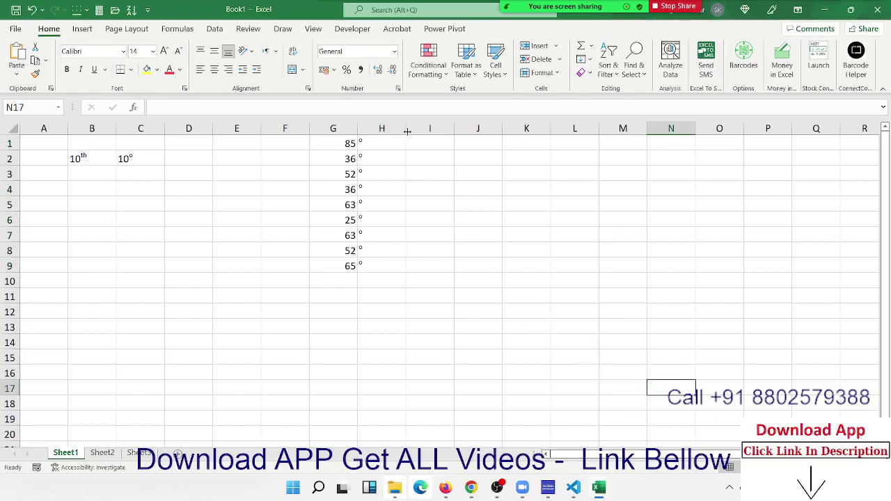
{"action": "left_click_drag", "start_coordinate": [404, 131], "coordinate": [347, 129]}
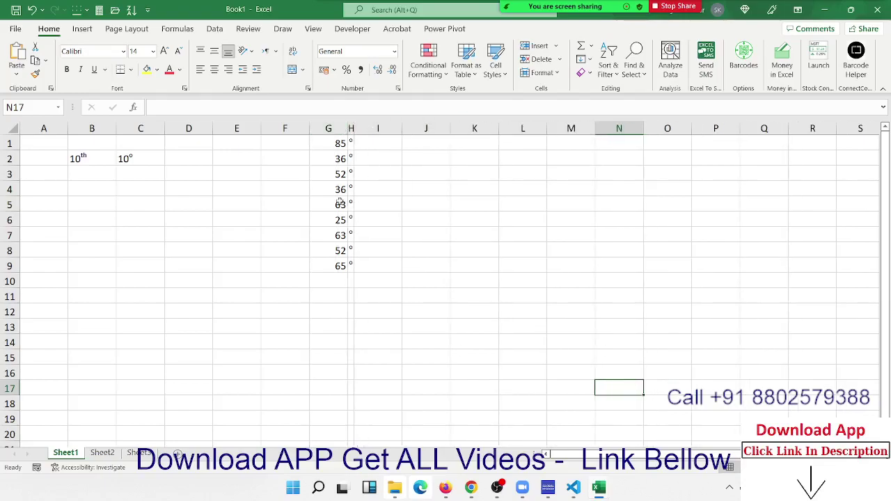
{"action": "mouse_move", "coordinate": [327, 261]}
{"action": "left_mouse_down"}
{"action": "mouse_move", "coordinate": [352, 171]}
{"action": "mouse_move", "coordinate": [350, 142]}
{"action": "left_mouse_up"}
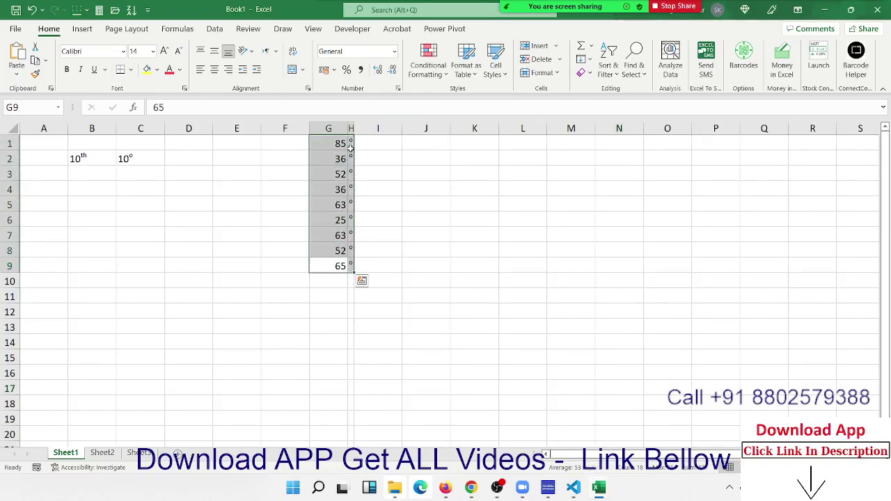
Step: Give G1:G9 top, bottom and inside horizontal borders on the Border tab
{"action": "right_click", "coordinate": [350, 145]}
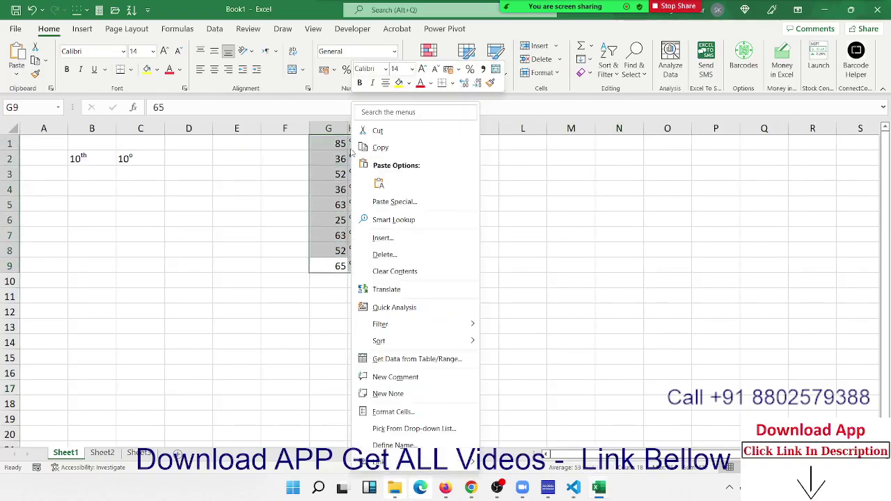
{"action": "left_click", "coordinate": [375, 413]}
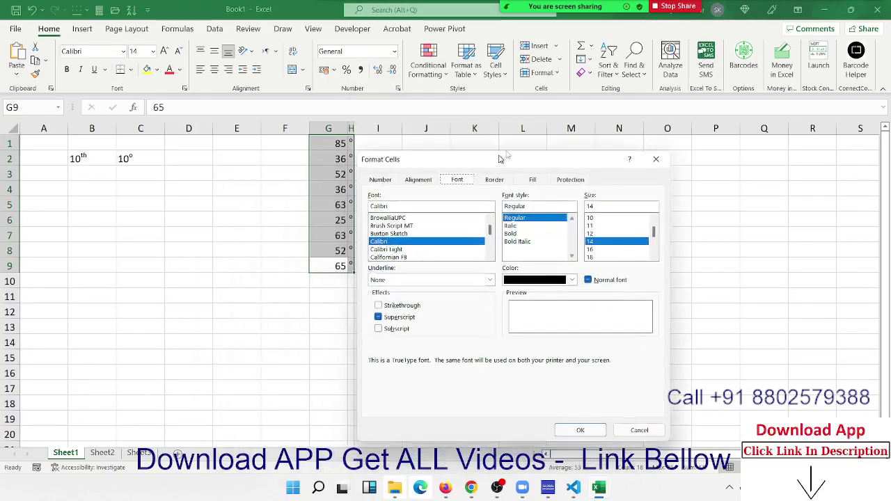
{"action": "left_click_drag", "start_coordinate": [359, 187], "coordinate": [548, 128]}
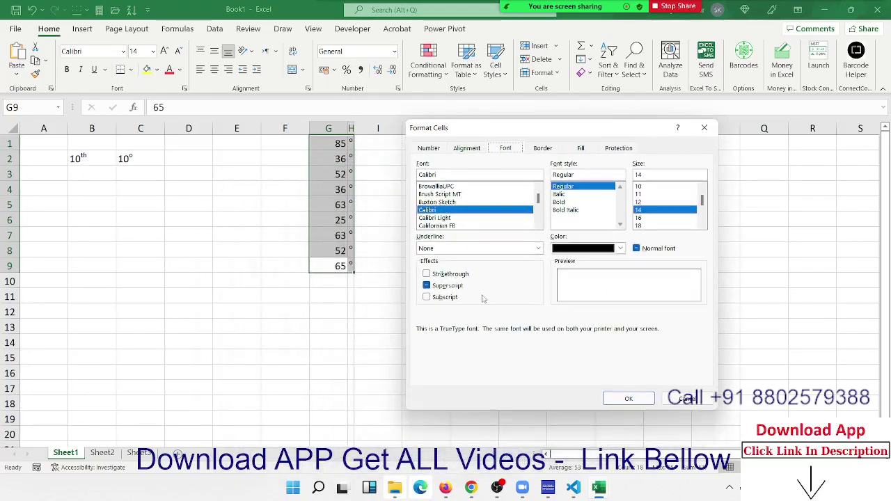
{"action": "left_click", "coordinate": [555, 149]}
{"action": "left_click", "coordinate": [556, 148]}
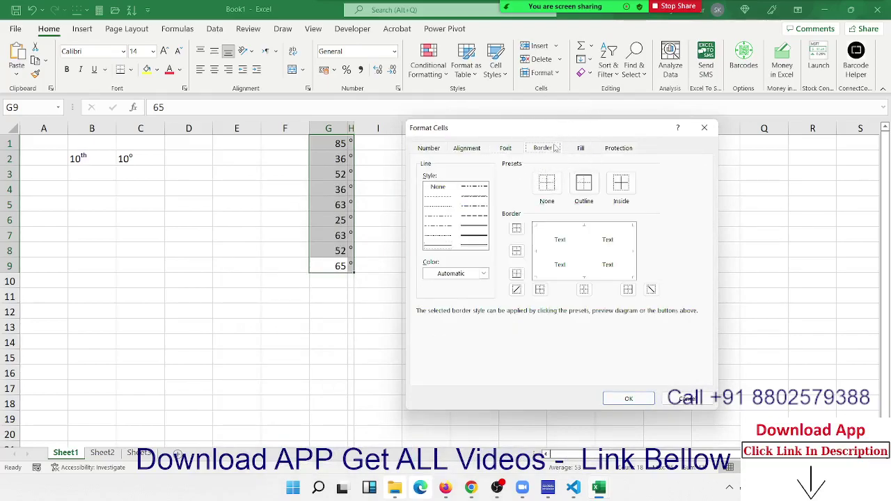
{"action": "left_click", "coordinate": [569, 229]}
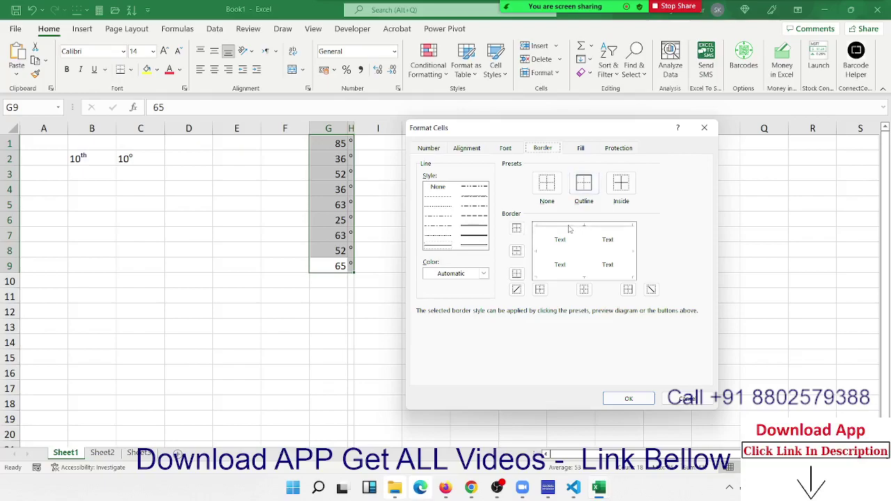
{"action": "left_click", "coordinate": [581, 278]}
{"action": "left_click", "coordinate": [544, 253]}
{"action": "left_click", "coordinate": [585, 237]}
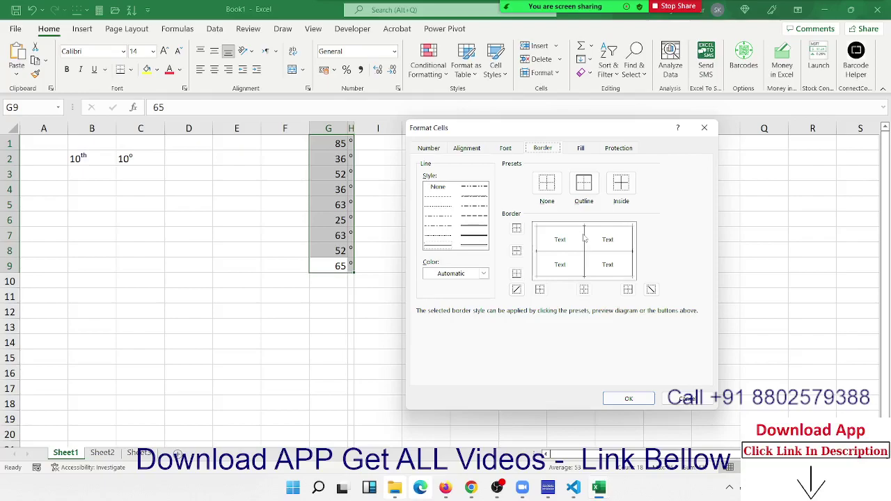
{"action": "left_click", "coordinate": [585, 238]}
{"action": "left_click", "coordinate": [630, 398]}
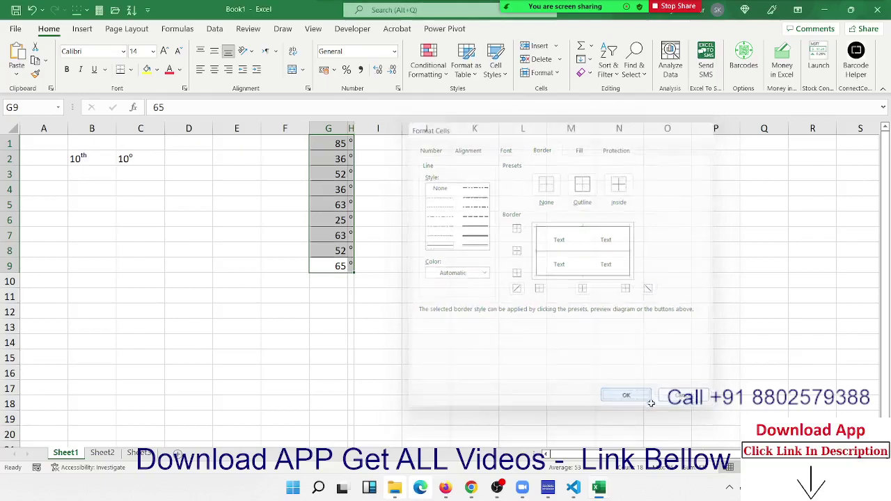
Step: Fill G1:G9 white and top-align the degree marks in H1:H9
{"action": "left_click", "coordinate": [157, 70]}
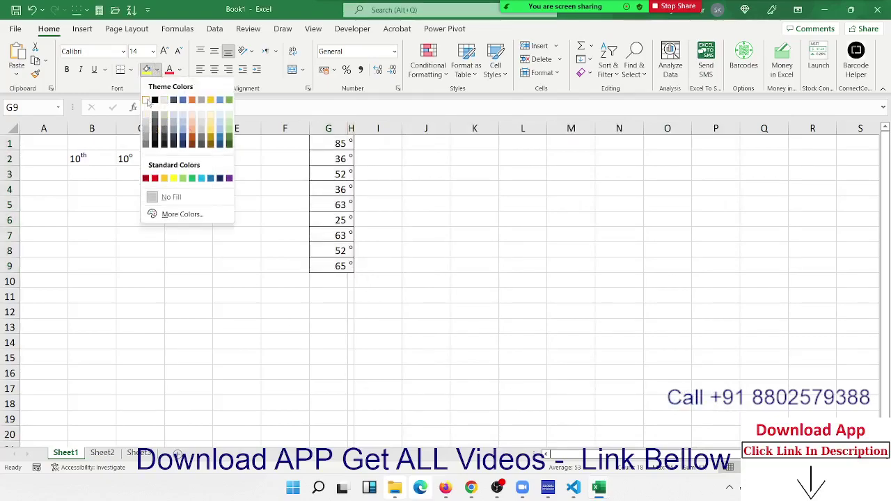
{"action": "left_click", "coordinate": [147, 102]}
{"action": "left_click", "coordinate": [173, 213]}
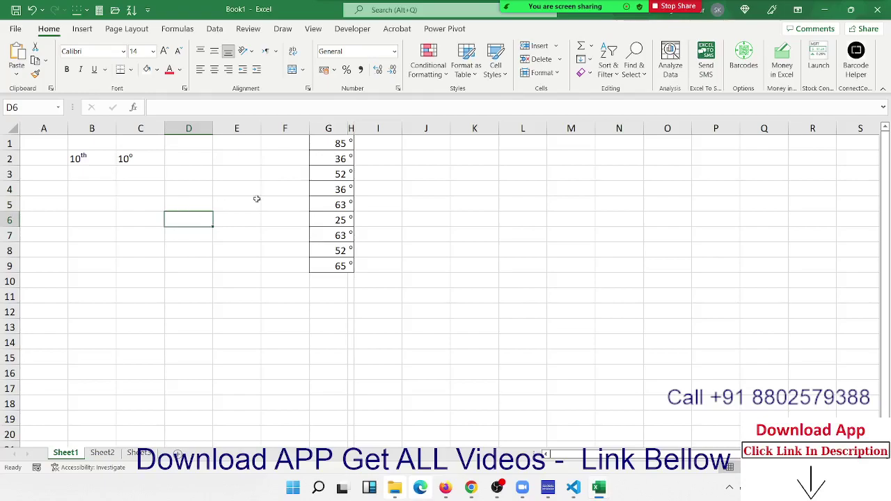
{"action": "mouse_move", "coordinate": [350, 142]}
{"action": "left_mouse_down"}
{"action": "mouse_move", "coordinate": [343, 146]}
{"action": "mouse_move", "coordinate": [350, 266]}
{"action": "left_mouse_up"}
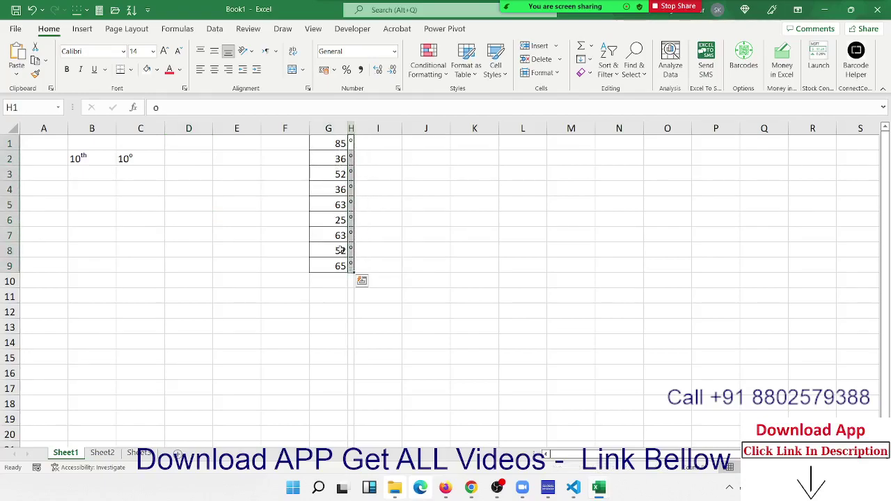
{"action": "left_click", "coordinate": [200, 50]}
{"action": "left_click", "coordinate": [390, 160]}
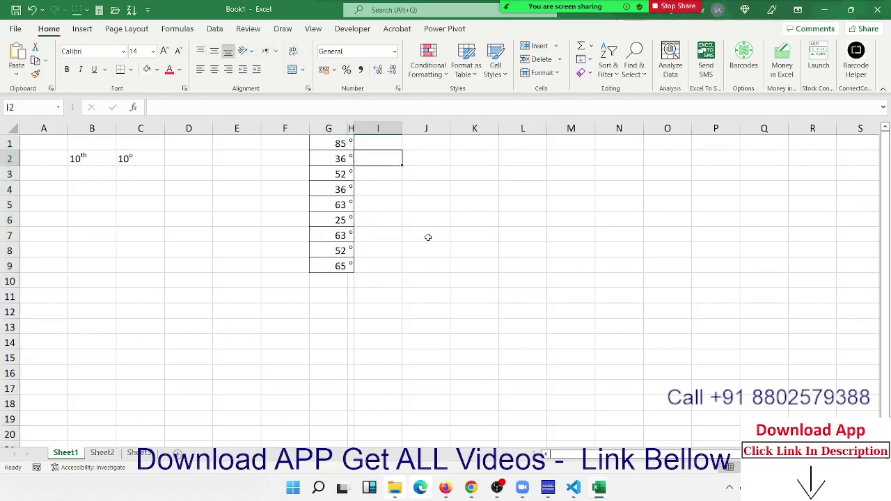
{"action": "left_click", "coordinate": [242, 188]}
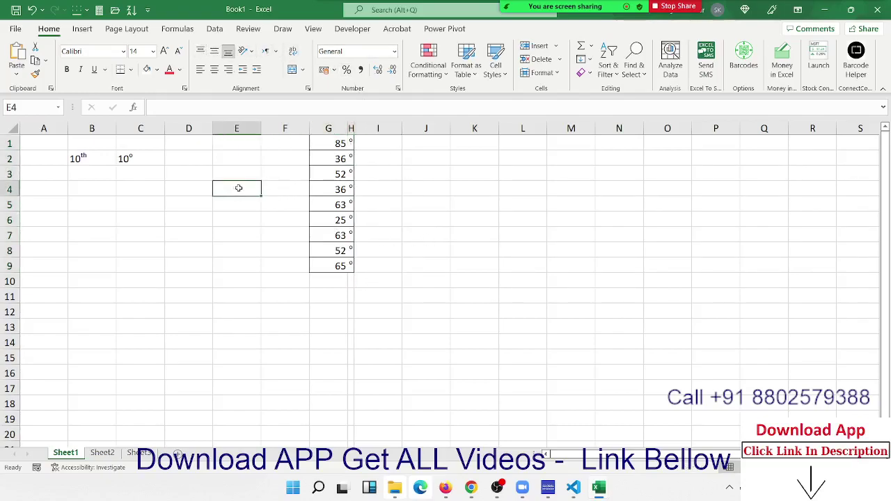
Step: Narrow column G to fit the scores
{"action": "left_click", "coordinate": [339, 176]}
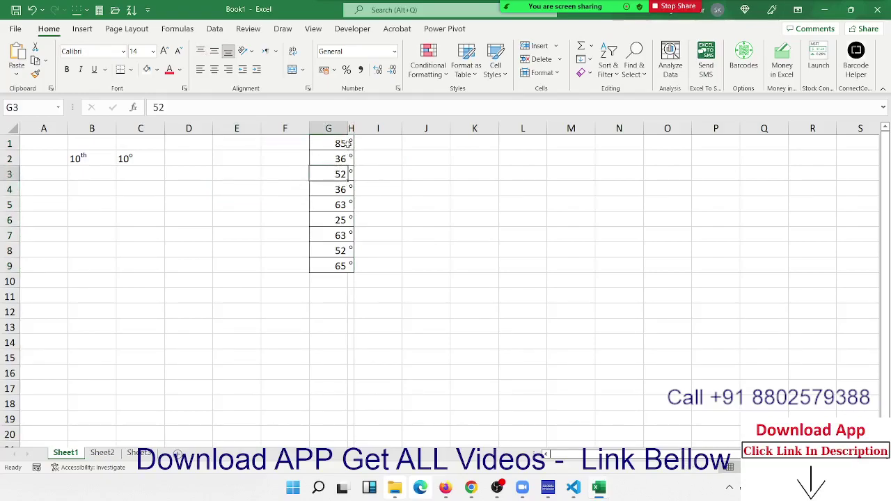
{"action": "left_click_drag", "start_coordinate": [344, 132], "coordinate": [325, 131]}
{"action": "left_click", "coordinate": [398, 220]}
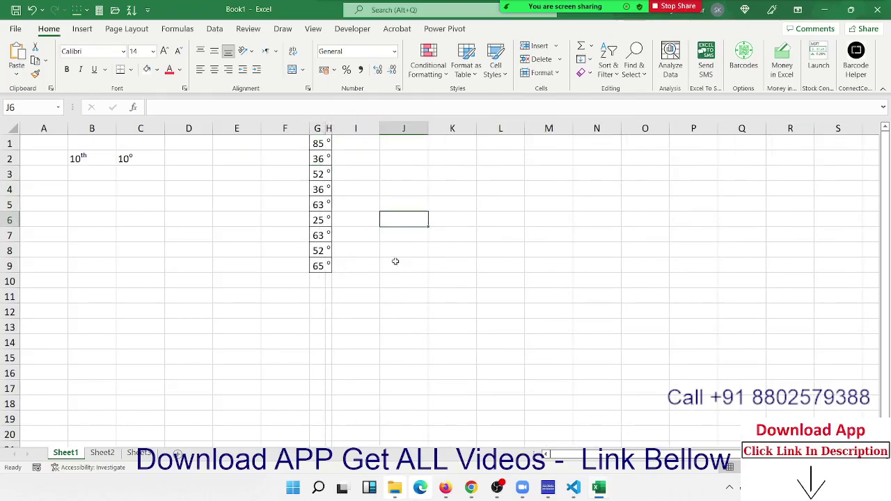
Step: Insert a space between 10 and the degree mark in cell C2
{"action": "left_click", "coordinate": [146, 160]}
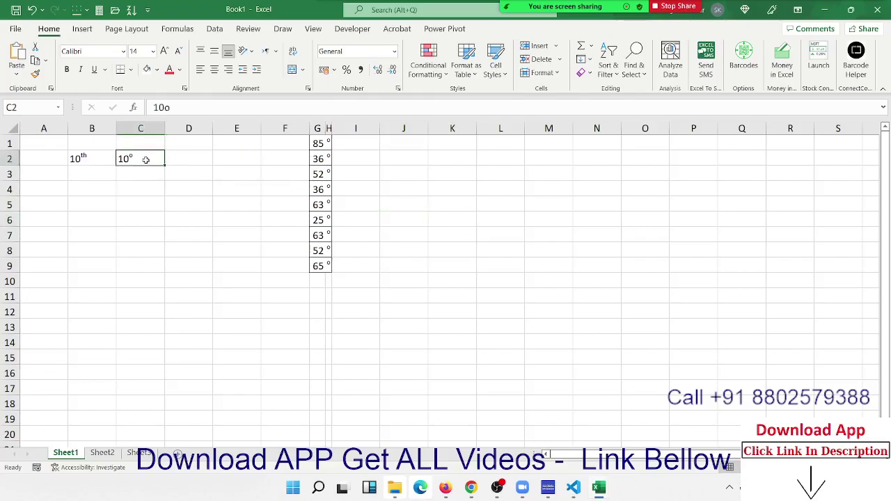
{"action": "double_click", "coordinate": [131, 156]}
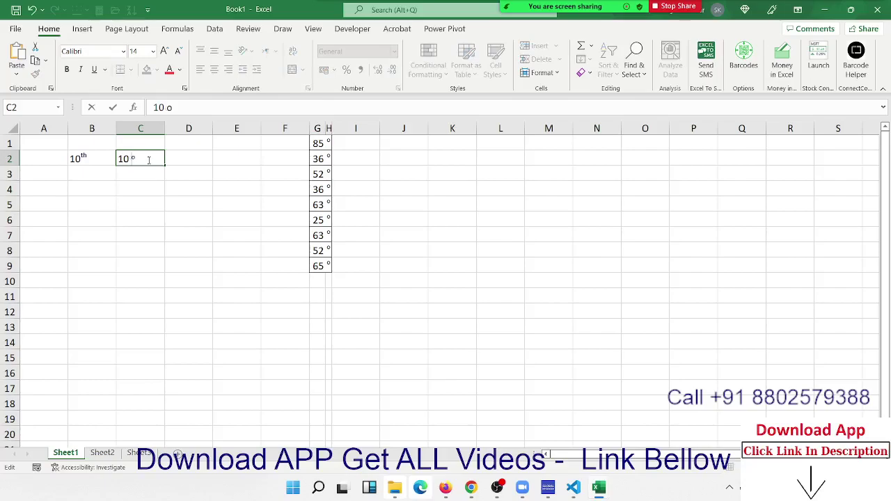
{"action": "key", "text": "Return"}
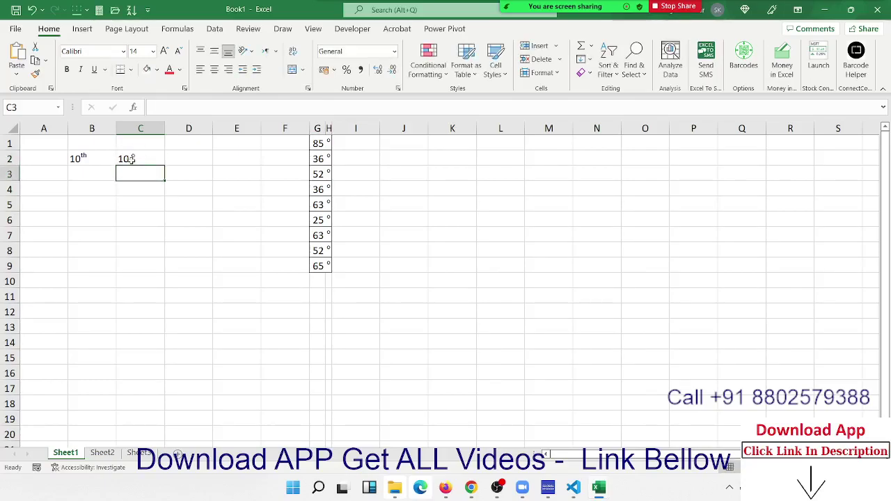
{"action": "left_click", "coordinate": [130, 159]}
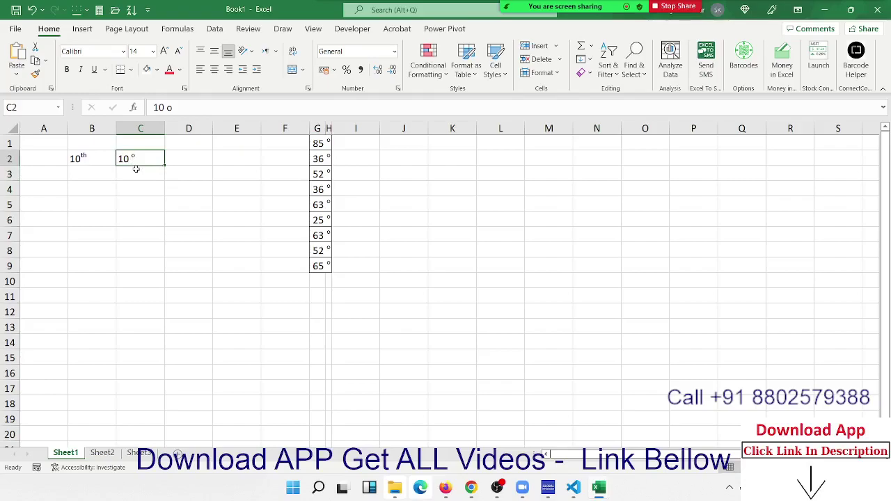
Step: Look over the degree-marked scores in column G, such as 36 in G4 and 25 in G6
{"action": "left_click", "coordinate": [188, 205]}
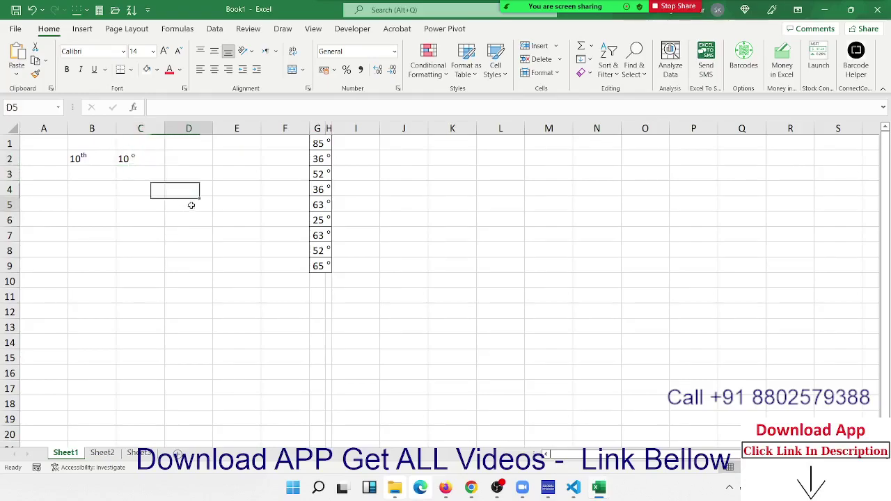
{"action": "left_click", "coordinate": [326, 174]}
{"action": "left_click", "coordinate": [326, 190]}
{"action": "left_click", "coordinate": [317, 191]}
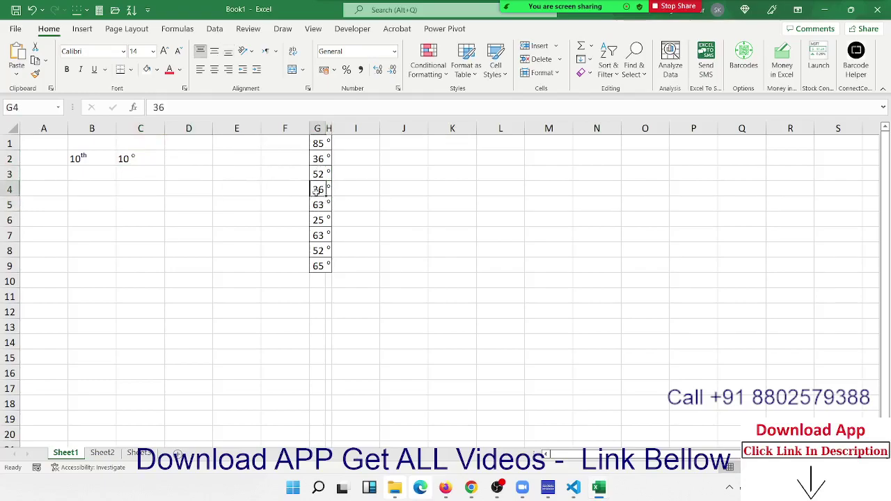
{"action": "left_click", "coordinate": [315, 220]}
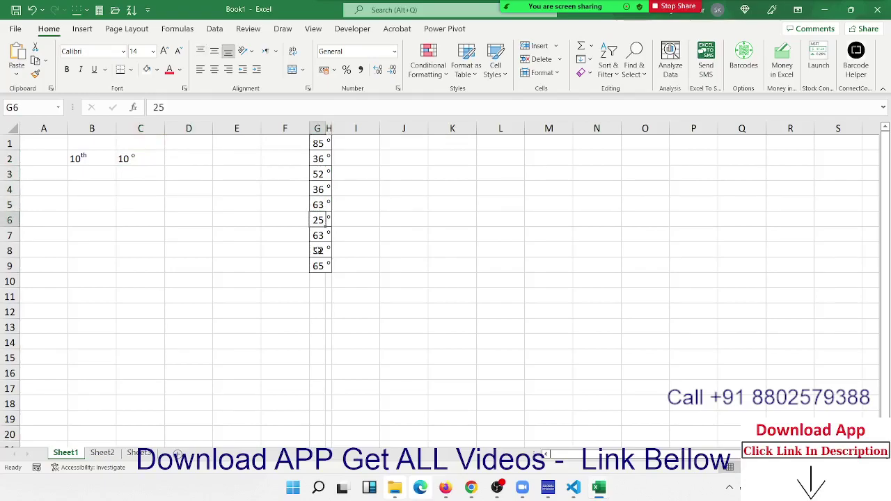
{"action": "left_click", "coordinate": [369, 255]}
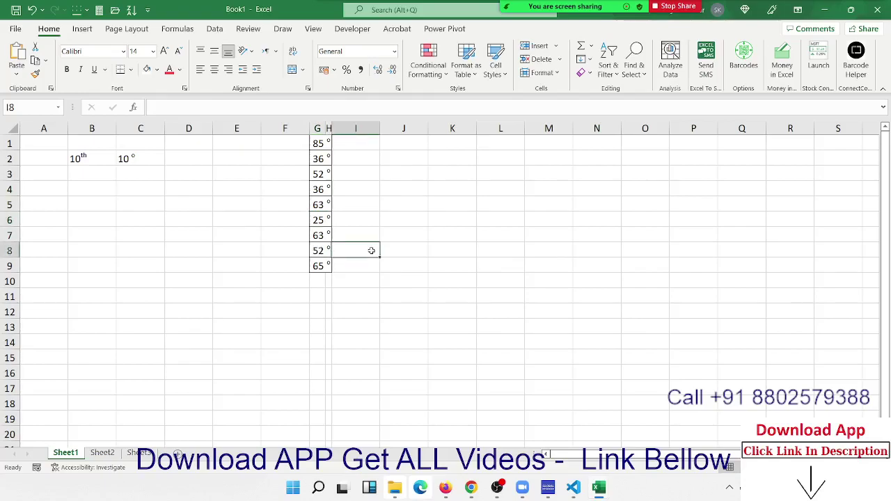
Step: Enter 10o in K3 and give it Superscript font formatting through Format Cells
{"action": "left_click", "coordinate": [466, 170]}
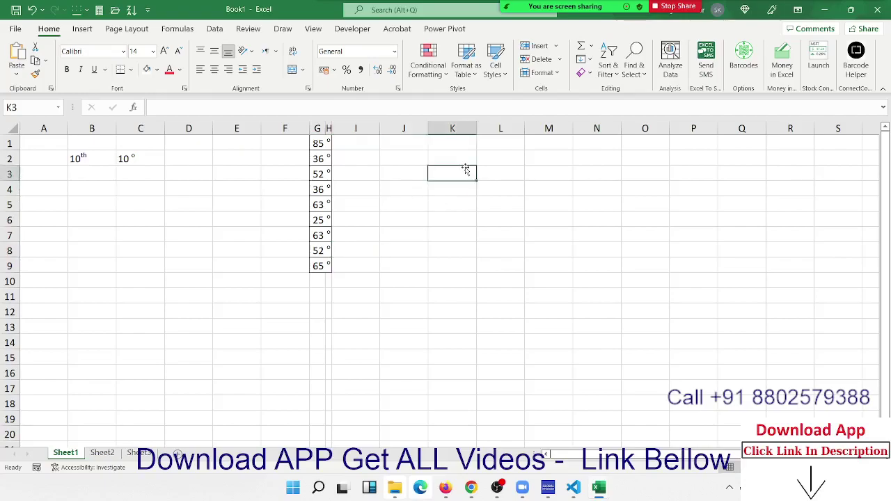
{"action": "type", "text": "10o"}
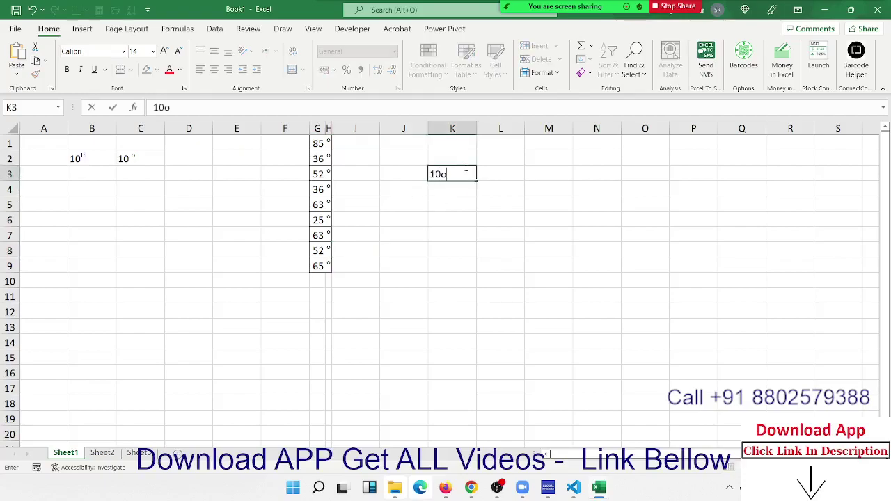
{"action": "key", "text": "Return"}
{"action": "left_click", "coordinate": [466, 171]}
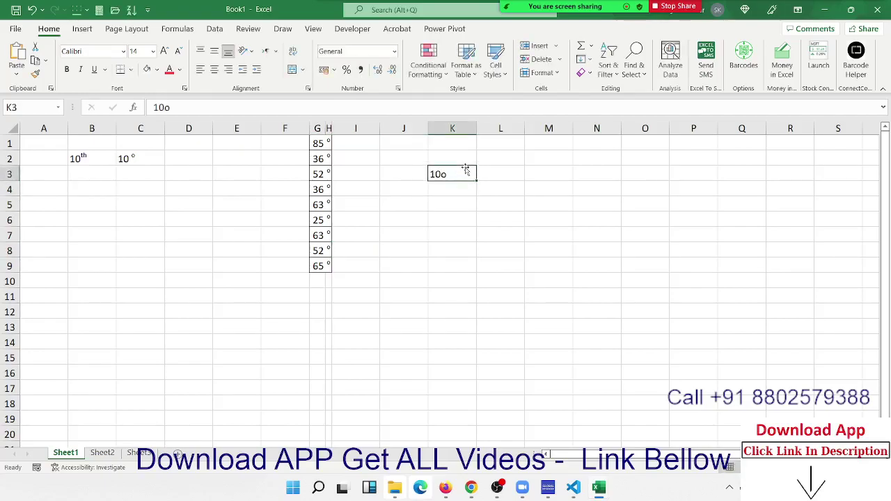
{"action": "left_click", "coordinate": [397, 88]}
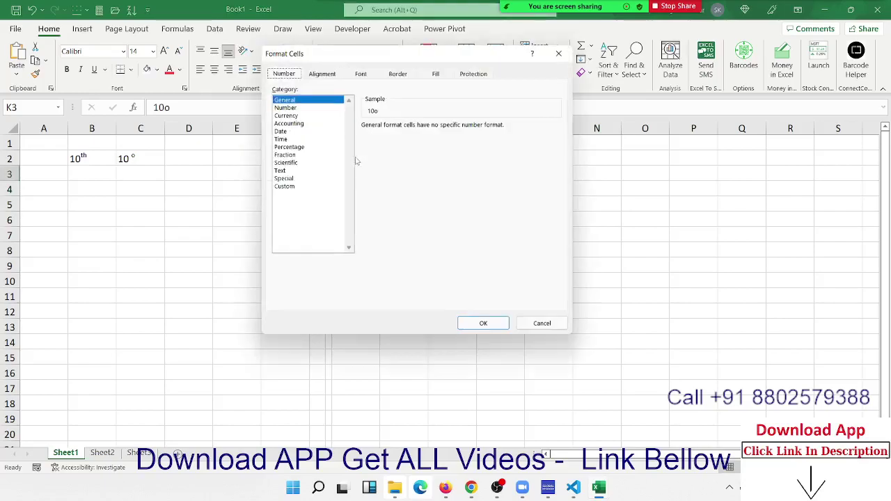
{"action": "left_click", "coordinate": [291, 187]}
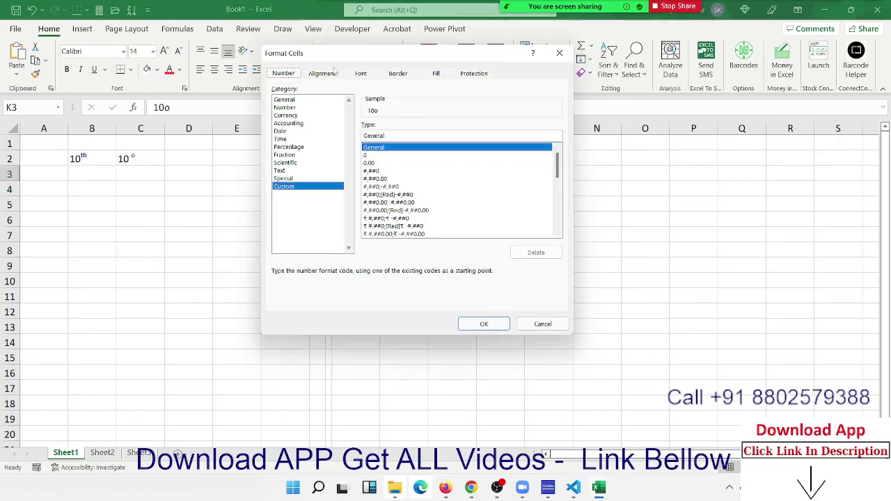
{"action": "left_click", "coordinate": [361, 73]}
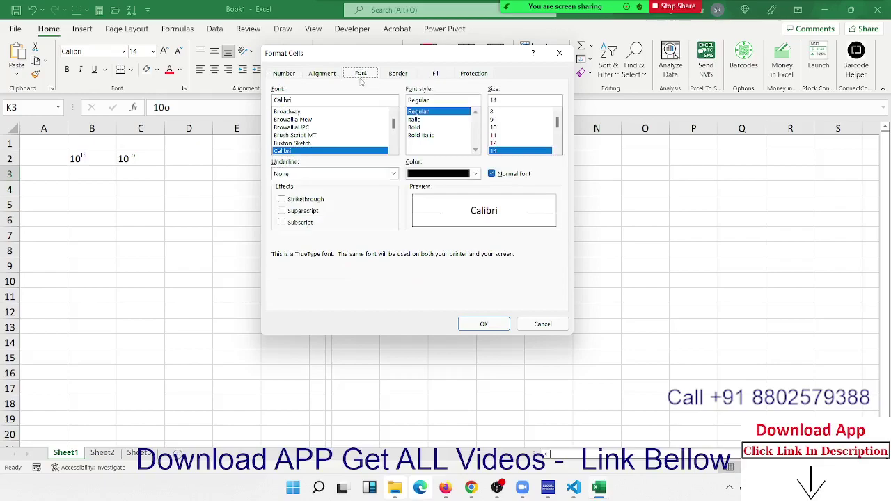
{"action": "left_click", "coordinate": [309, 210]}
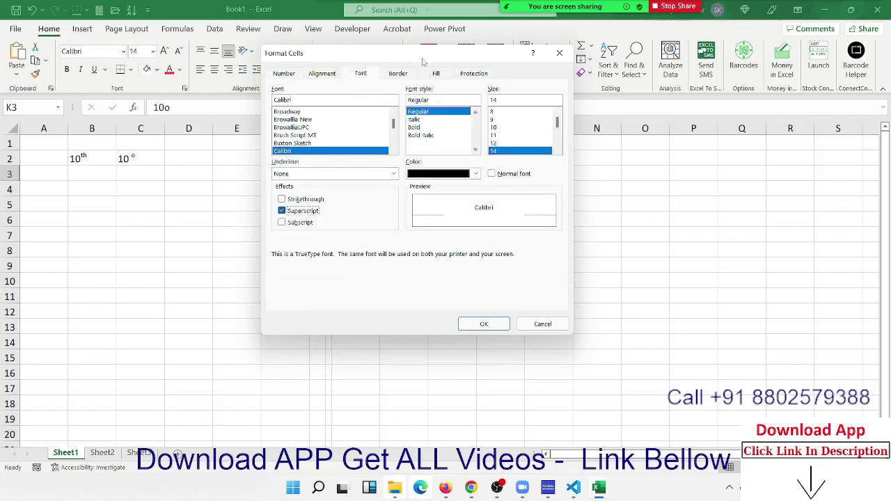
{"action": "left_click_drag", "start_coordinate": [423, 61], "coordinate": [207, 35]}
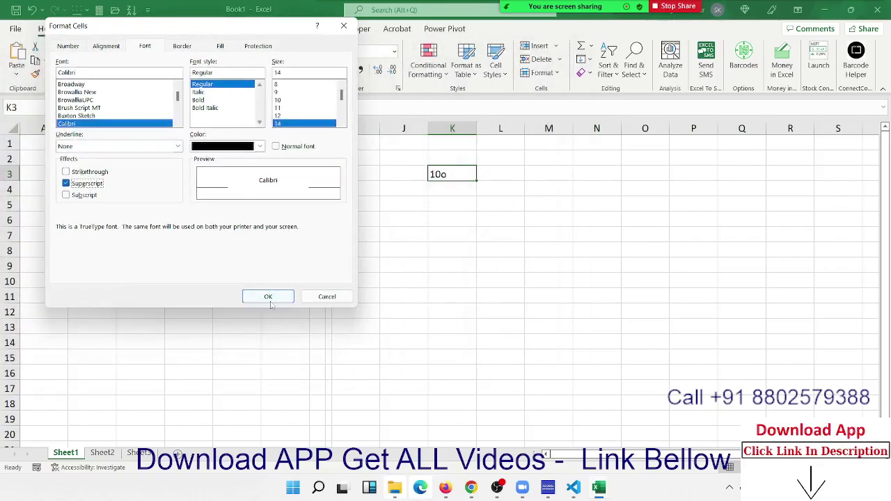
{"action": "left_click", "coordinate": [269, 298]}
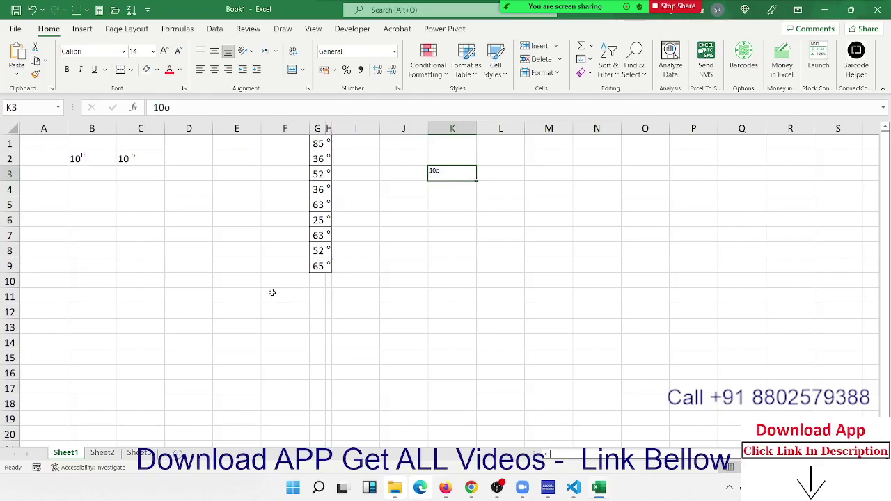
Step: Fill the 10o entry from K3 down through K9 with Ctrl+D
{"action": "left_click_drag", "start_coordinate": [403, 252], "coordinate": [435, 251]}
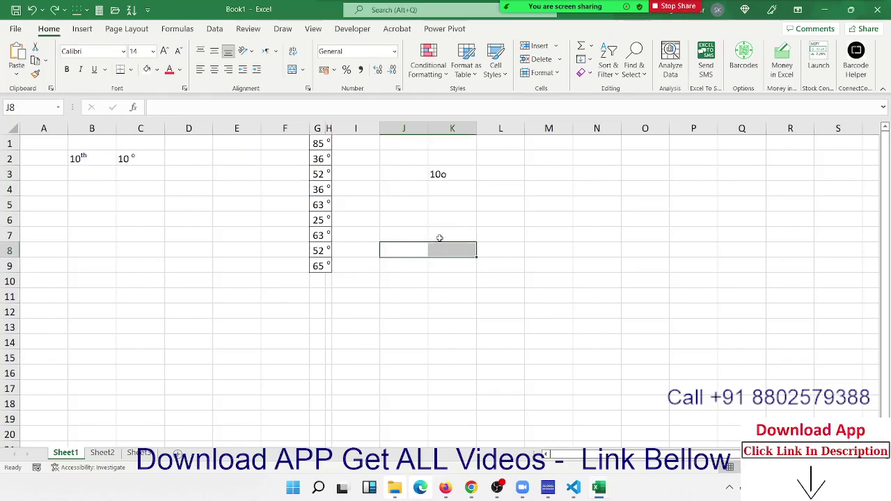
{"action": "double_click", "coordinate": [453, 175]}
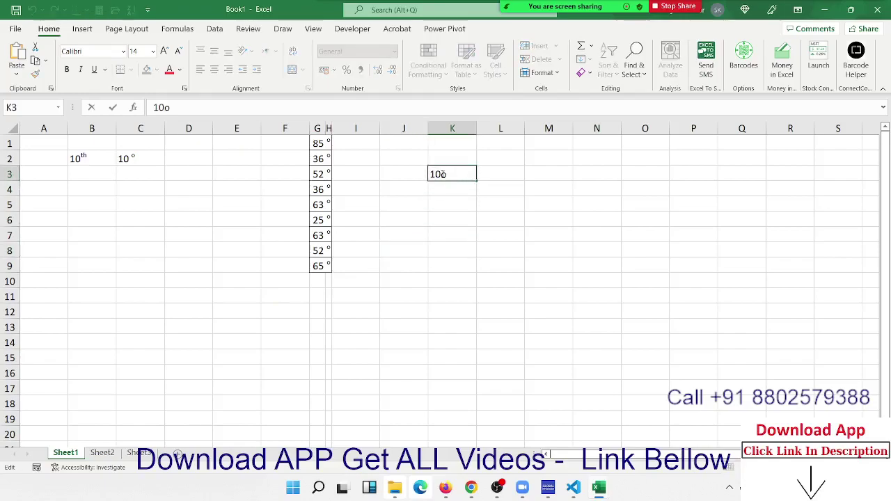
{"action": "left_click_drag", "start_coordinate": [443, 174], "coordinate": [449, 180]}
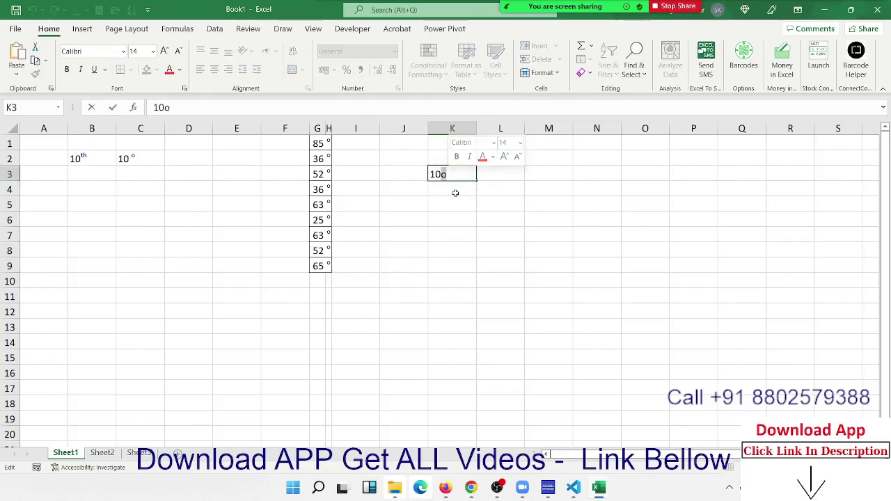
{"action": "key", "text": "Return"}
{"action": "left_click", "coordinate": [453, 176]}
{"action": "left_click_drag", "start_coordinate": [453, 176], "coordinate": [446, 259]}
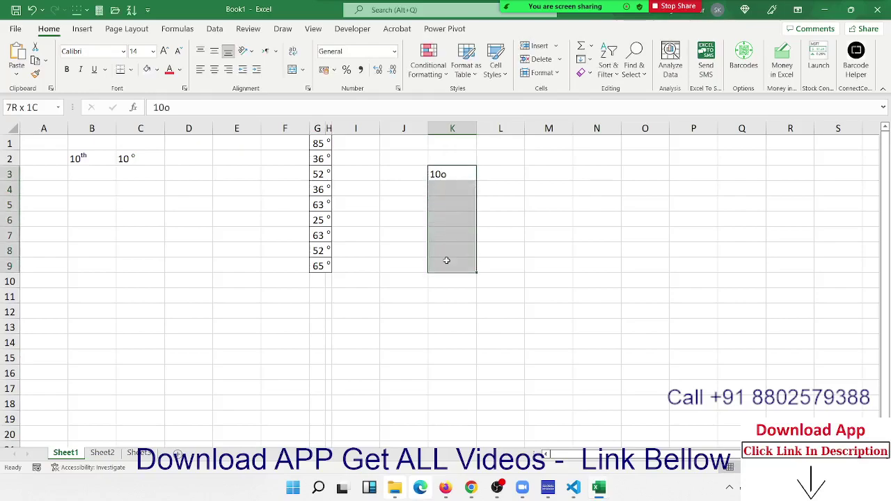
{"action": "key", "text": "ctrl+d"}
Step: Apply Superscript to K3:K9, then undo twice to empty the range
{"action": "left_click", "coordinate": [455, 190]}
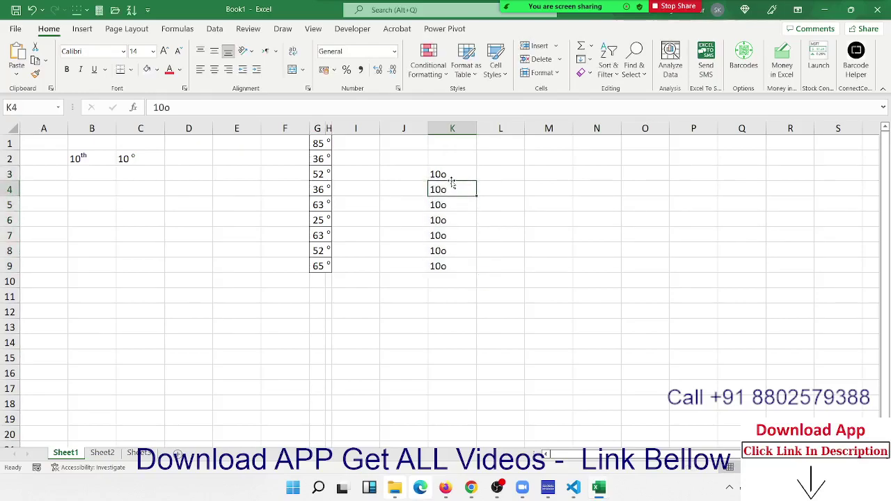
{"action": "double_click", "coordinate": [453, 176]}
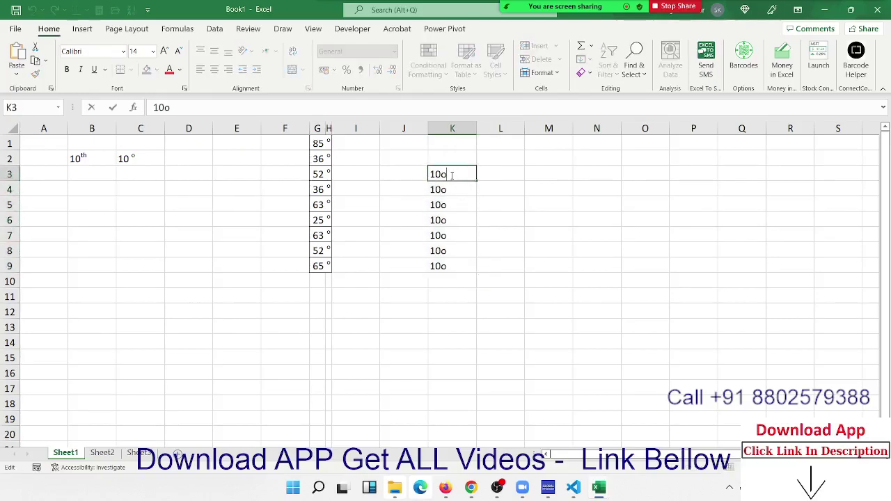
{"action": "left_click", "coordinate": [480, 199]}
{"action": "left_click_drag", "start_coordinate": [454, 172], "coordinate": [464, 262]}
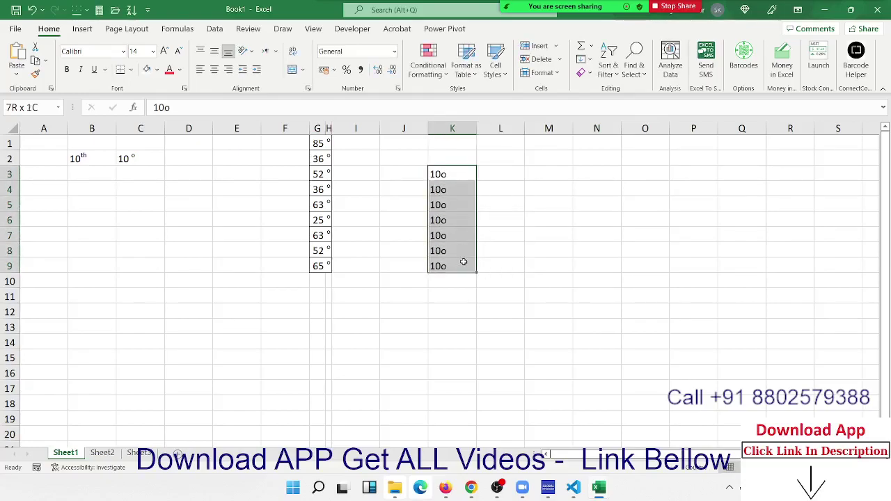
{"action": "right_click", "coordinate": [466, 263]}
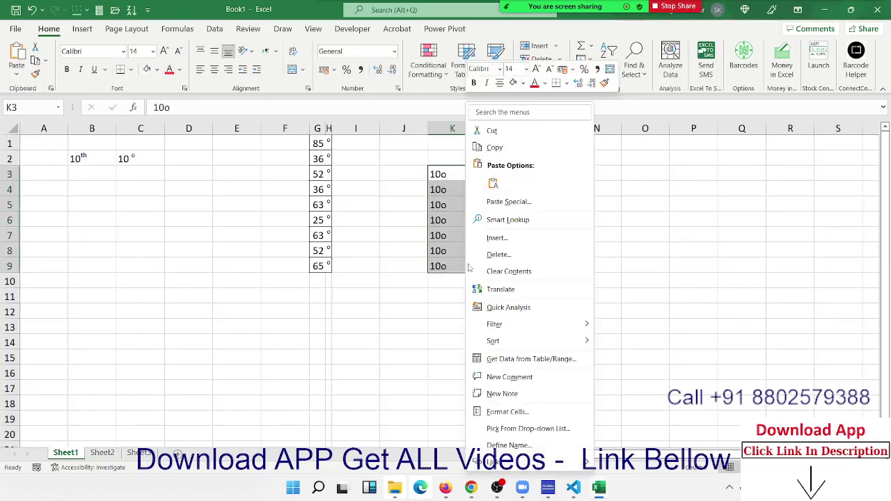
{"action": "left_click", "coordinate": [501, 412]}
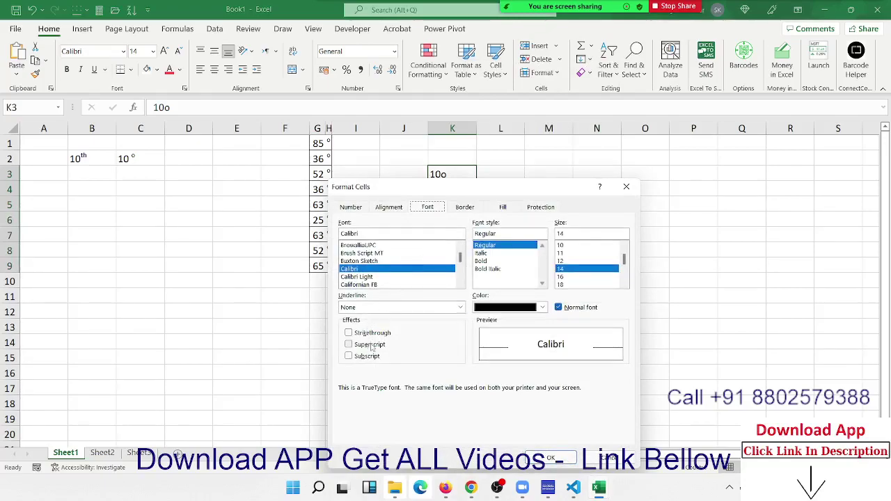
{"action": "left_click", "coordinate": [349, 345]}
{"action": "left_click", "coordinate": [550, 457]}
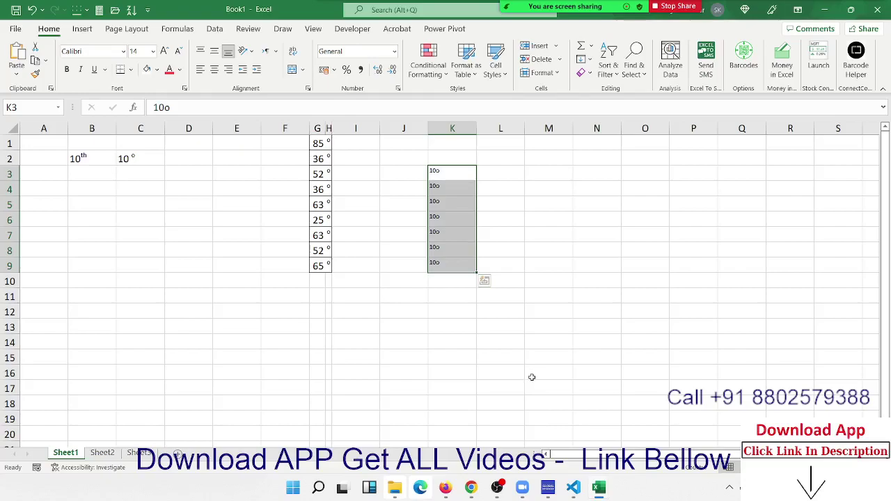
{"action": "key", "text": "ctrl+z"}
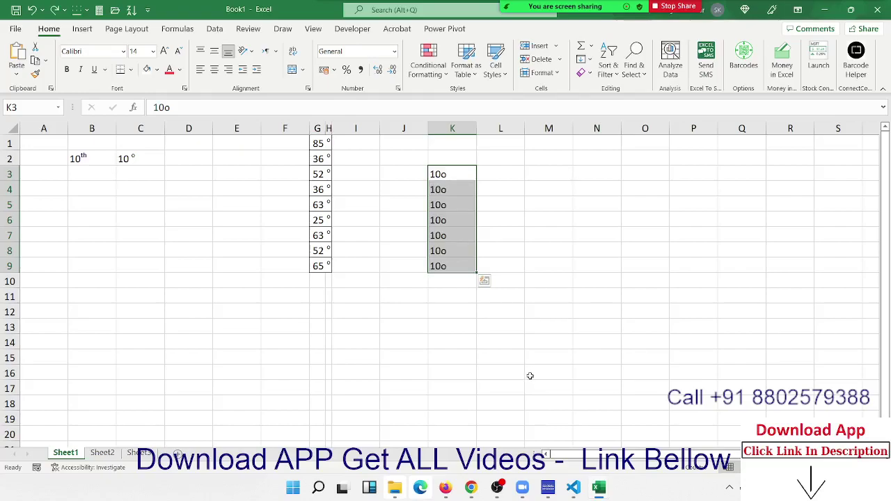
{"action": "key", "text": "ctrl+z"}
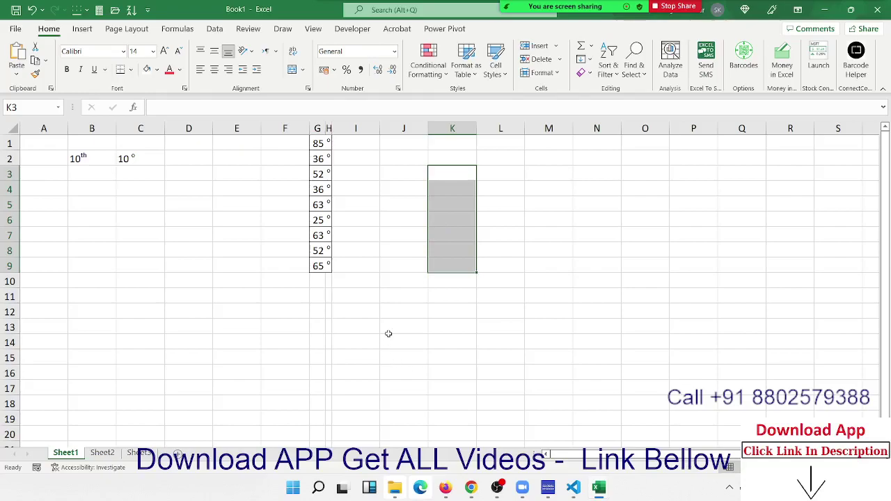
Step: Uncheck Gridlines View on the Page Layout ribbon, then go back to Home
{"action": "left_click", "coordinate": [394, 326]}
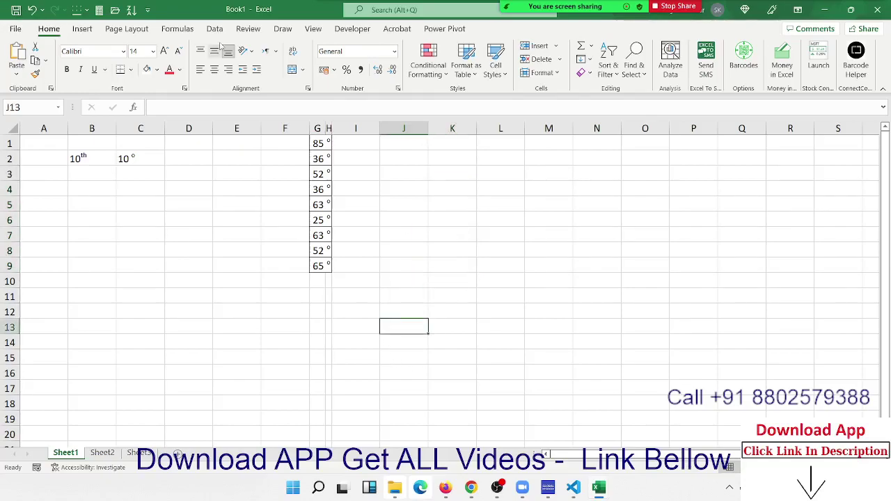
{"action": "left_click", "coordinate": [169, 28]}
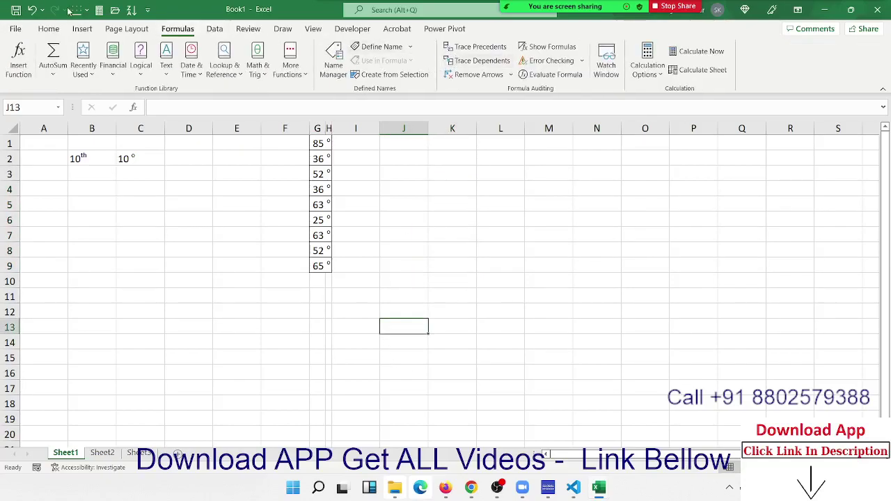
{"action": "left_click", "coordinate": [109, 30]}
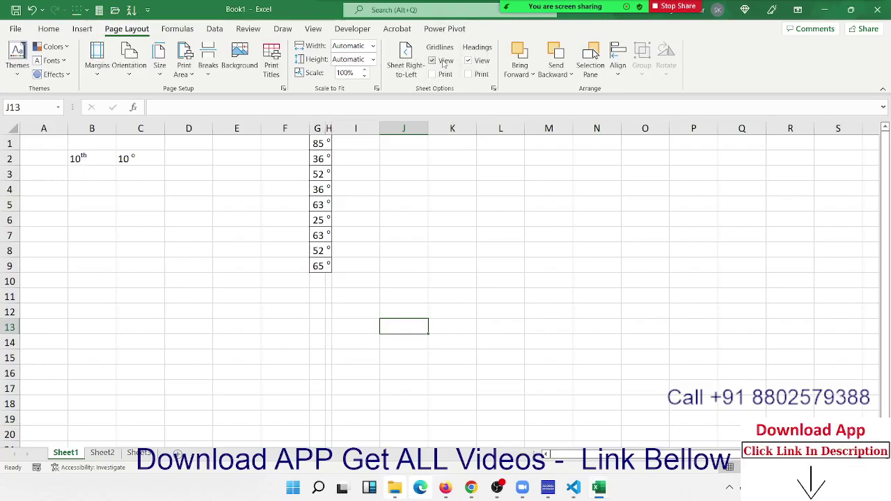
{"action": "left_click", "coordinate": [443, 63]}
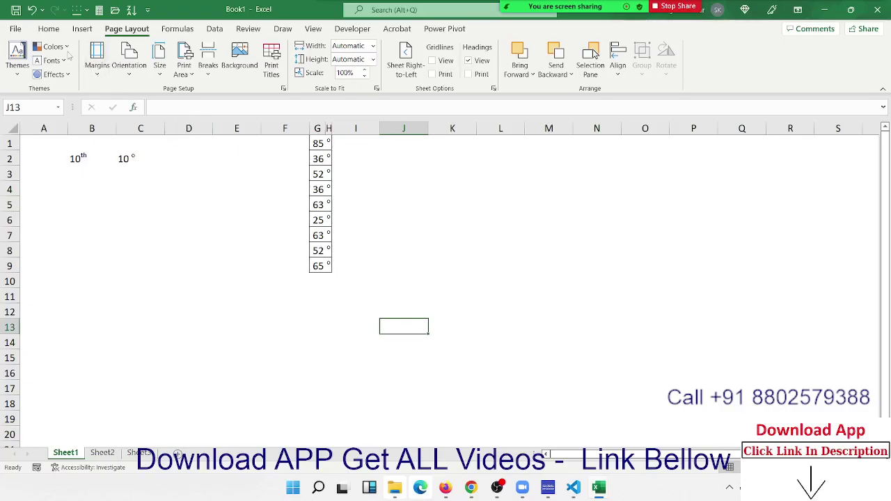
{"action": "left_click", "coordinate": [53, 30]}
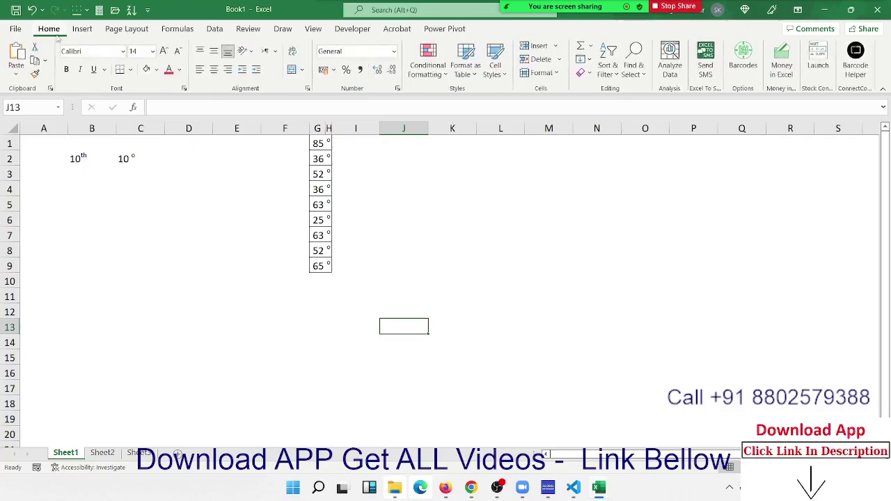
Step: Enter the text H2O in cell B5
{"action": "left_click", "coordinate": [56, 202]}
{"action": "left_click", "coordinate": [92, 200]}
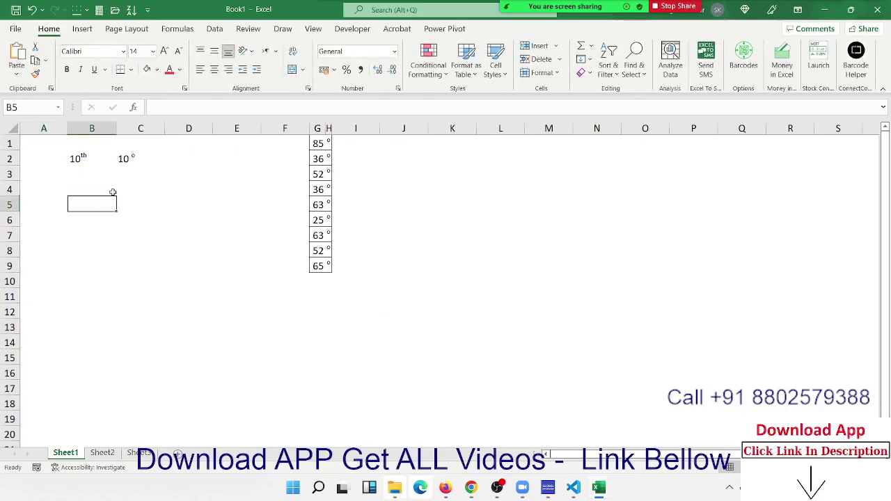
{"action": "type", "text": "H"}
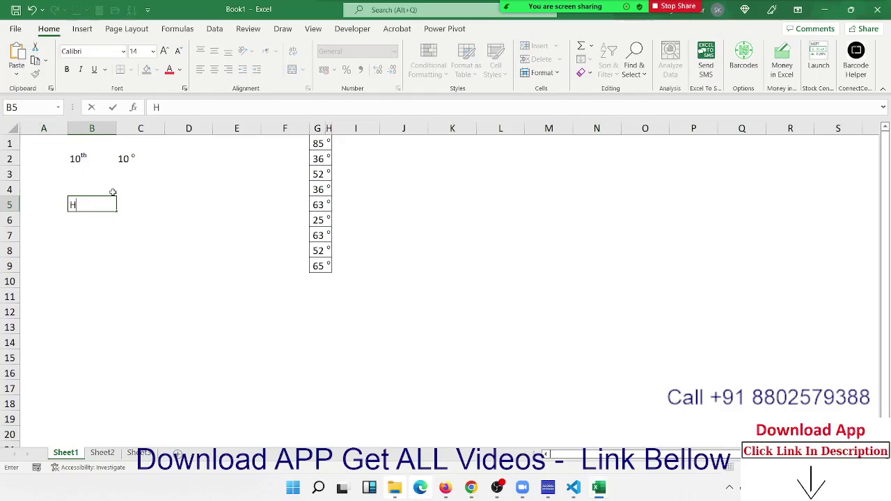
{"action": "type", "text": "2O"}
{"action": "key", "text": "Return"}
{"action": "key", "text": "Up"}
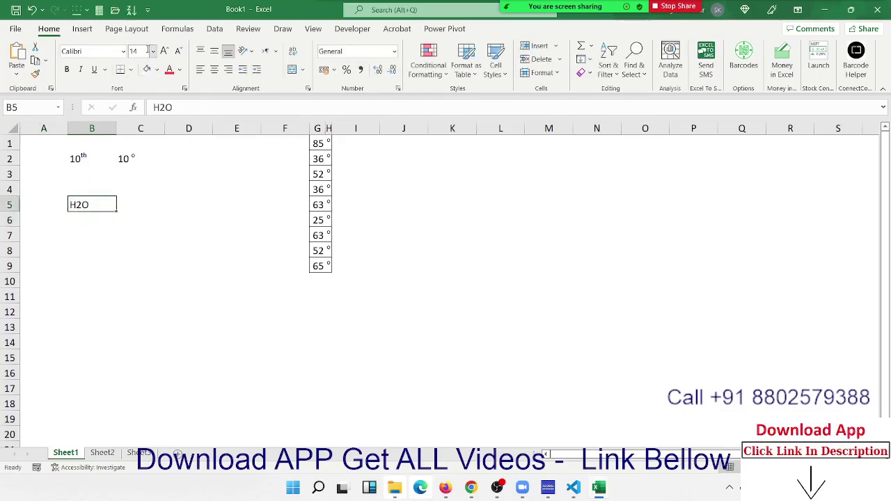
Step: Switch Gridlines View on and back off, then review the degree values in G1:H9
{"action": "left_click", "coordinate": [127, 29]}
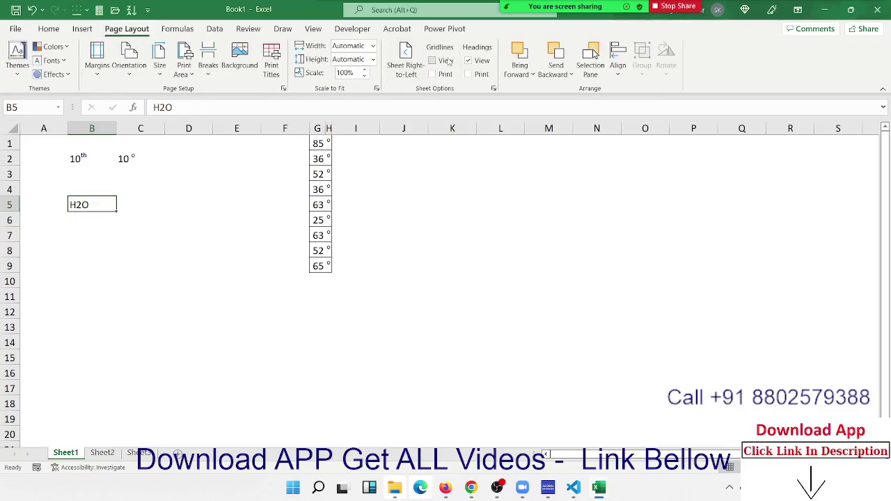
{"action": "left_click", "coordinate": [449, 64]}
{"action": "left_click", "coordinate": [449, 64]}
{"action": "left_click", "coordinate": [414, 185]}
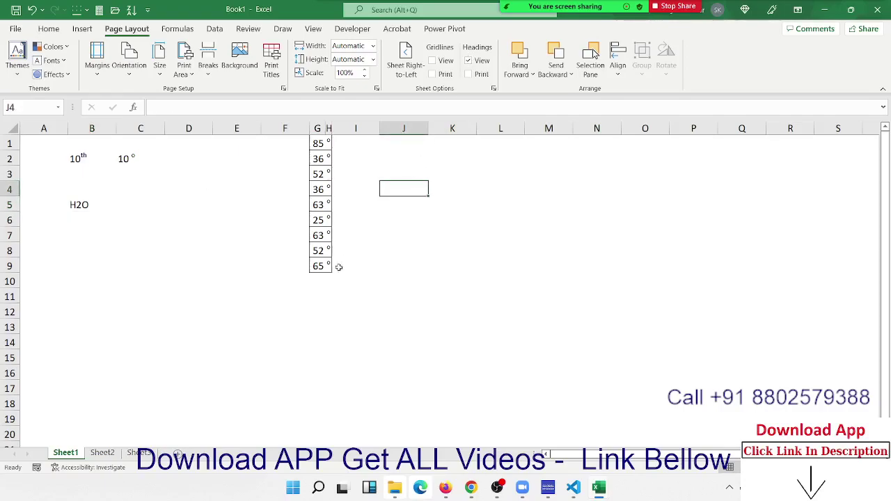
{"action": "left_click_drag", "start_coordinate": [330, 267], "coordinate": [320, 143]}
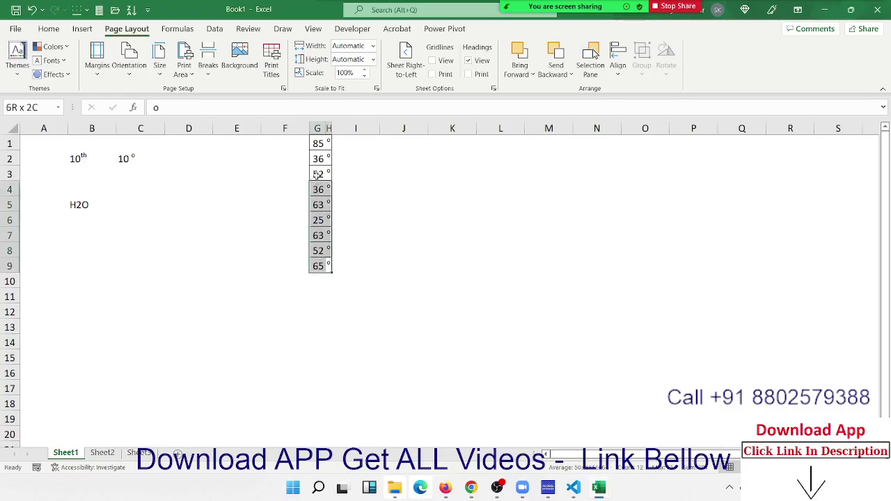
{"action": "left_click", "coordinate": [419, 206]}
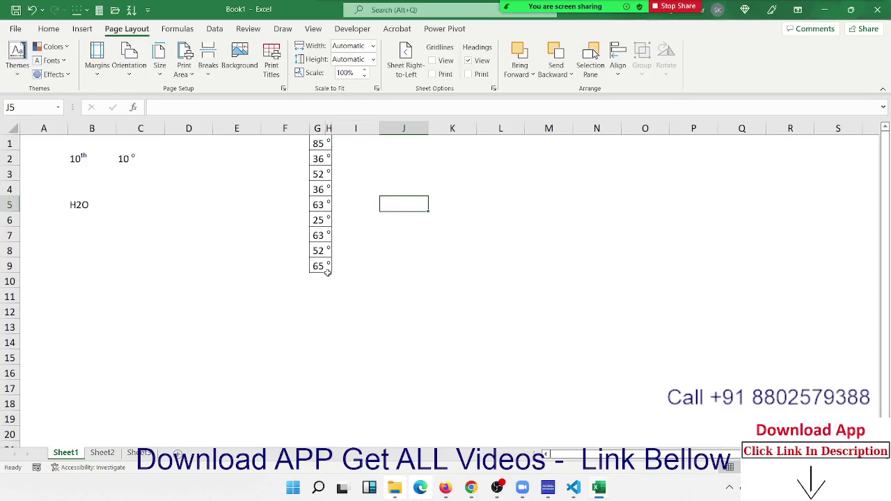
{"action": "left_click", "coordinate": [418, 257]}
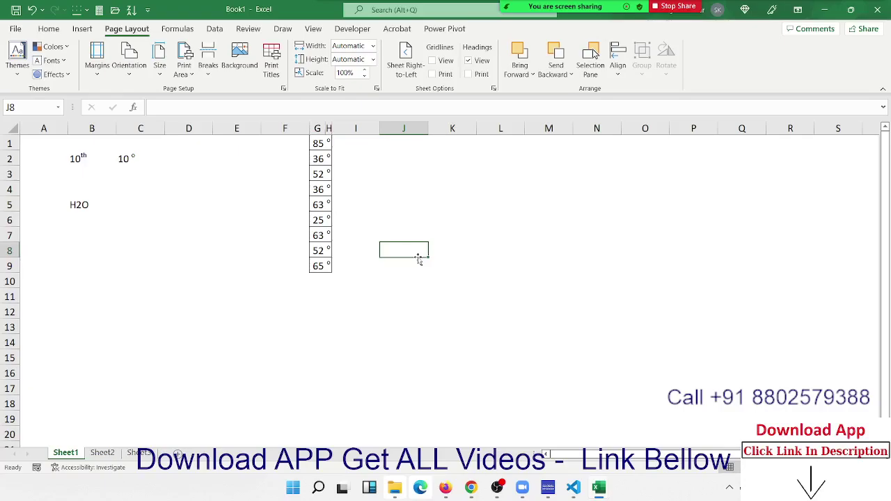
Step: Turn gridlines back on, type 63 in J5 and o in K5
{"action": "left_click", "coordinate": [432, 61]}
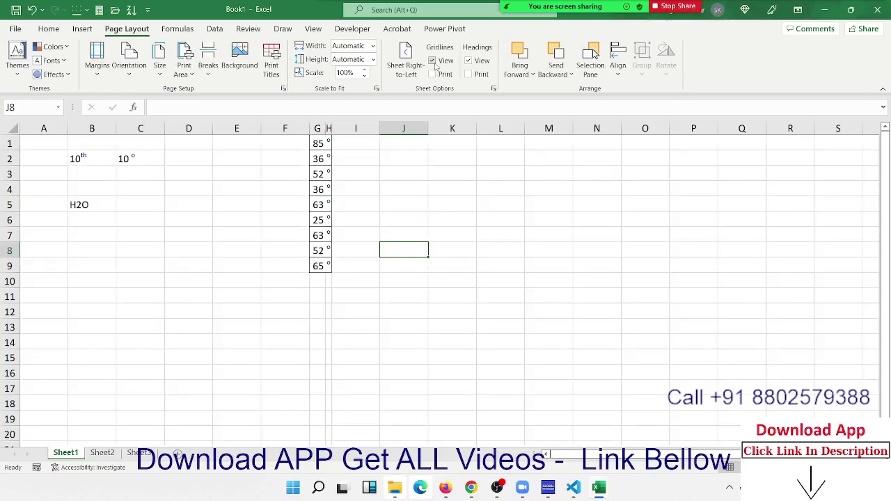
{"action": "left_click", "coordinate": [431, 60]}
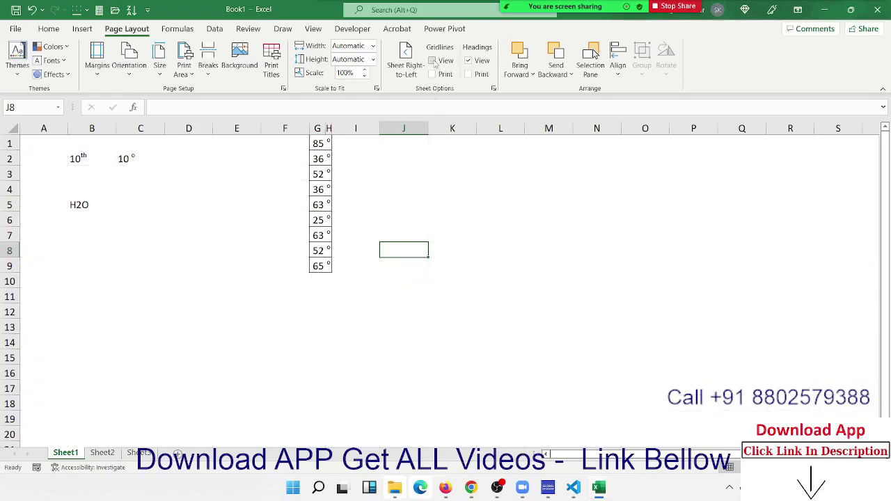
{"action": "left_click", "coordinate": [432, 61]}
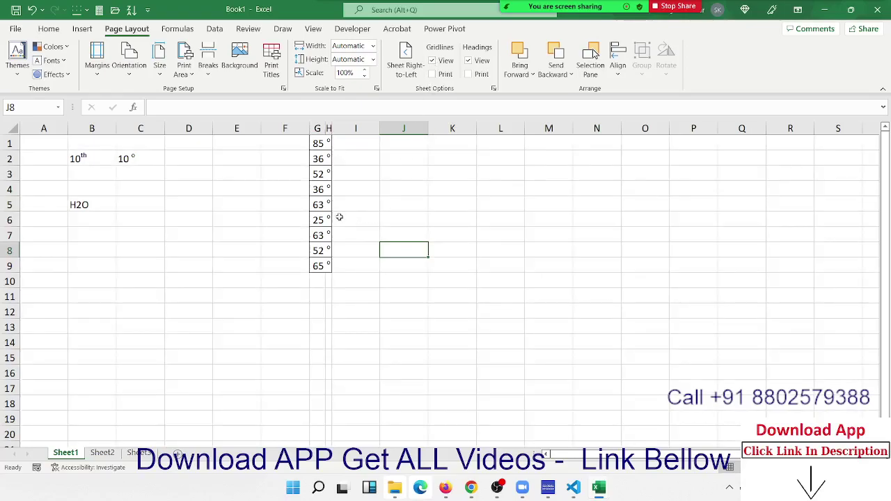
{"action": "left_click", "coordinate": [320, 204]}
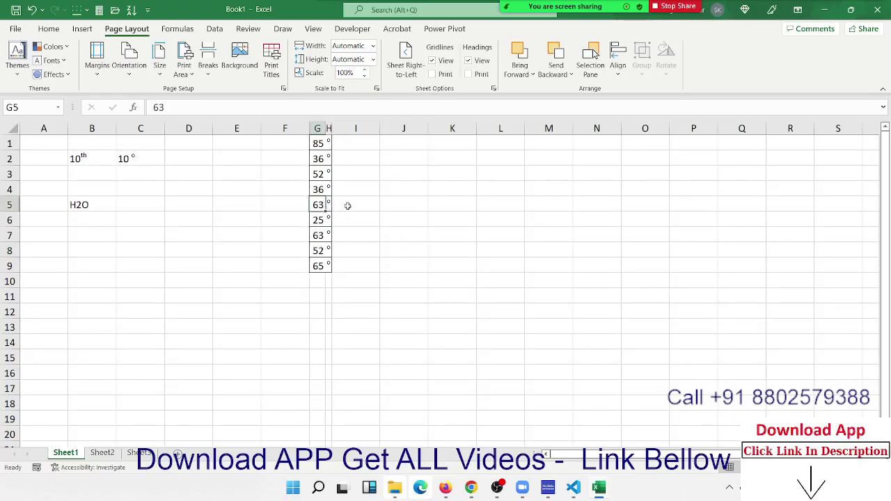
{"action": "left_click", "coordinate": [352, 206]}
{"action": "left_click", "coordinate": [397, 202]}
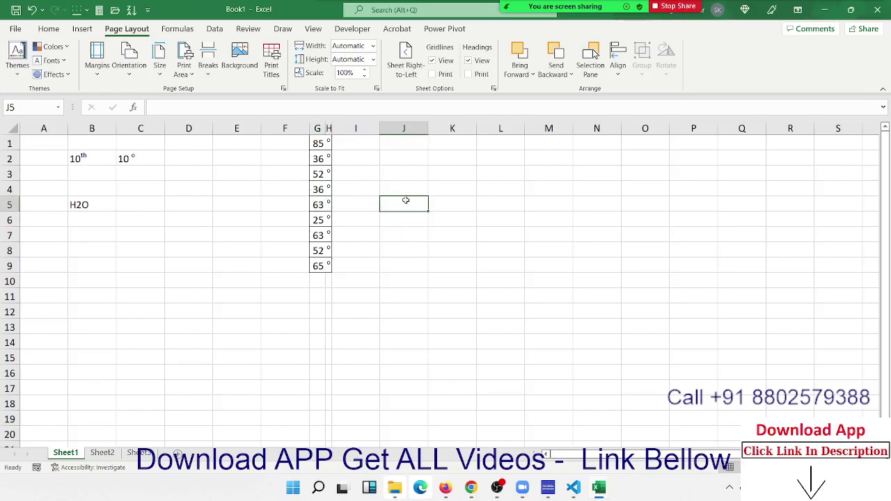
{"action": "type", "text": "63"}
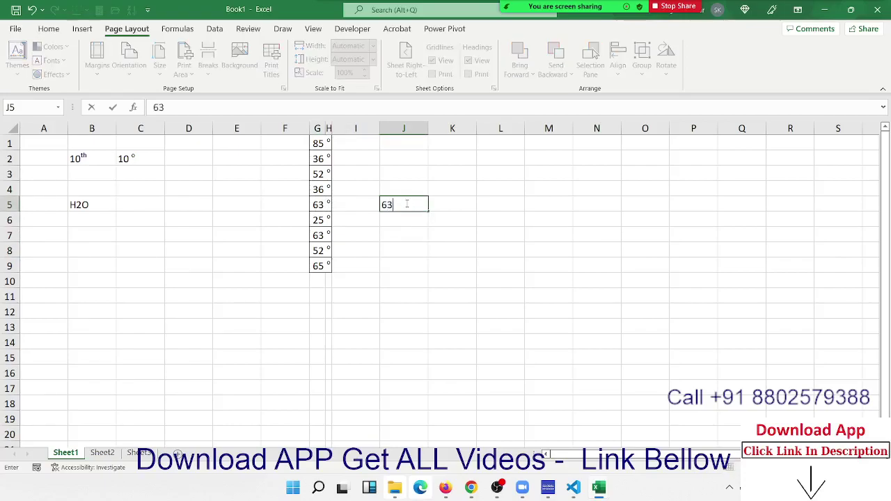
{"action": "key", "text": "Tab"}
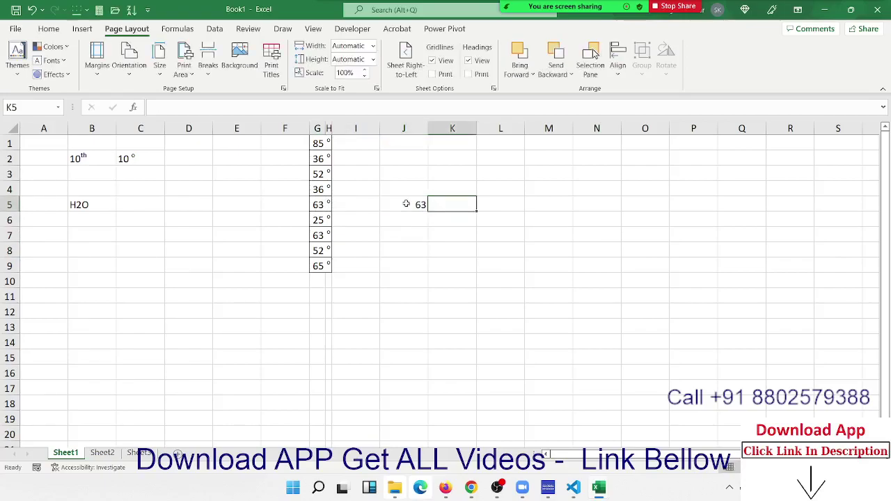
{"action": "type", "text": "o"}
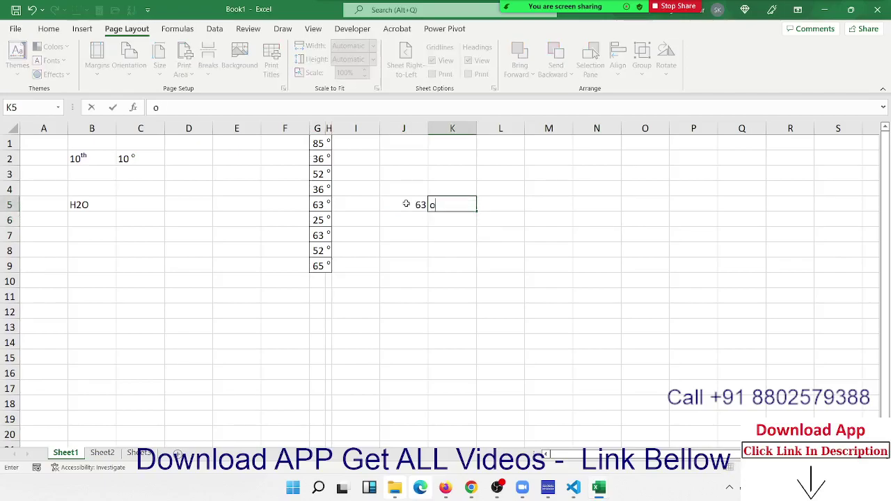
{"action": "key", "text": "Return"}
Step: Format the o in K5 as superscript through Format Cells
{"action": "key", "text": "Up"}
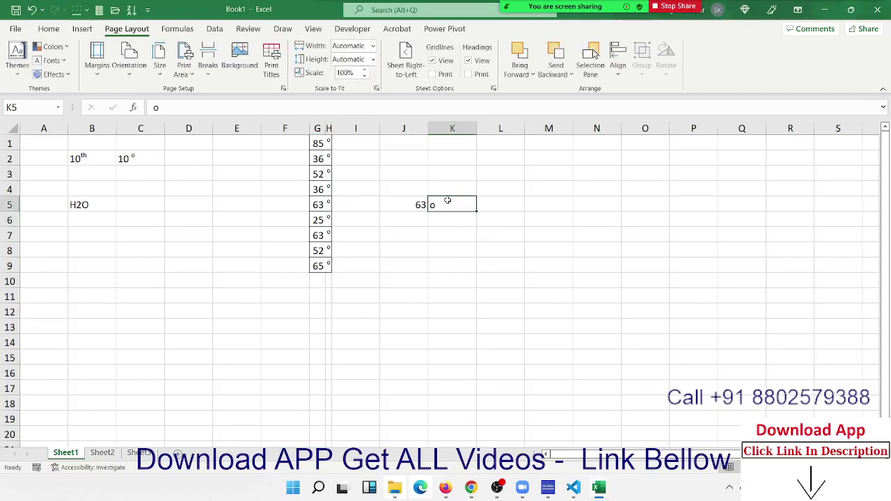
{"action": "right_click", "coordinate": [445, 204]}
{"action": "left_click", "coordinate": [506, 413]}
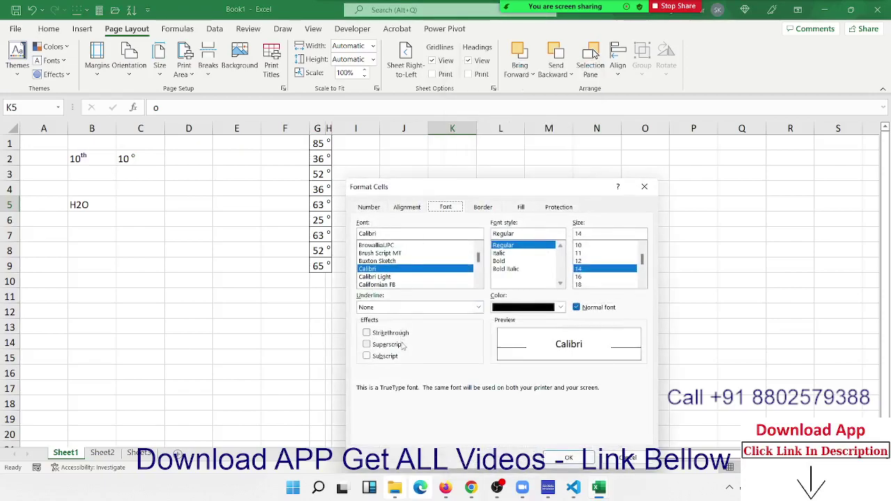
{"action": "left_click", "coordinate": [400, 345]}
{"action": "left_click", "coordinate": [568, 459]}
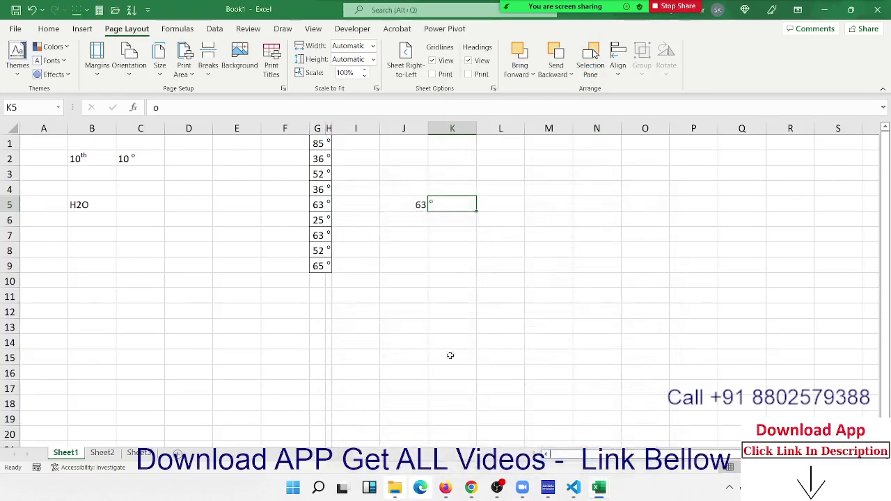
{"action": "left_click", "coordinate": [433, 323]}
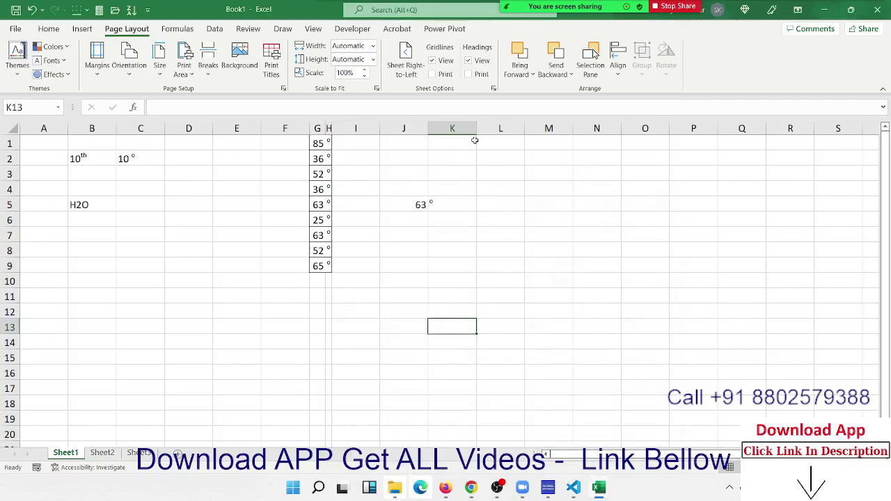
Step: Narrow column K so the raised o sits beside 63 as 63°
{"action": "left_click_drag", "start_coordinate": [477, 132], "coordinate": [443, 137]}
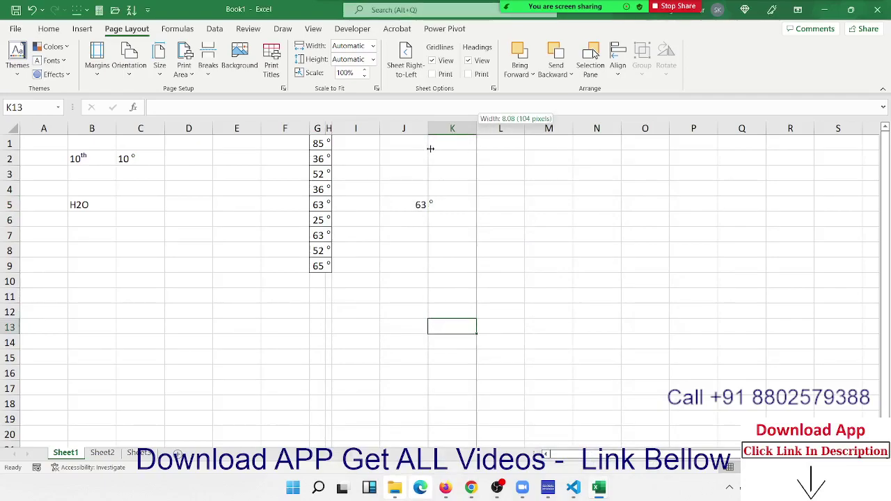
{"action": "key", "text": "ctrl+0"}
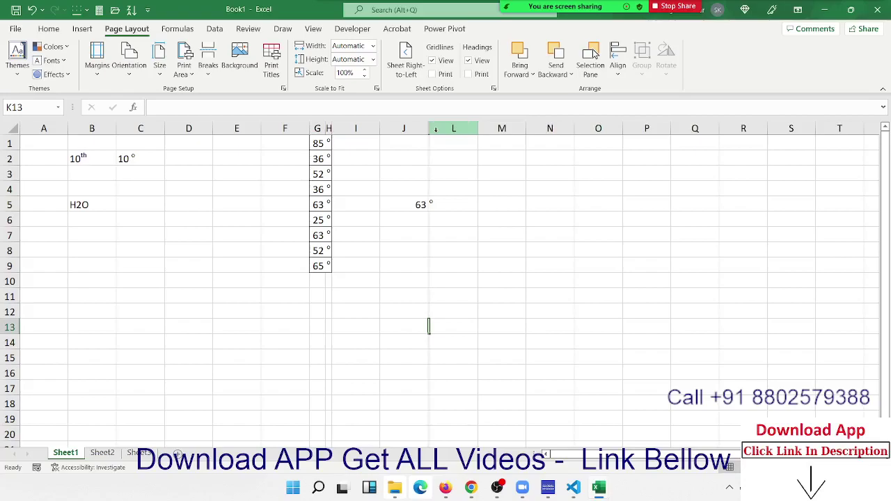
{"action": "mouse_move", "coordinate": [436, 129]}
{"action": "left_mouse_down"}
{"action": "mouse_move", "coordinate": [478, 124]}
{"action": "mouse_move", "coordinate": [429, 131]}
{"action": "left_mouse_up"}
{"action": "left_click", "coordinate": [440, 214]}
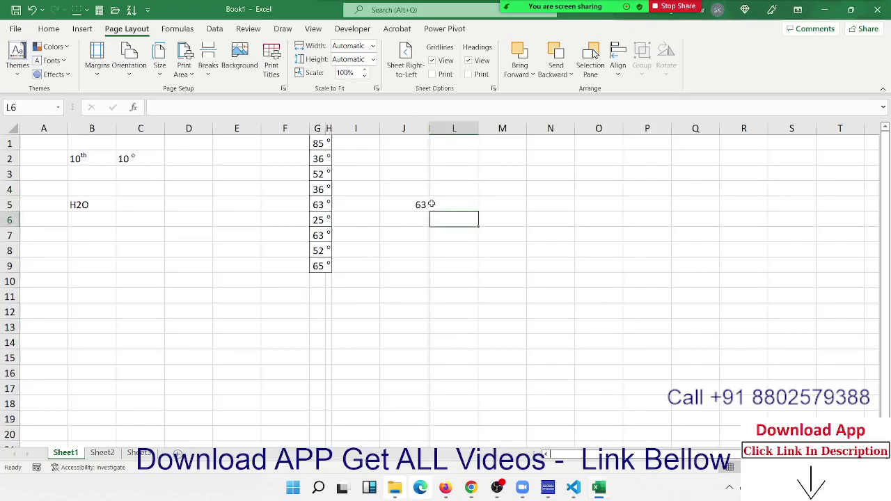
{"action": "left_click", "coordinate": [432, 202]}
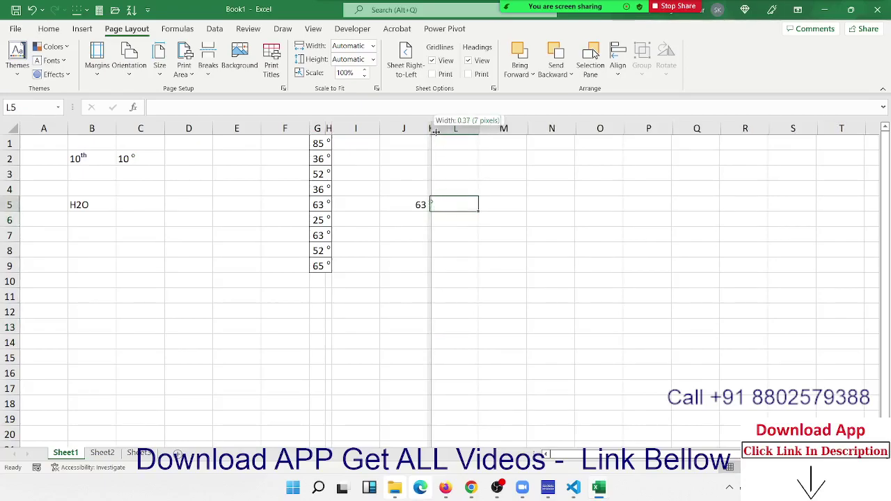
{"action": "left_click_drag", "start_coordinate": [433, 133], "coordinate": [435, 132]}
{"action": "key", "text": "Return"}
Step: In Format Cells > Border for J5, add top, left, bottom and right edges
{"action": "left_click", "coordinate": [424, 204]}
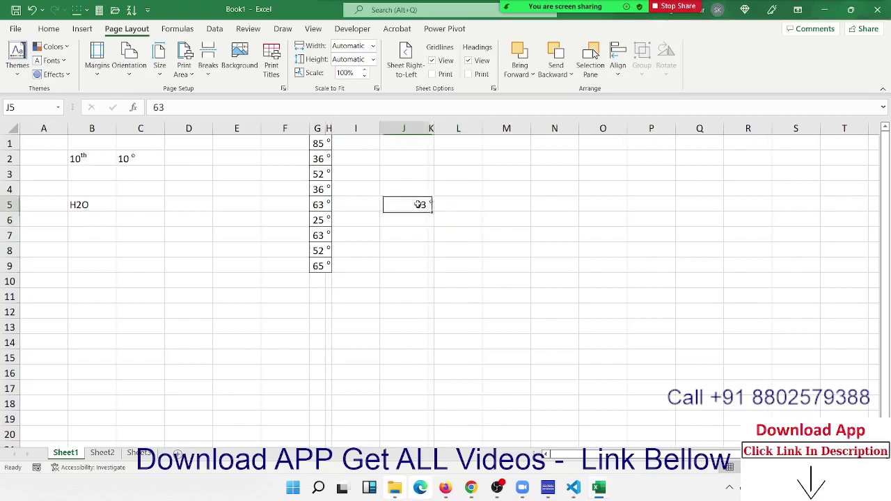
{"action": "right_click", "coordinate": [427, 205]}
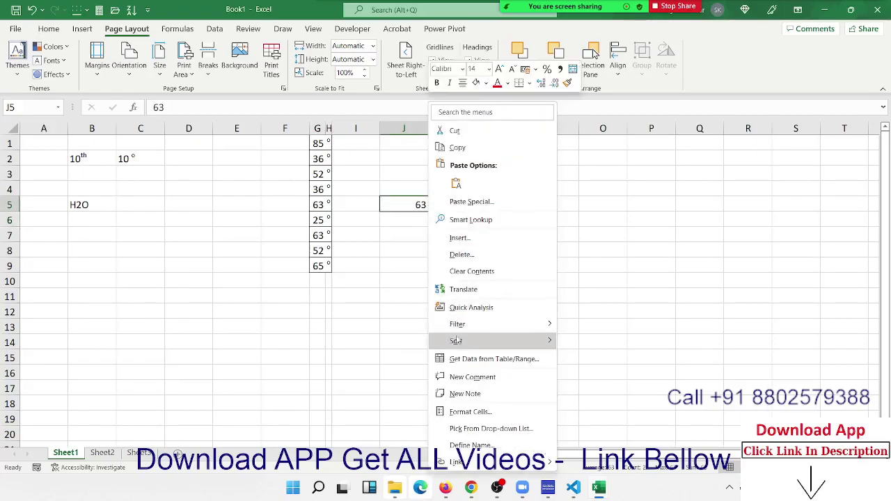
{"action": "left_click", "coordinate": [470, 413]}
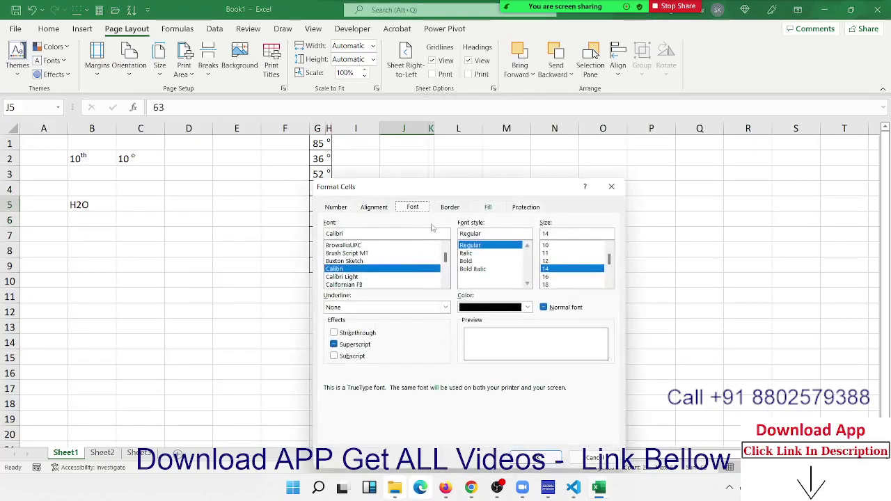
{"action": "left_click", "coordinate": [449, 206]}
{"action": "mouse_move", "coordinate": [455, 192]}
{"action": "left_mouse_down"}
{"action": "mouse_move", "coordinate": [509, 189]}
{"action": "mouse_move", "coordinate": [603, 146]}
{"action": "left_mouse_up"}
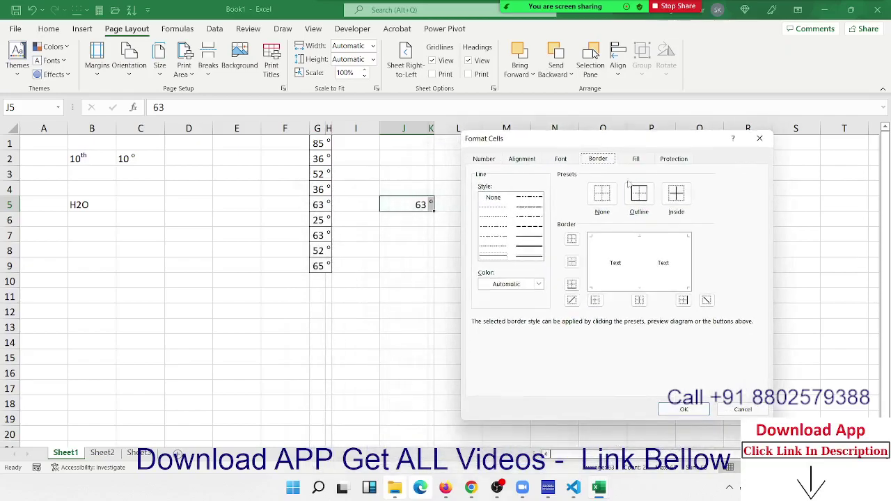
{"action": "left_click", "coordinate": [631, 239]}
{"action": "left_click", "coordinate": [593, 252]}
{"action": "left_click", "coordinate": [608, 288]}
{"action": "left_click", "coordinate": [688, 263]}
Step: Try the diagonal and middle vertical lines, removing them along with the left edge
{"action": "left_click", "coordinate": [636, 270]}
{"action": "left_click", "coordinate": [635, 270]}
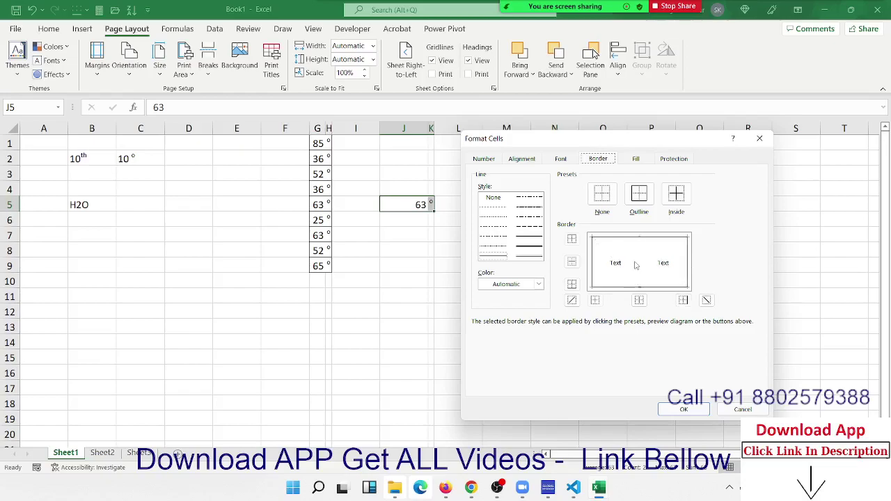
{"action": "left_click", "coordinate": [634, 266]}
{"action": "left_click", "coordinate": [630, 266]}
{"action": "left_click", "coordinate": [613, 266]}
{"action": "left_click", "coordinate": [610, 266]}
{"action": "left_click", "coordinate": [603, 266]}
{"action": "left_click", "coordinate": [599, 267]}
{"action": "left_click", "coordinate": [597, 266]}
{"action": "left_click", "coordinate": [639, 261]}
{"action": "left_click", "coordinate": [639, 259]}
Step: Apply the border to the 63° cells, narrow column J, and toggle gridlines off and on
{"action": "left_click", "coordinate": [684, 409]}
{"action": "left_click", "coordinate": [557, 329]}
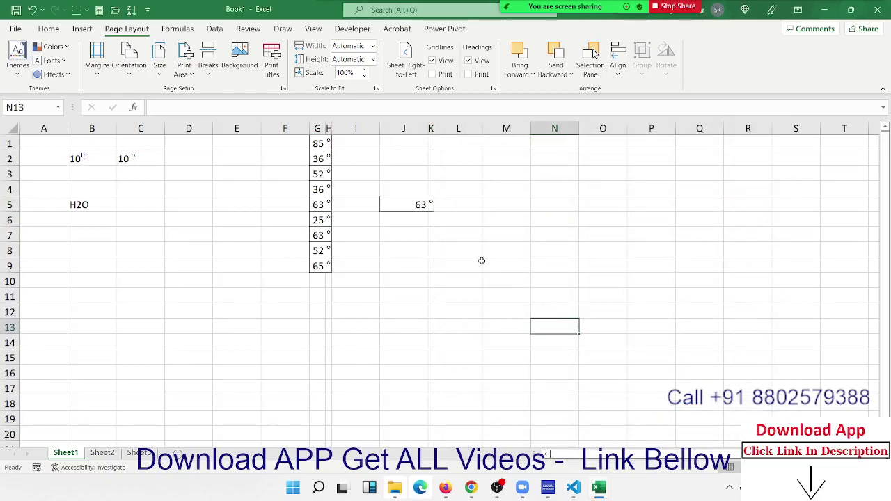
{"action": "left_click_drag", "start_coordinate": [433, 129], "coordinate": [394, 130]}
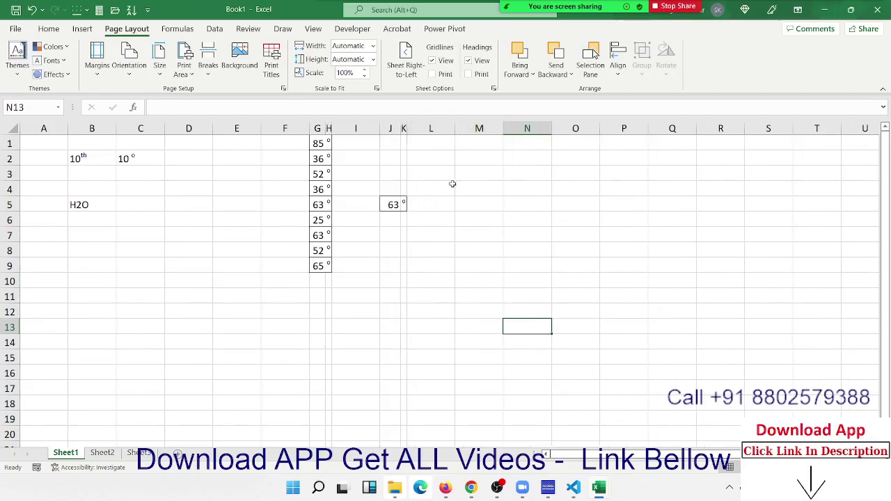
{"action": "left_click", "coordinate": [432, 62]}
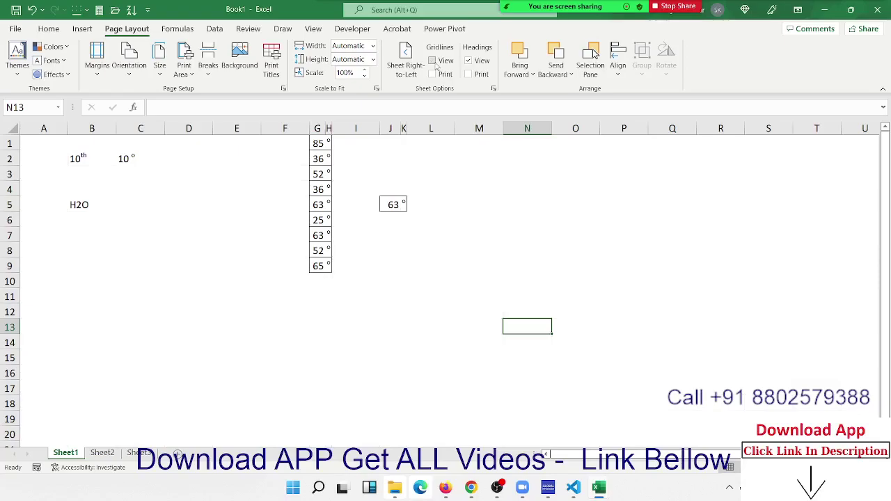
{"action": "left_click", "coordinate": [432, 61]}
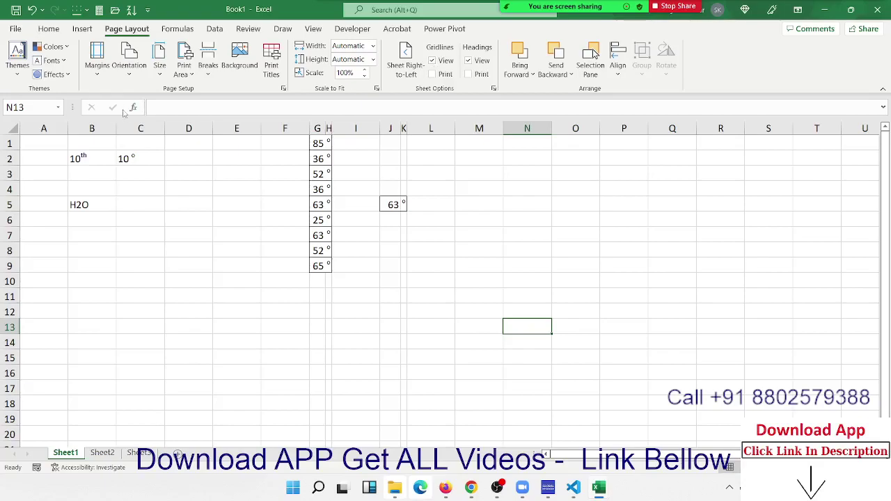
Step: Select just the 2 in B5's H2O and apply Subscript in Format Cells
{"action": "left_click", "coordinate": [101, 209]}
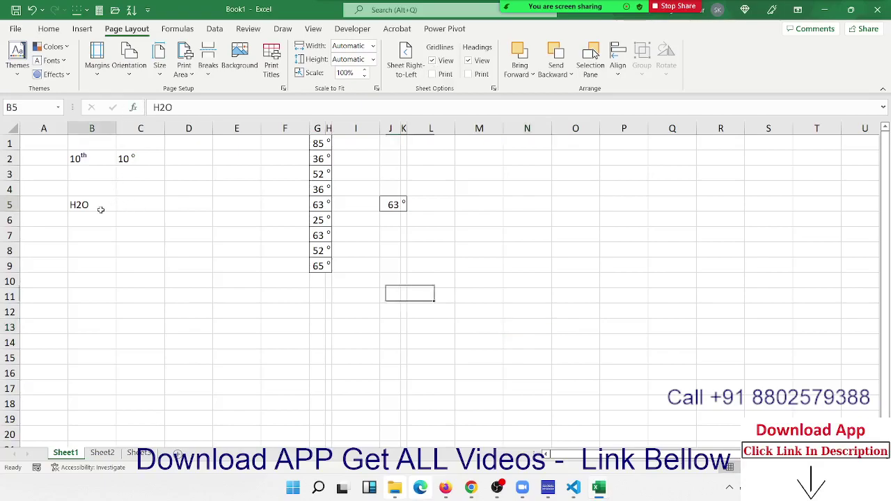
{"action": "double_click", "coordinate": [82, 205]}
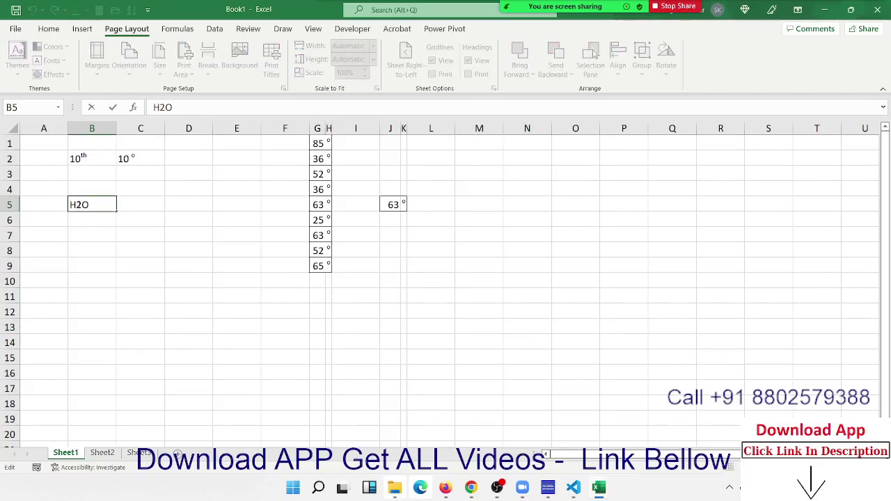
{"action": "left_click_drag", "start_coordinate": [82, 205], "coordinate": [76, 204]}
{"action": "right_click", "coordinate": [80, 204]}
{"action": "left_click", "coordinate": [120, 302]}
{"action": "left_click", "coordinate": [46, 326]}
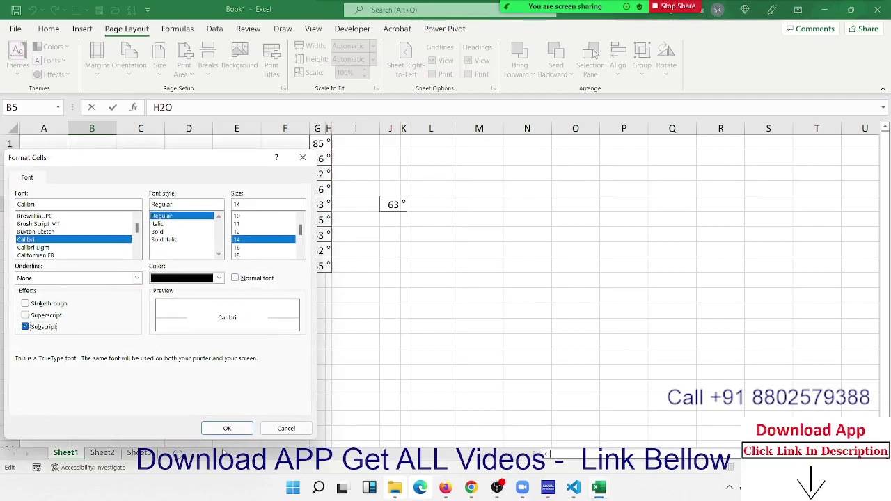
{"action": "left_click", "coordinate": [227, 428]}
{"action": "left_click", "coordinate": [143, 250]}
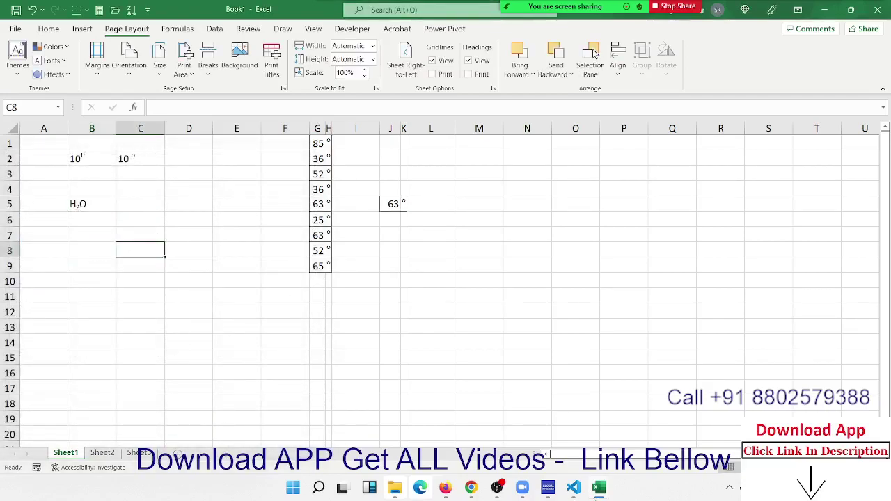
Step: In Chrome, select the intro paragraph of the '60 Python Projects with Source Code' article
{"action": "left_click", "coordinate": [470, 487]}
{"action": "scroll", "coordinate": [394, 360], "scroll_direction": "up", "scroll_amount": 10}
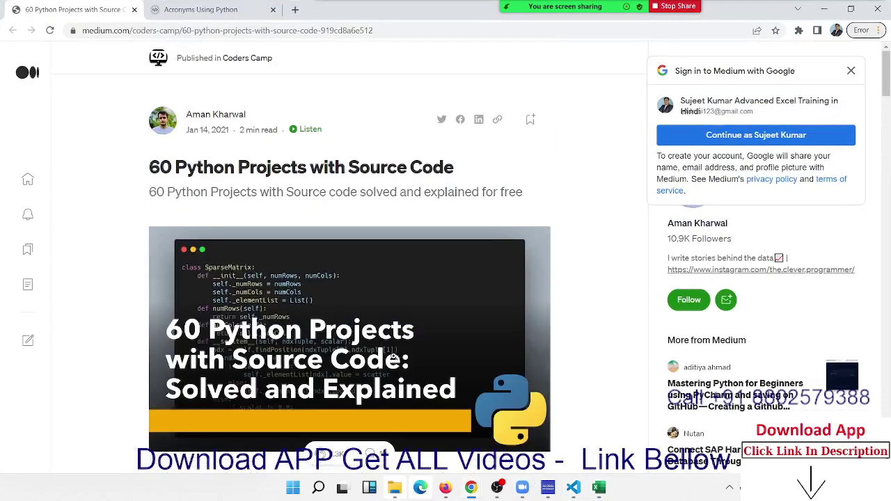
{"action": "scroll", "coordinate": [394, 360], "scroll_direction": "down", "scroll_amount": 5}
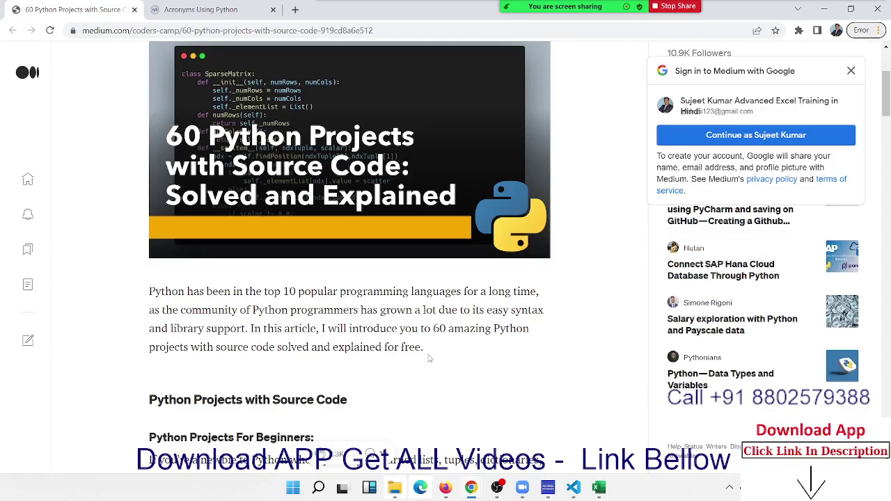
{"action": "scroll", "coordinate": [427, 358], "scroll_direction": "up", "scroll_amount": 3}
{"action": "scroll", "coordinate": [418, 358], "scroll_direction": "down", "scroll_amount": 5}
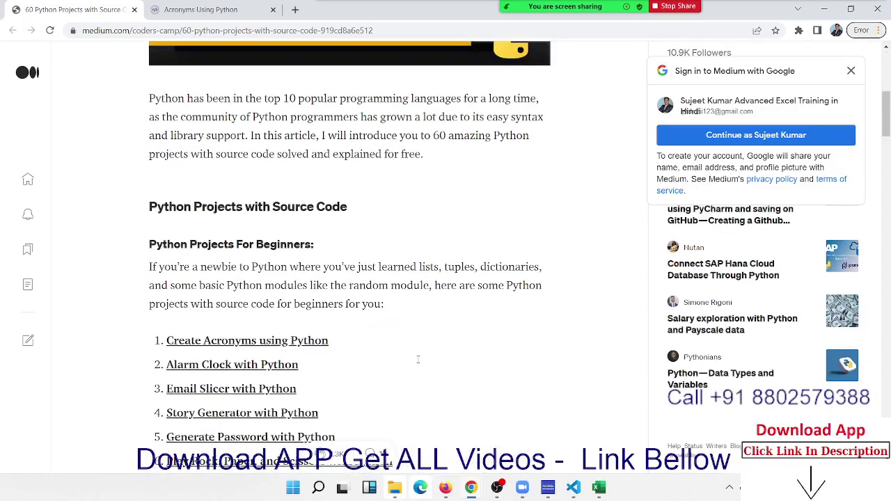
{"action": "scroll", "coordinate": [426, 335], "scroll_direction": "up", "scroll_amount": 2}
{"action": "left_click_drag", "start_coordinate": [432, 350], "coordinate": [148, 291]}
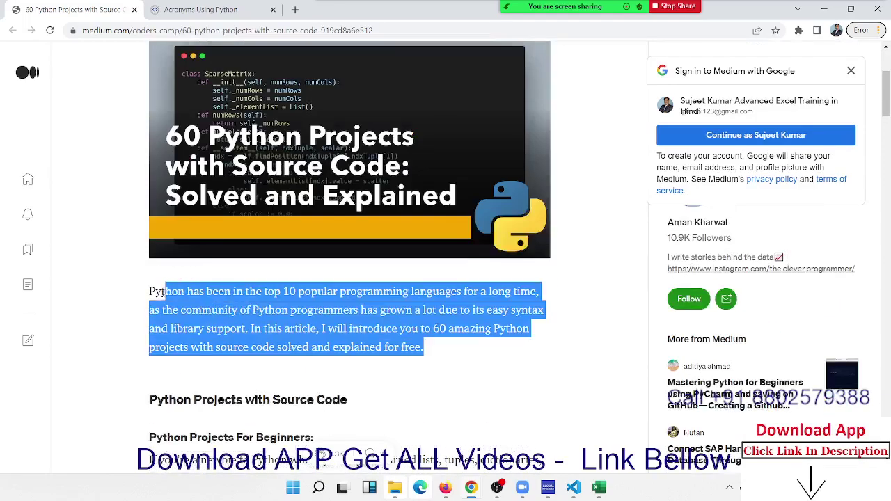
Step: Back in Excel, attempt pasting the paragraph into D27:D28 and dismiss the size warning
{"action": "key", "text": "alt+Tab"}
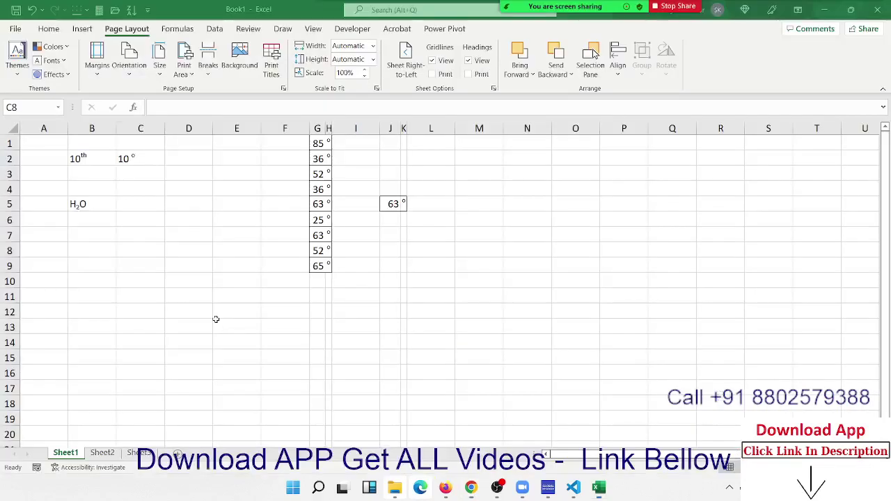
{"action": "scroll", "coordinate": [229, 335], "scroll_direction": "down", "scroll_amount": 7}
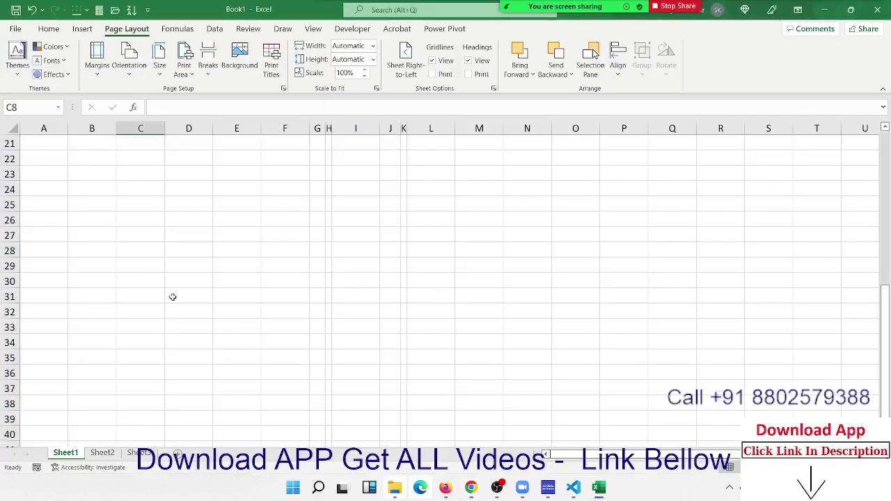
{"action": "left_click_drag", "start_coordinate": [187, 251], "coordinate": [186, 239]}
{"action": "key", "text": "ctrl+v"}
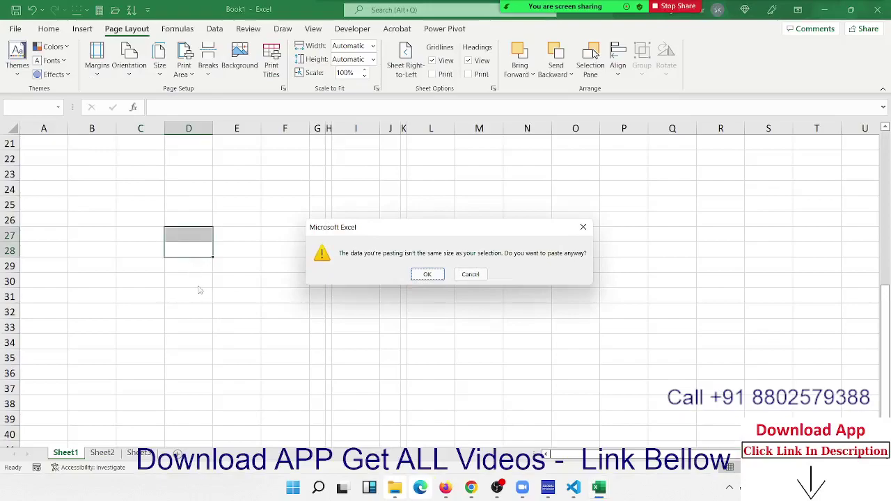
{"action": "key", "text": "Escape"}
{"action": "left_click", "coordinate": [218, 308]}
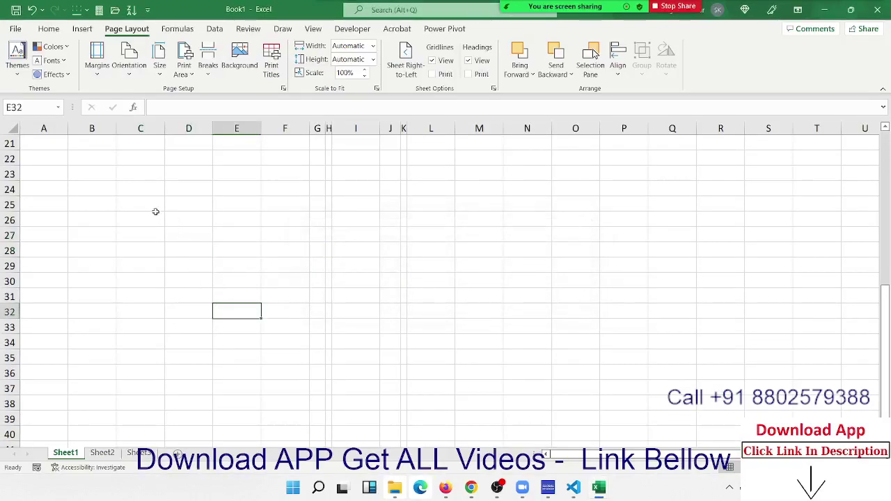
Step: Merge C25:P31 into one cell with Merge & Center
{"action": "left_click_drag", "start_coordinate": [155, 202], "coordinate": [593, 299]}
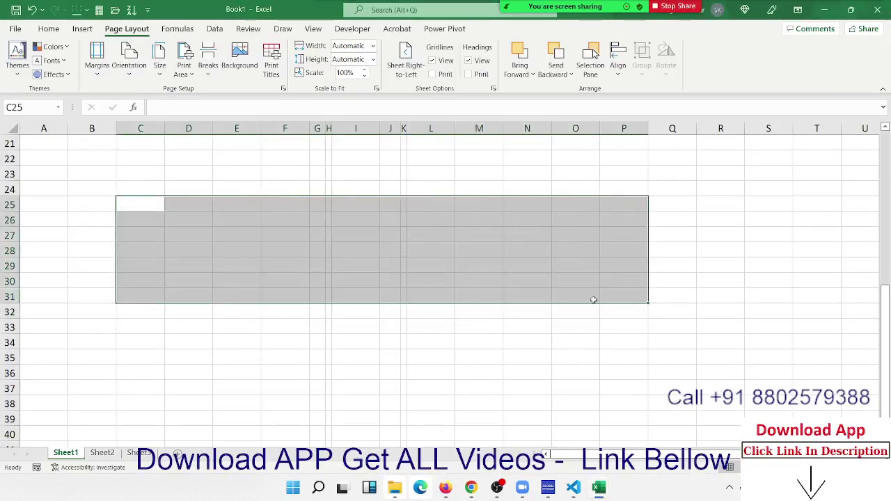
{"action": "left_click", "coordinate": [49, 29]}
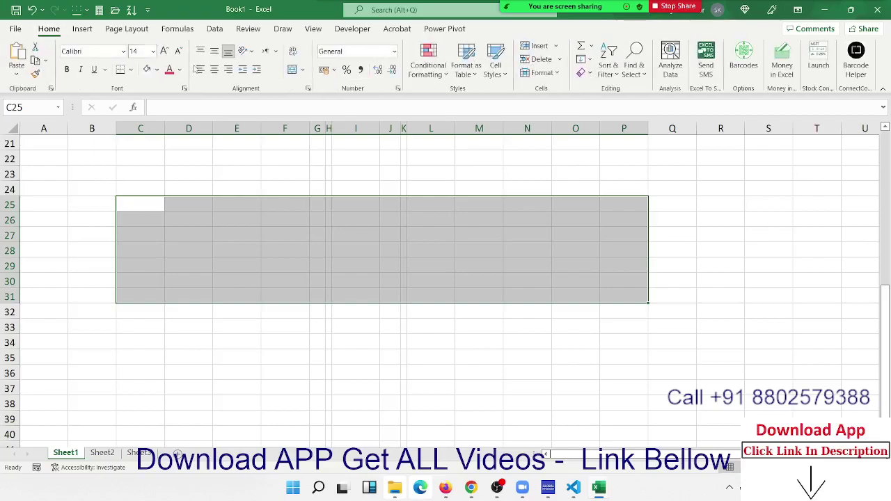
{"action": "left_click", "coordinate": [292, 71]}
{"action": "left_click", "coordinate": [293, 70]}
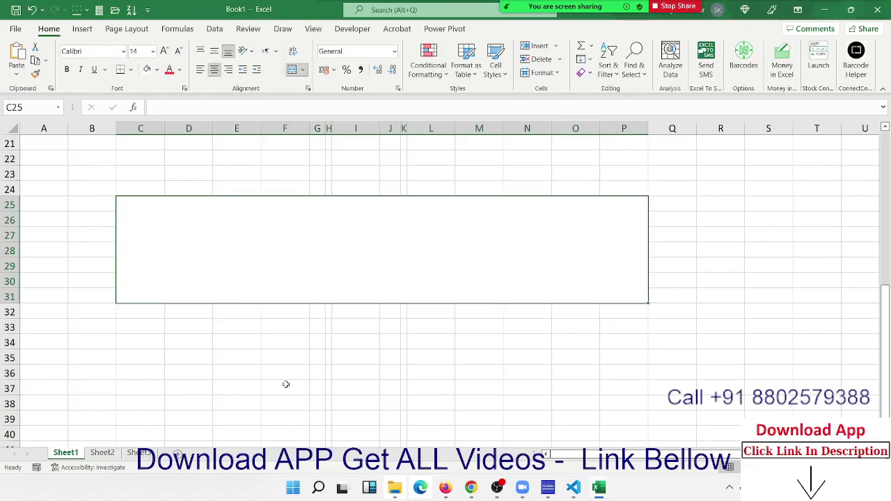
{"action": "left_click", "coordinate": [285, 385]}
Step: Paste the Python paragraph inside the merged cell while editing it
{"action": "left_click", "coordinate": [313, 285]}
{"action": "key", "text": "ctrl+v"}
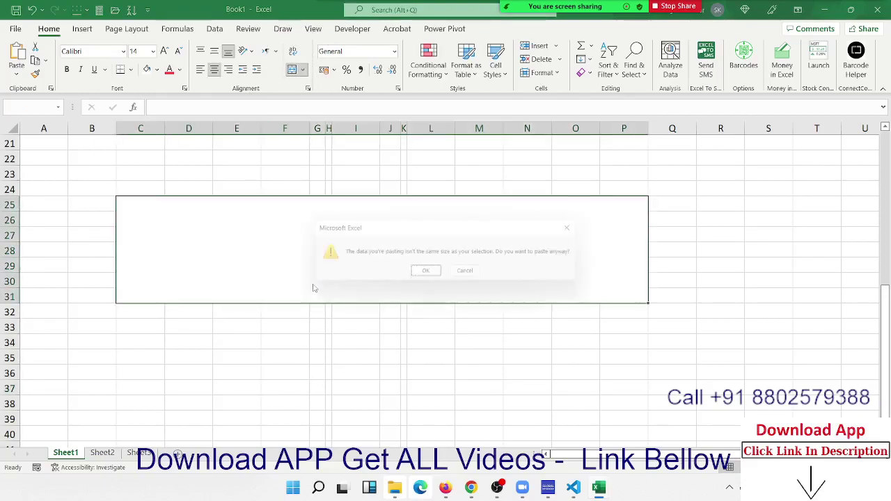
{"action": "key", "text": "Escape"}
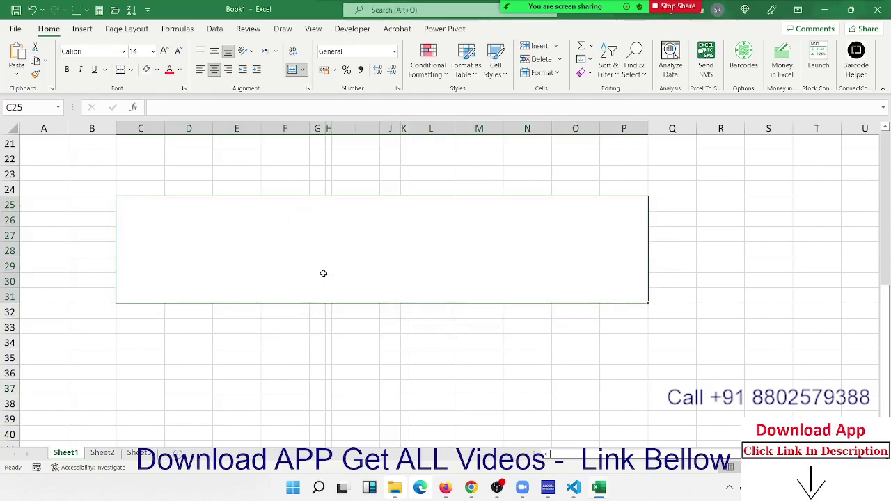
{"action": "double_click", "coordinate": [323, 273]}
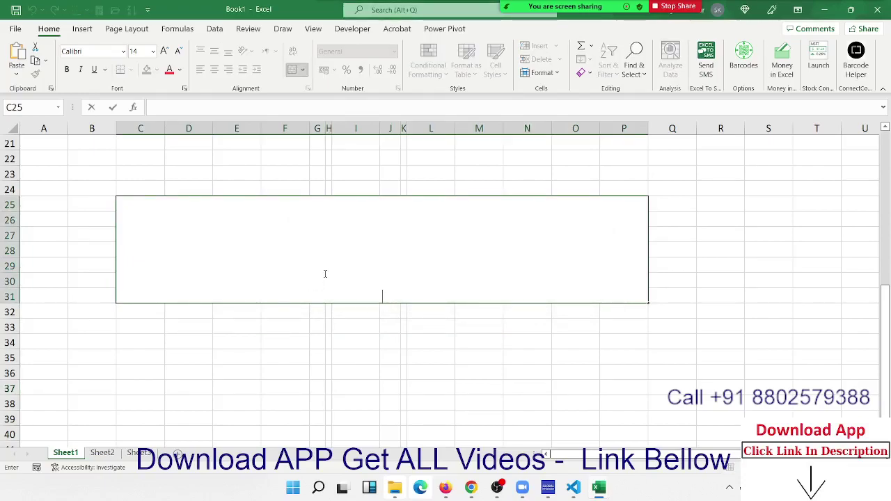
{"action": "type", "text": "Python has been in the top 10 popular programming languages for a long time, as the community of Python programmers has grown a lot due to its easy syntax and library support. In this article, I will introduce you to 60 amazing Python projects with source code solved and explained for free."}
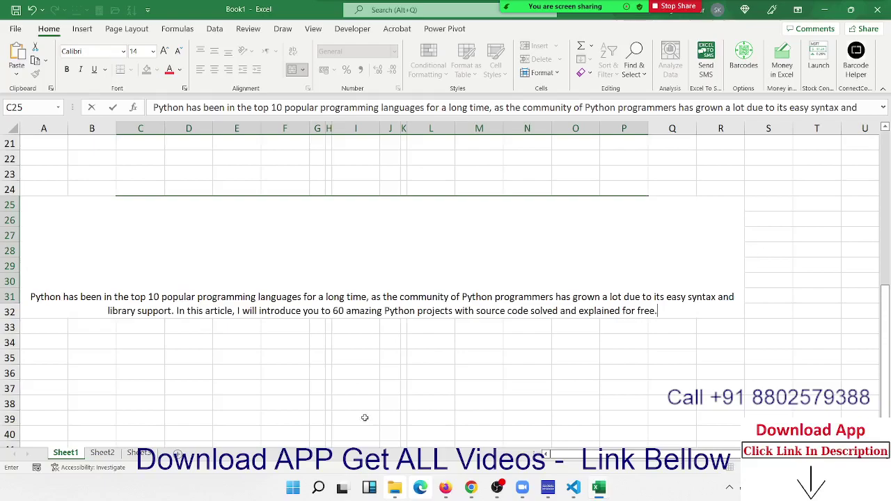
Step: Confirm the paragraph, then apply Wrap Text, Align Left and Middle Align to merged C25
{"action": "left_click", "coordinate": [364, 418]}
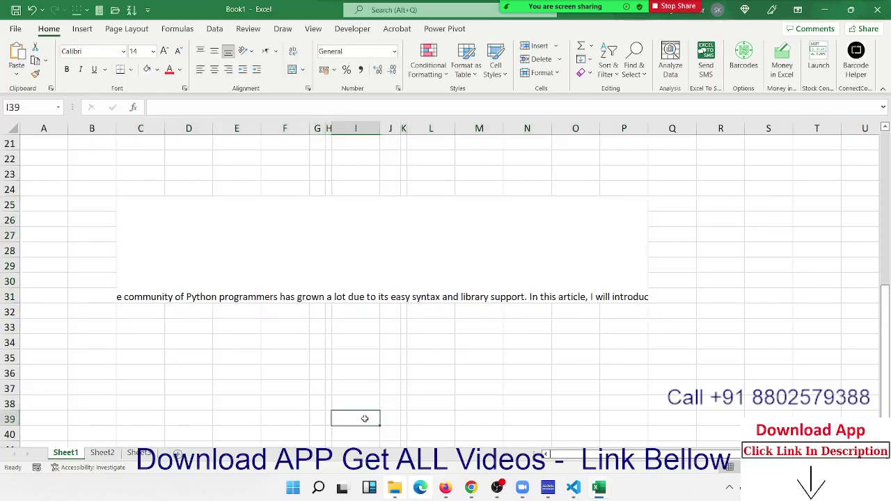
{"action": "left_click", "coordinate": [312, 298]}
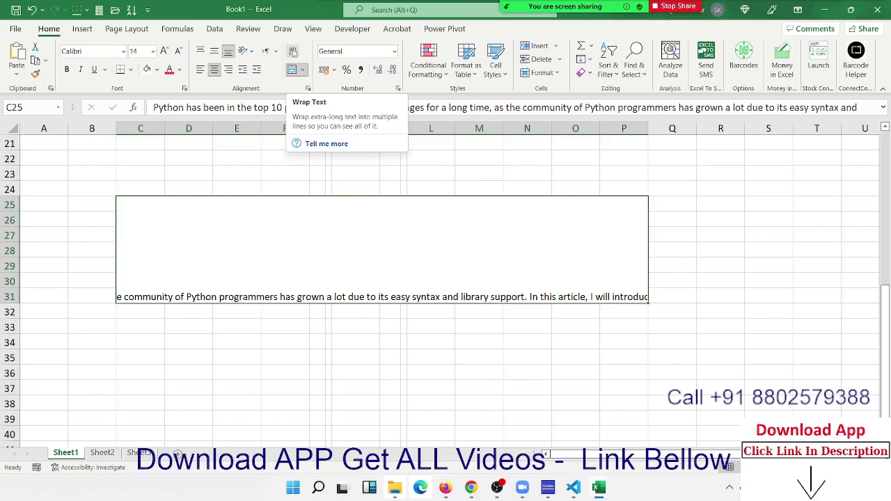
{"action": "left_click", "coordinate": [294, 53]}
{"action": "left_click", "coordinate": [293, 53]}
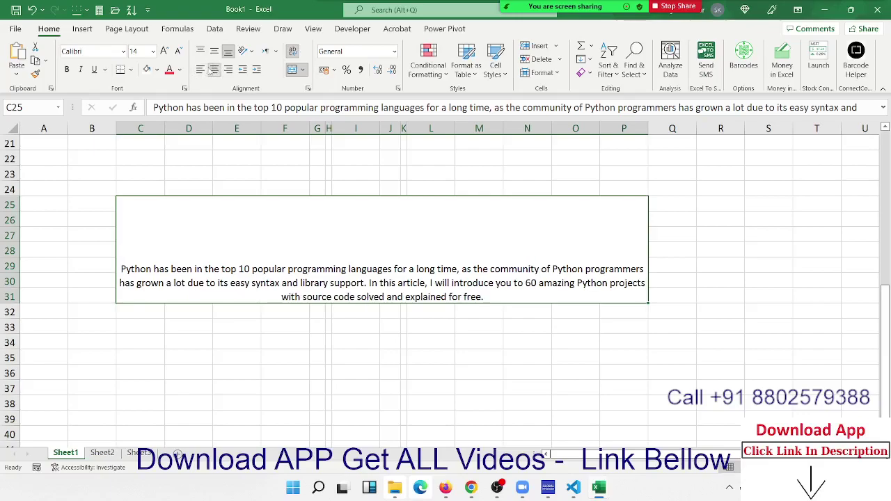
{"action": "left_click", "coordinate": [201, 71]}
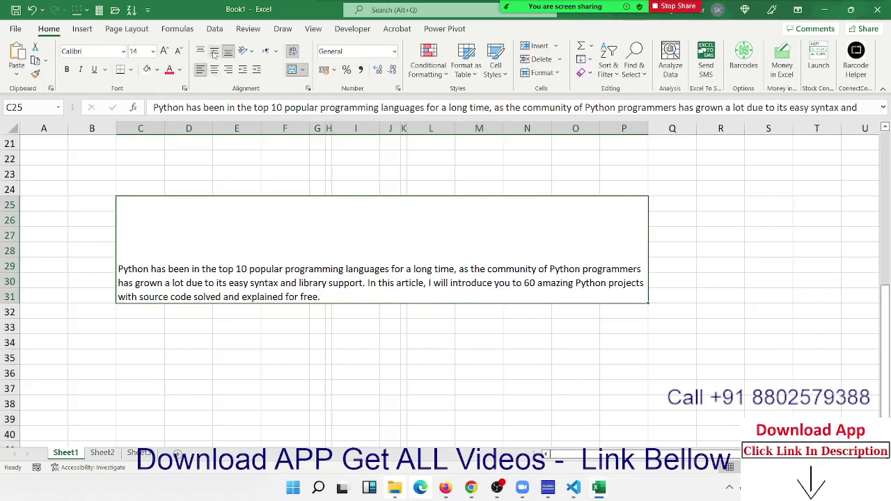
{"action": "left_click", "coordinate": [215, 53]}
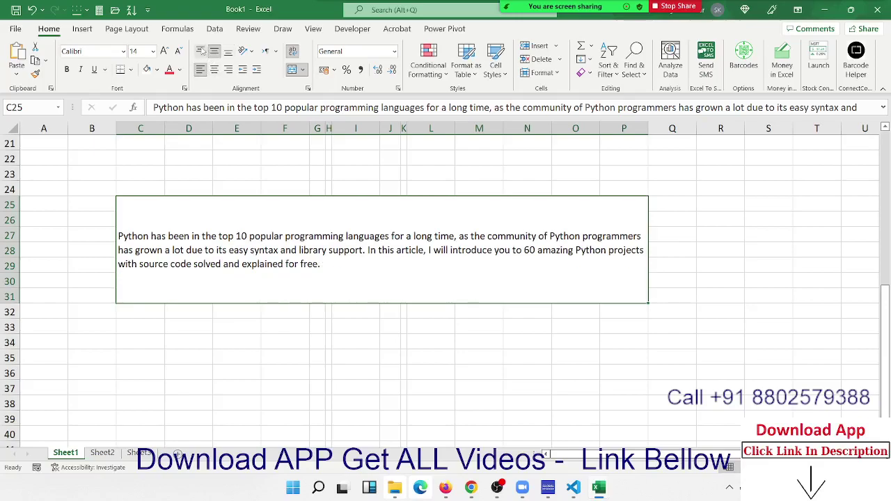
Step: Briefly re-edit the paragraph cell, then select the range D33:O39
{"action": "left_click", "coordinate": [259, 335]}
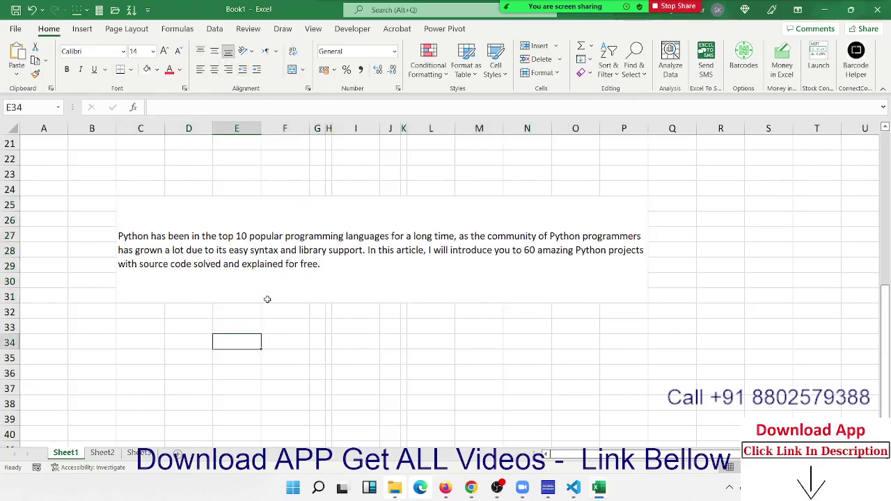
{"action": "left_click", "coordinate": [246, 277]}
{"action": "double_click", "coordinate": [348, 250]}
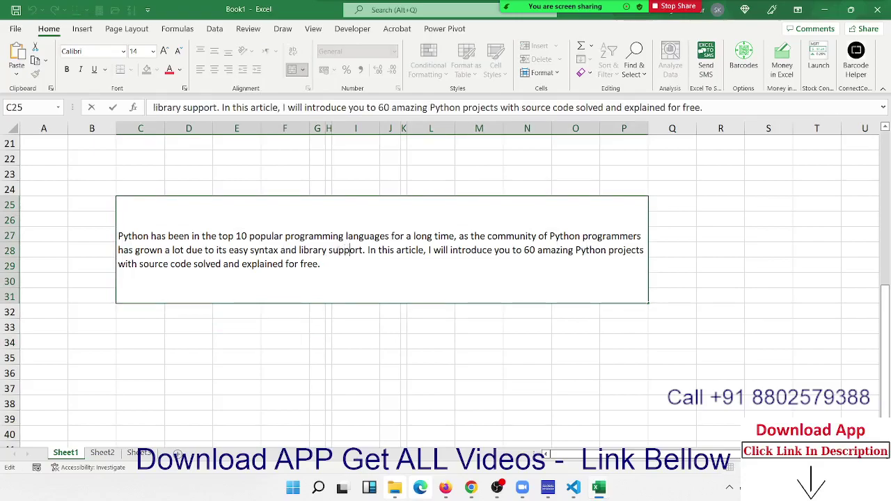
{"action": "left_click", "coordinate": [293, 314]}
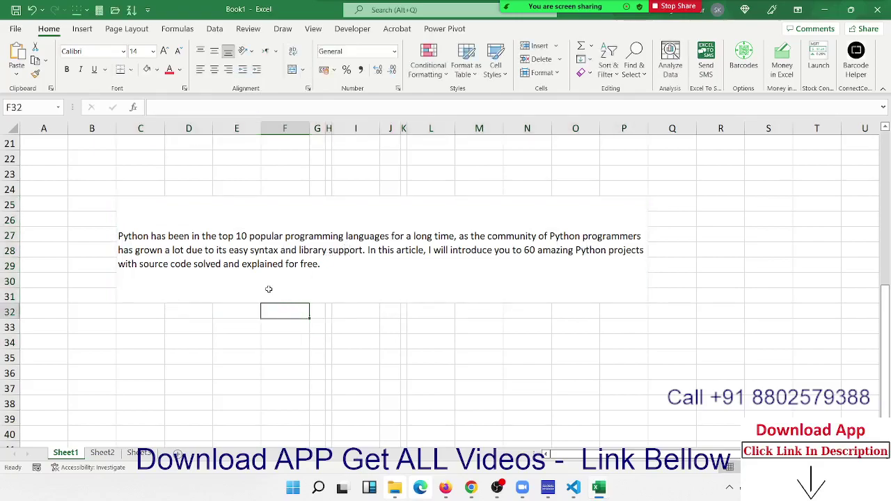
{"action": "left_click", "coordinate": [261, 222]}
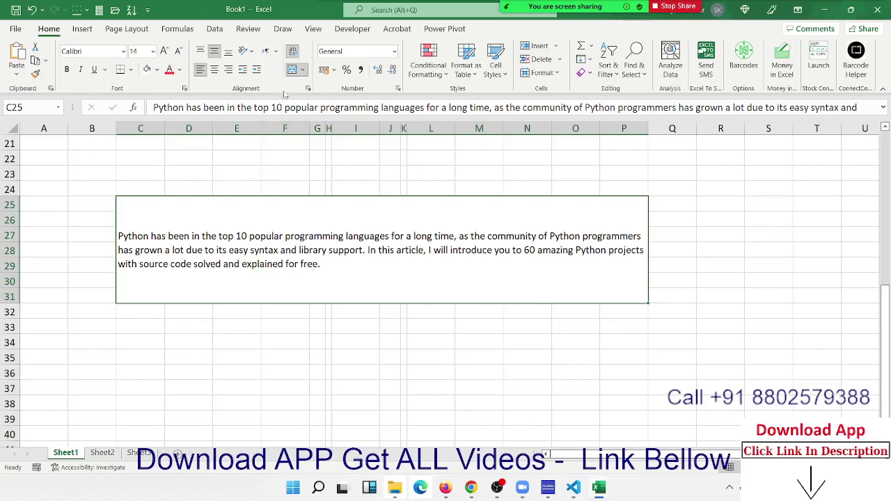
{"action": "left_click_drag", "start_coordinate": [174, 324], "coordinate": [585, 412]}
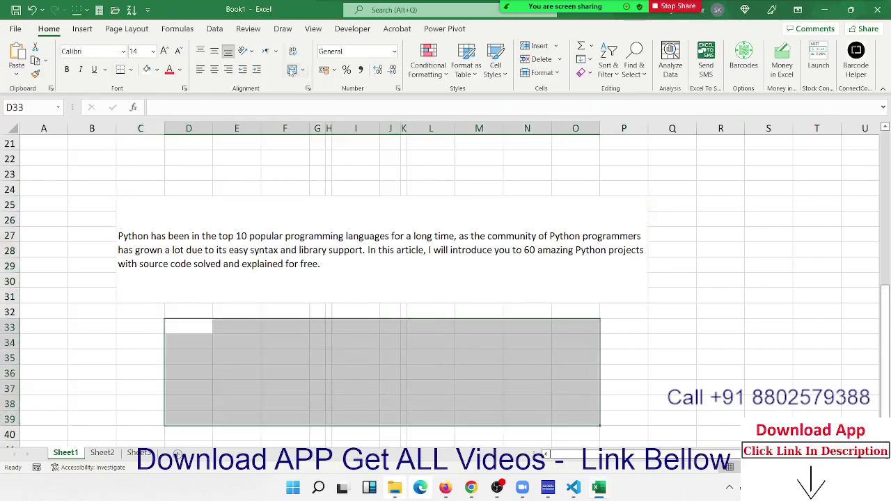
{"action": "left_click", "coordinate": [291, 70]}
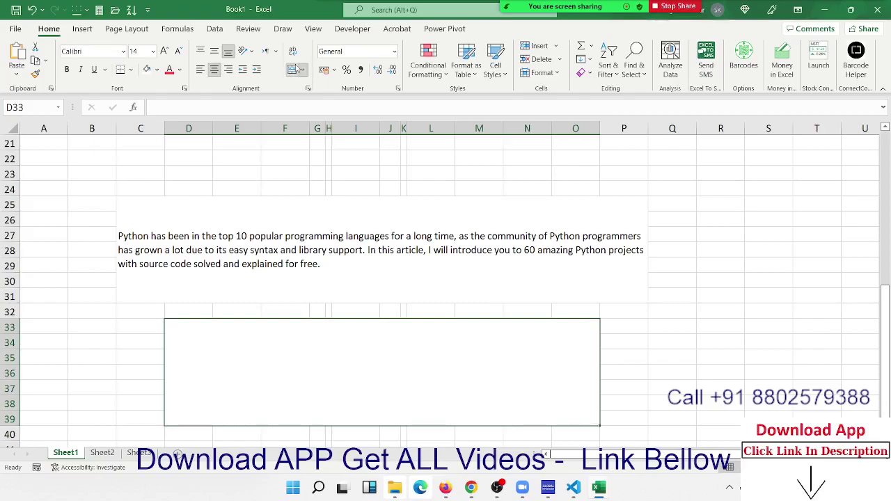
{"action": "left_click", "coordinate": [296, 69]}
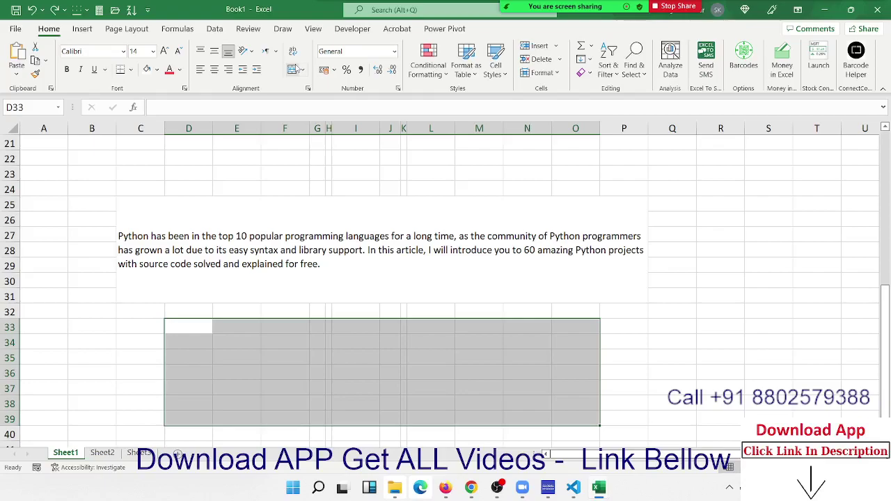
{"action": "left_click", "coordinate": [446, 262]}
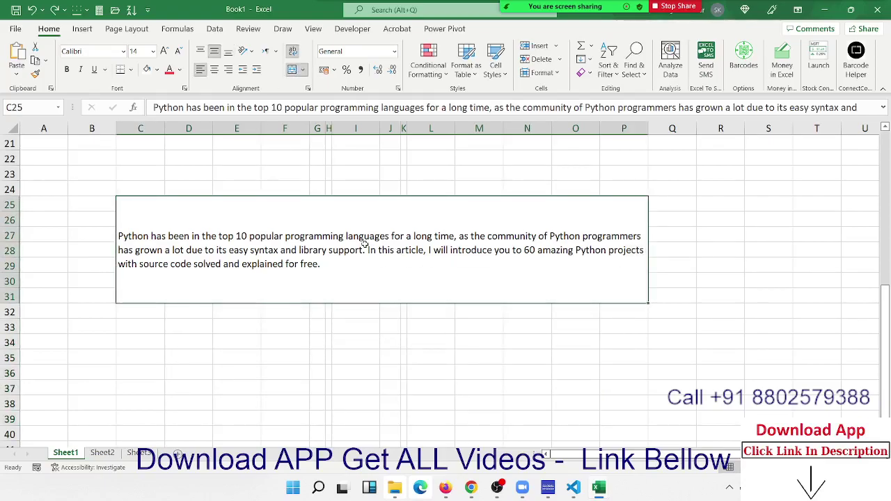
Step: Edit the Python paragraph and highlight the word 'support'
{"action": "double_click", "coordinate": [364, 247]}
{"action": "left_click_drag", "start_coordinate": [329, 247], "coordinate": [363, 249]}
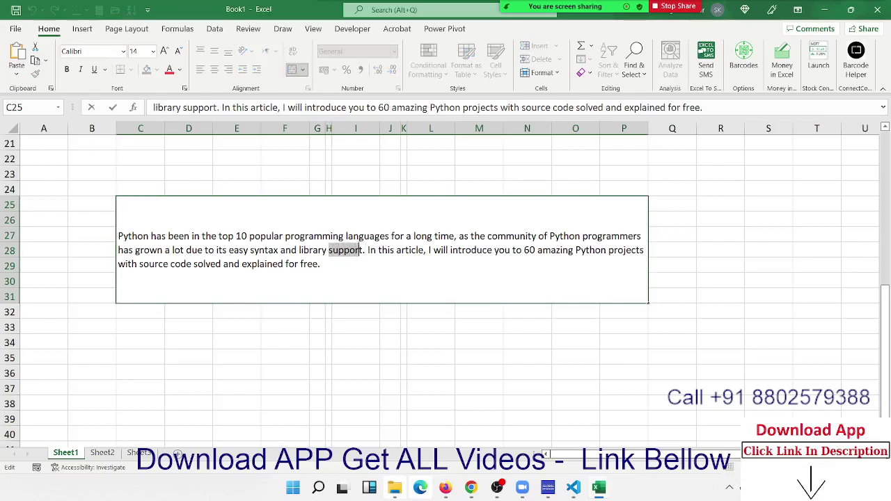
{"action": "key", "text": "Return"}
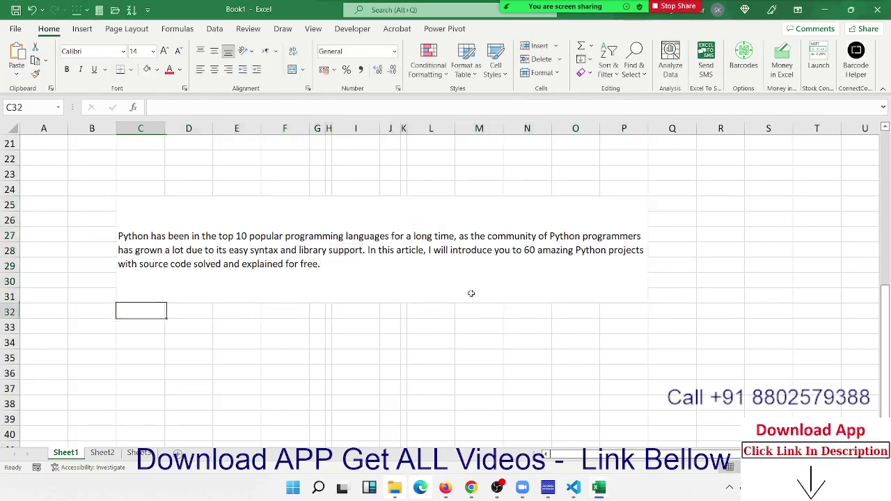
{"action": "double_click", "coordinate": [354, 258]}
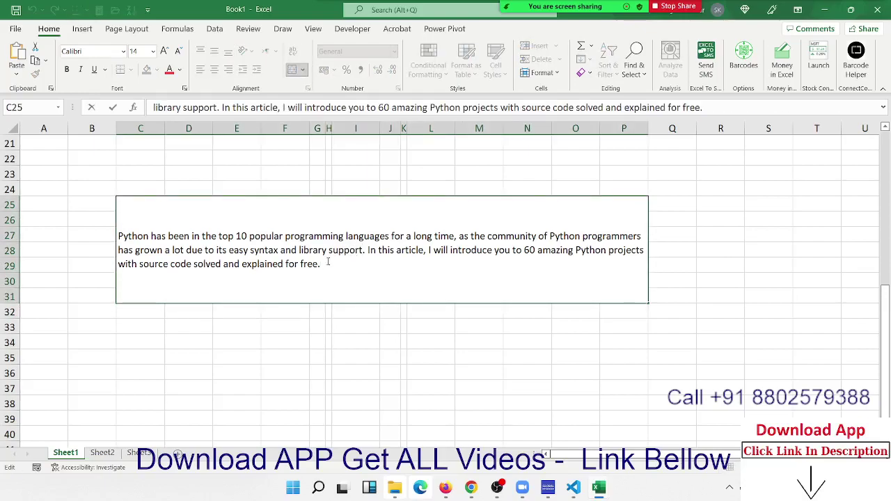
{"action": "key", "text": "Return"}
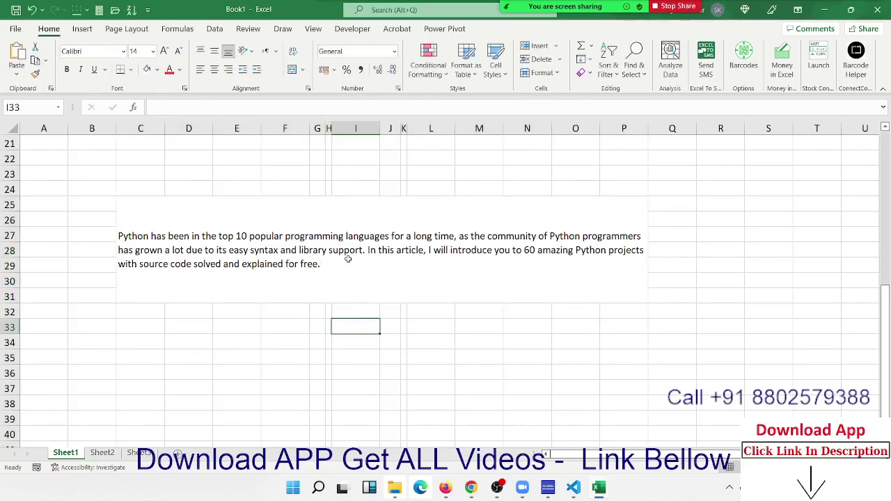
{"action": "double_click", "coordinate": [344, 250]}
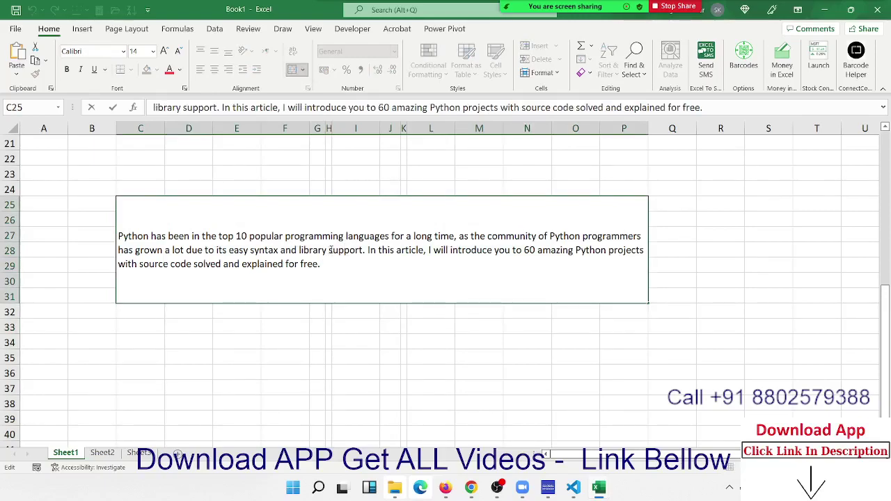
{"action": "left_click_drag", "start_coordinate": [329, 250], "coordinate": [363, 250]}
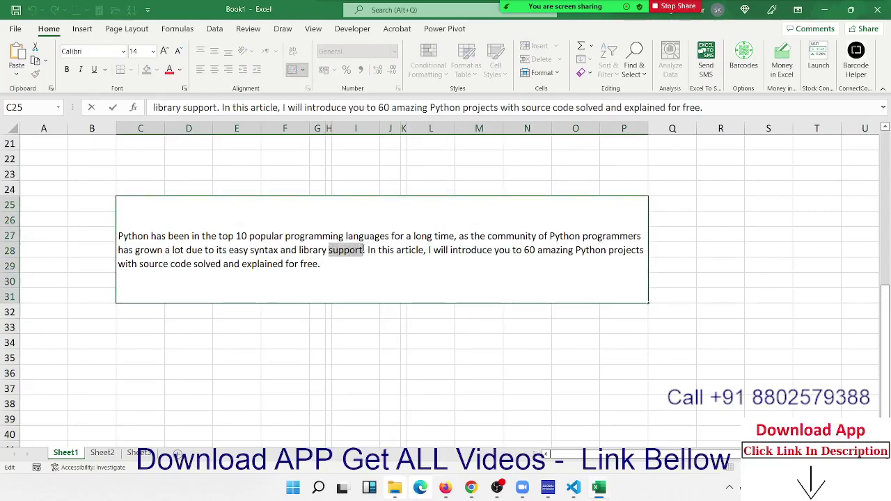
Step: In Format Cells > Font, give 'support' Strikethrough and red colour, then finish editing
{"action": "right_click", "coordinate": [348, 253]}
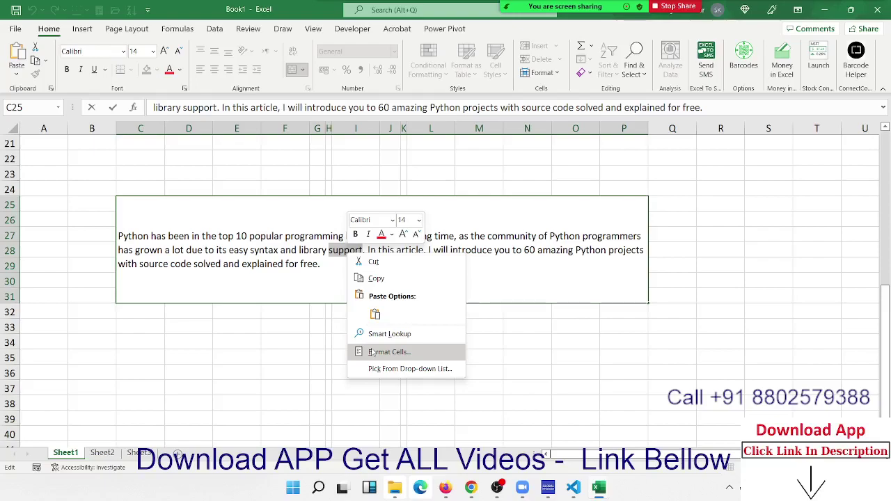
{"action": "left_click", "coordinate": [371, 353]}
{"action": "mouse_move", "coordinate": [332, 190]}
{"action": "left_mouse_down"}
{"action": "mouse_move", "coordinate": [394, 186]}
{"action": "mouse_move", "coordinate": [632, 118]}
{"action": "left_mouse_up"}
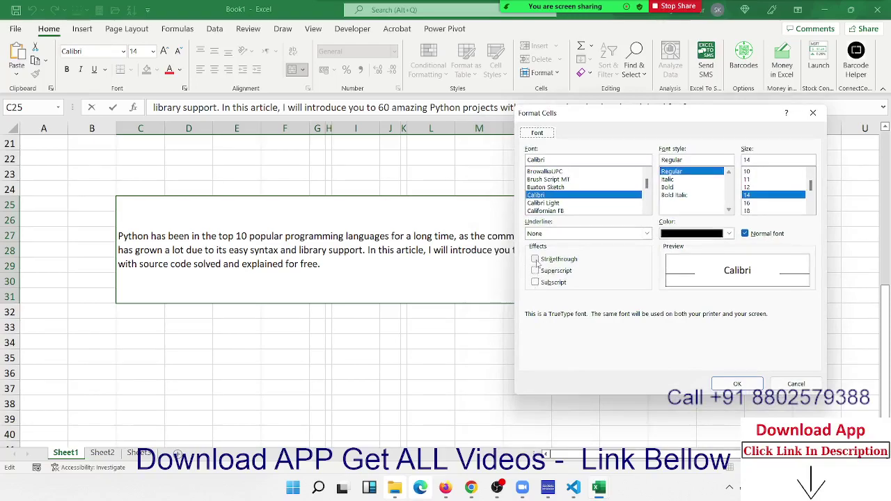
{"action": "left_click", "coordinate": [536, 262]}
{"action": "left_click", "coordinate": [697, 235]}
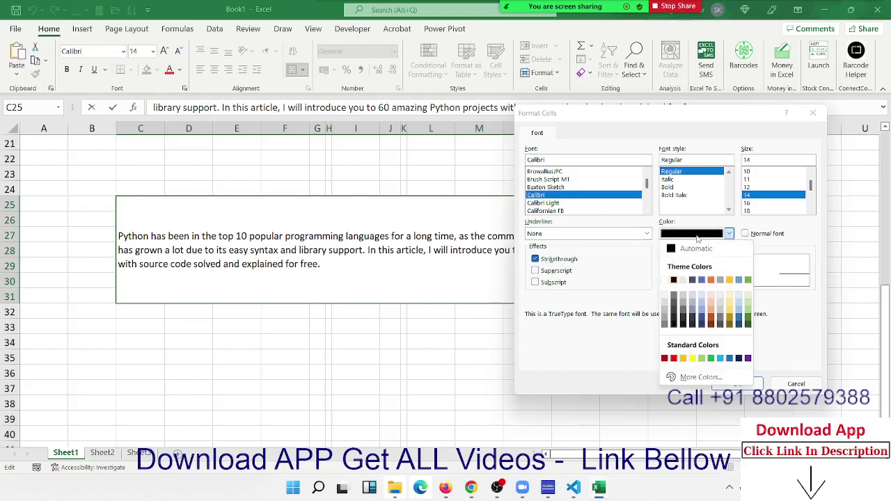
{"action": "left_click", "coordinate": [673, 359]}
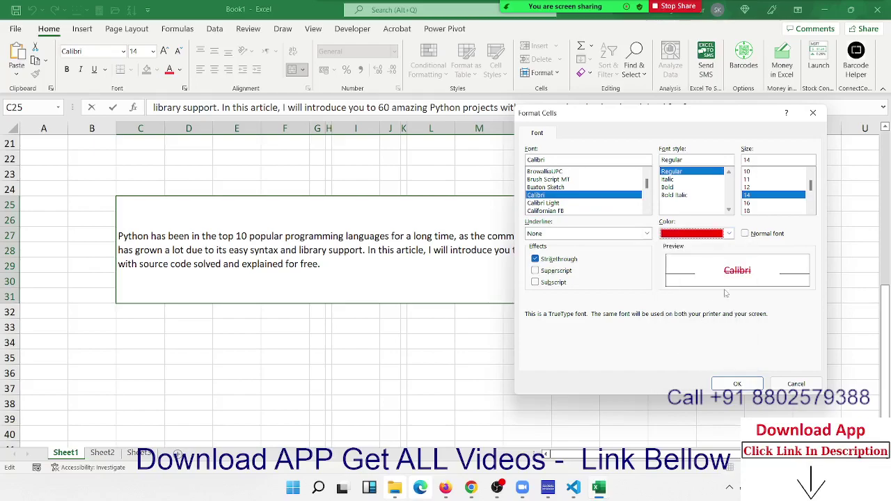
{"action": "left_click", "coordinate": [737, 384]}
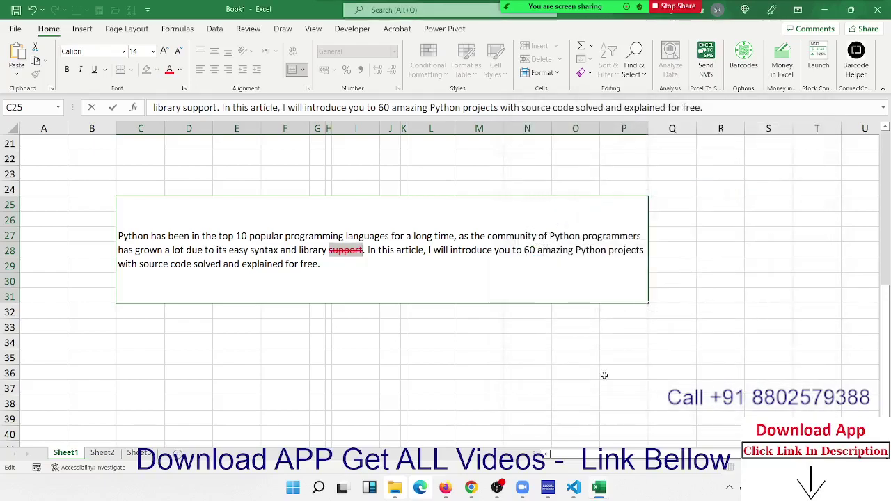
{"action": "left_click", "coordinate": [404, 357]}
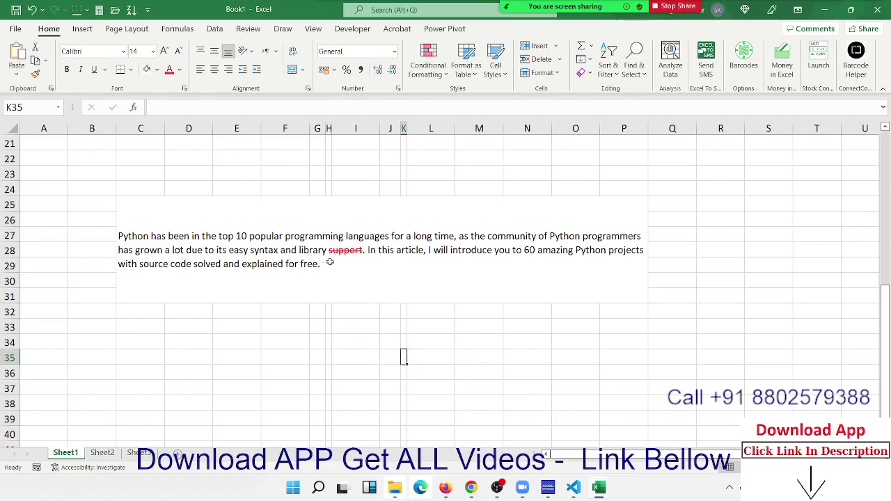
Step: Select 'programming' in the paragraph, then exit editing and reselect cell C25
{"action": "double_click", "coordinate": [401, 253]}
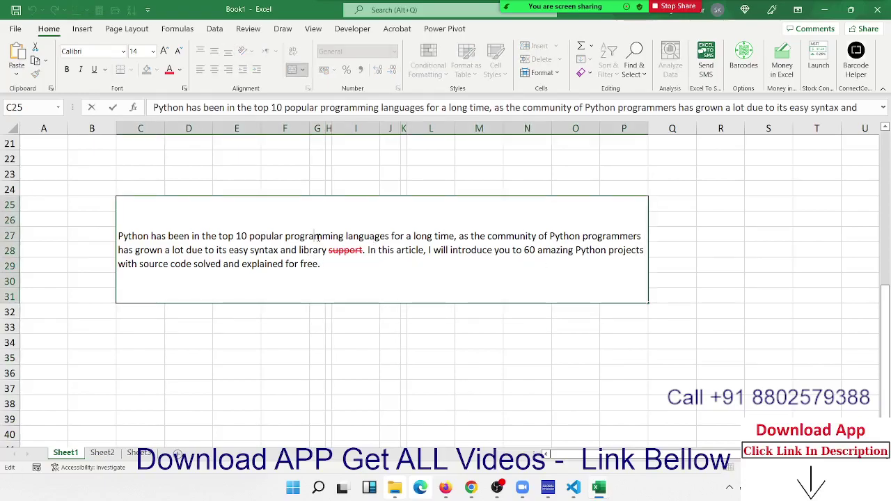
{"action": "left_click_drag", "start_coordinate": [284, 237], "coordinate": [346, 236]}
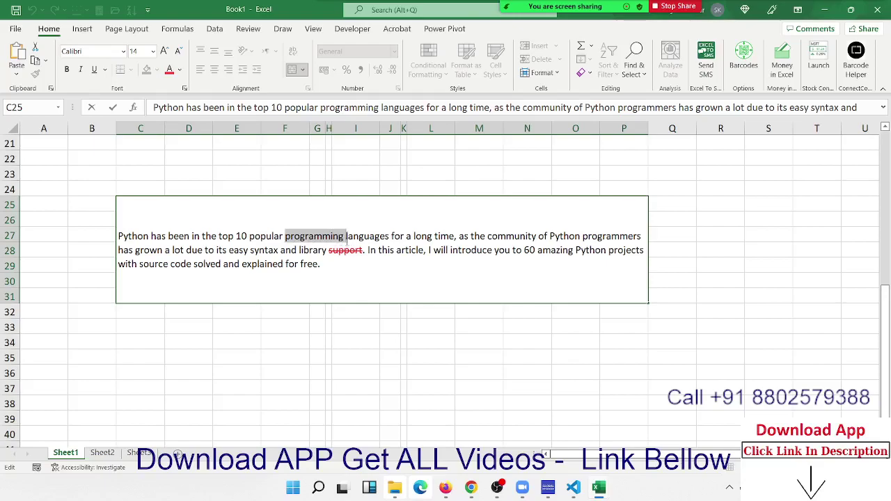
{"action": "left_click", "coordinate": [355, 324]}
{"action": "left_click", "coordinate": [299, 211]}
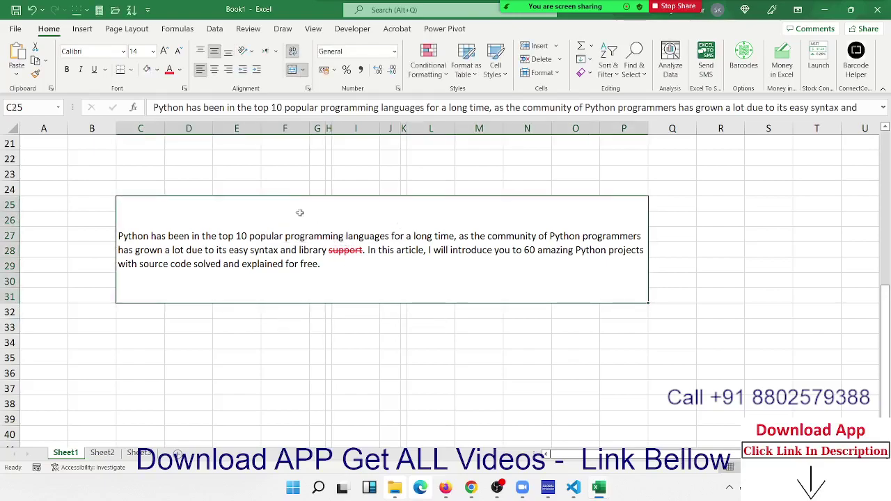
{"action": "left_click", "coordinate": [169, 69]}
{"action": "left_click", "coordinate": [396, 342]}
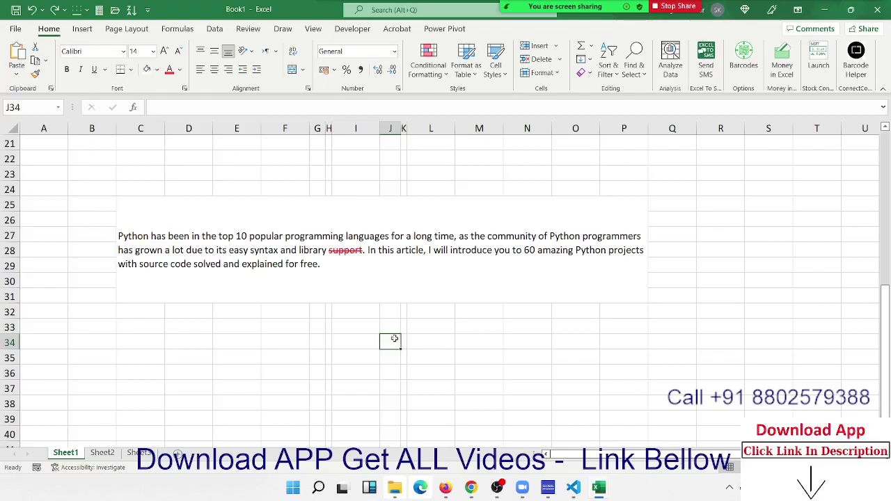
Step: Highlight 'programming languages', set its font colour to Light Green, and commit
{"action": "double_click", "coordinate": [301, 236]}
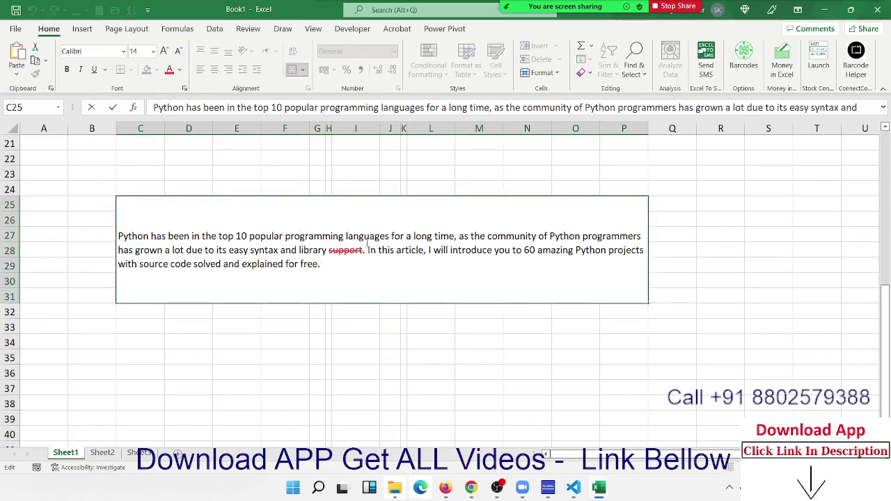
{"action": "left_click", "coordinate": [350, 322]}
{"action": "double_click", "coordinate": [304, 250]}
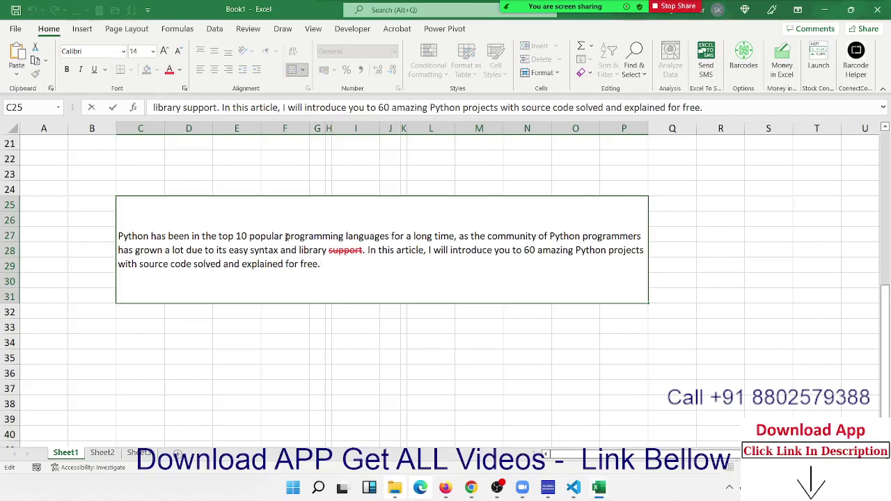
{"action": "left_click_drag", "start_coordinate": [285, 236], "coordinate": [389, 236]}
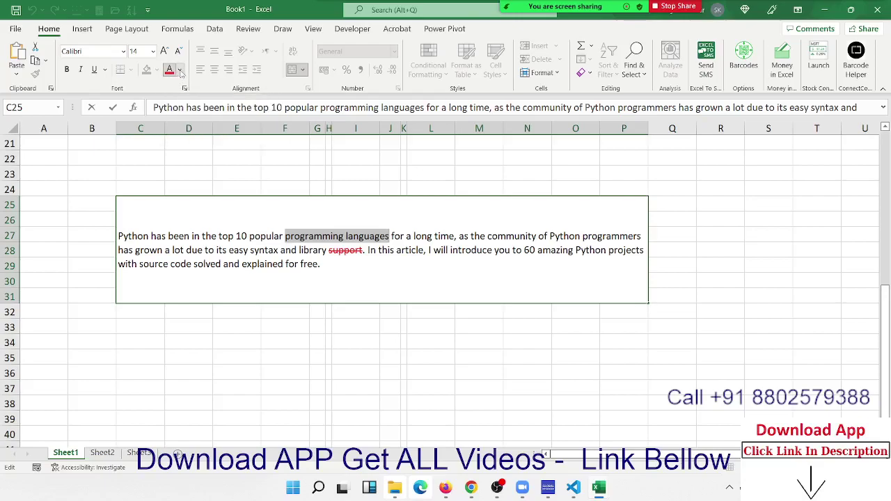
{"action": "left_click", "coordinate": [179, 72]}
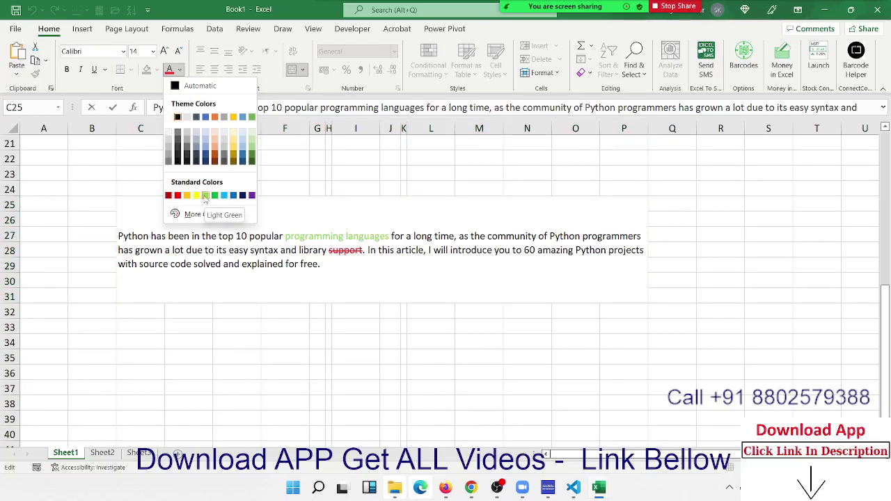
{"action": "left_click", "coordinate": [205, 196]}
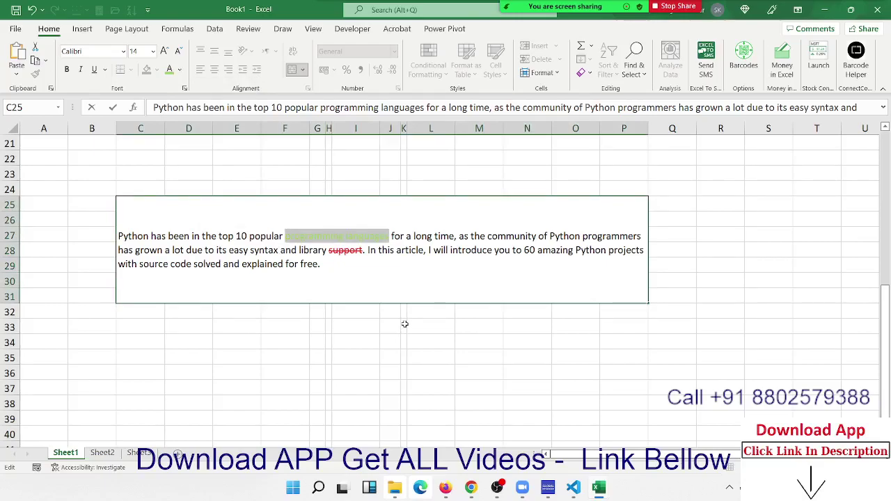
{"action": "key", "text": "Return"}
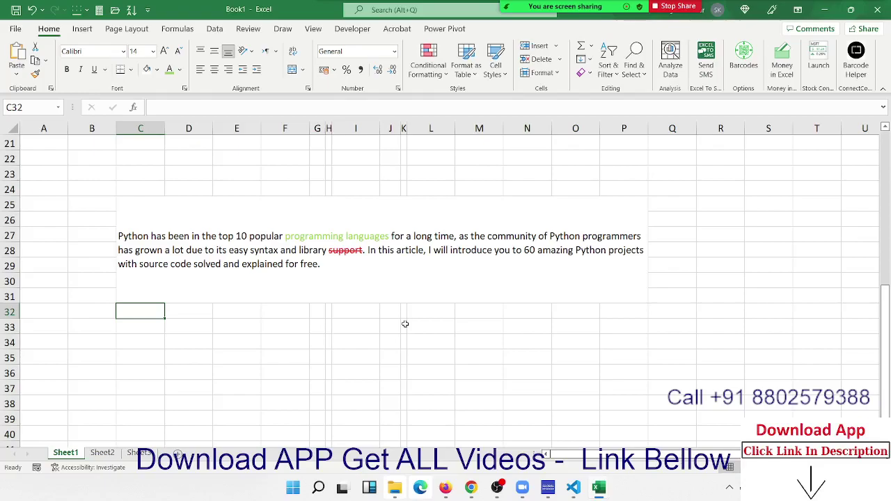
Step: Check the meeting participants list and scroll down to the empty rows below the paragraph
{"action": "left_click", "coordinate": [362, 277]}
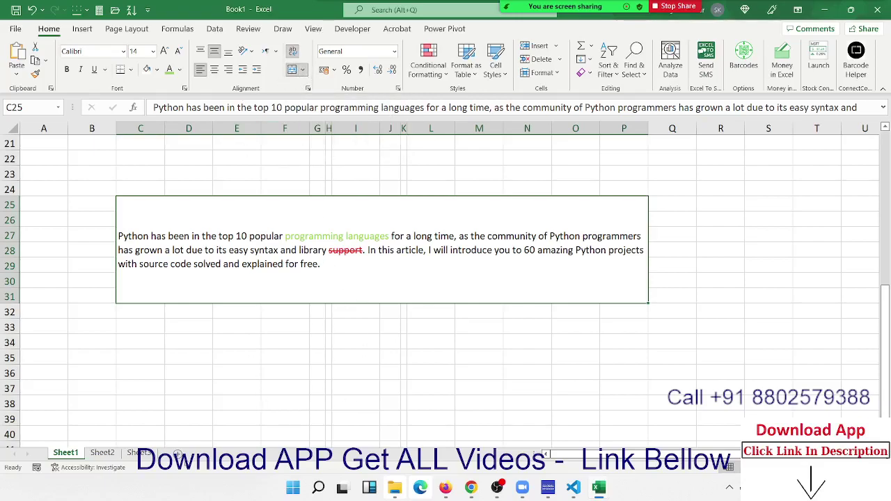
{"action": "left_click", "coordinate": [175, 357]}
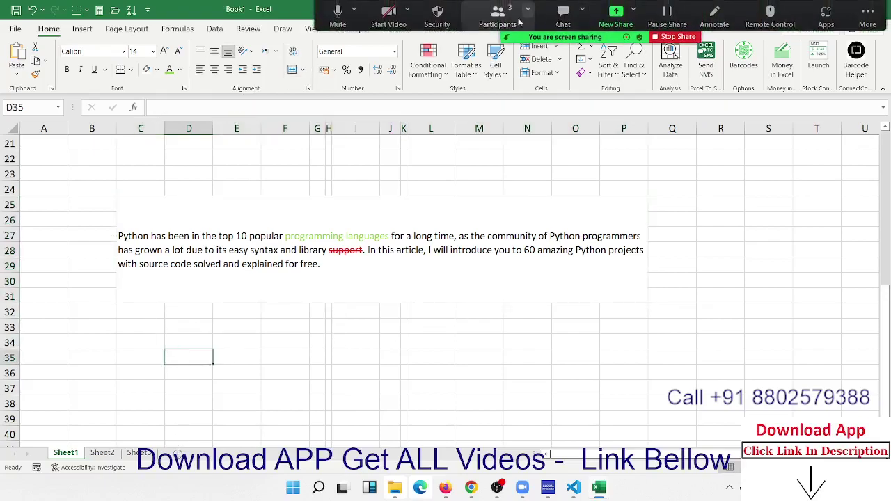
{"action": "left_click", "coordinate": [497, 18]}
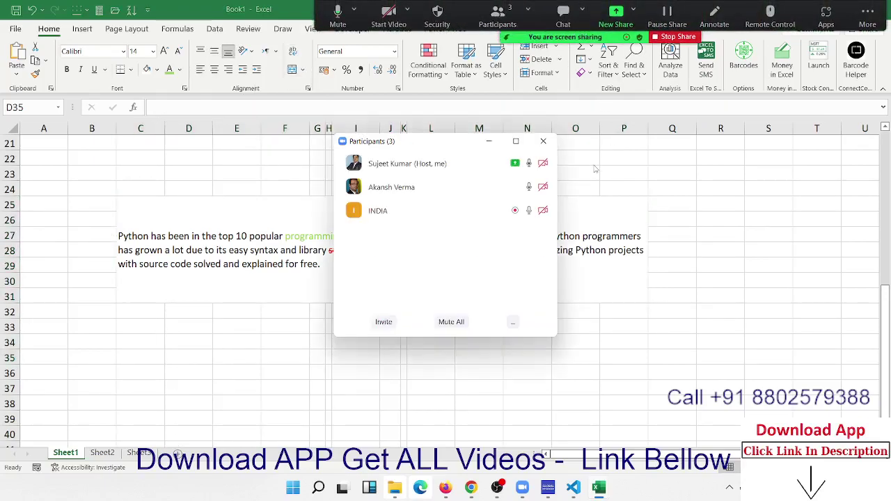
{"action": "left_click", "coordinate": [543, 141]}
{"action": "scroll", "coordinate": [265, 319], "scroll_direction": "down", "scroll_amount": 3}
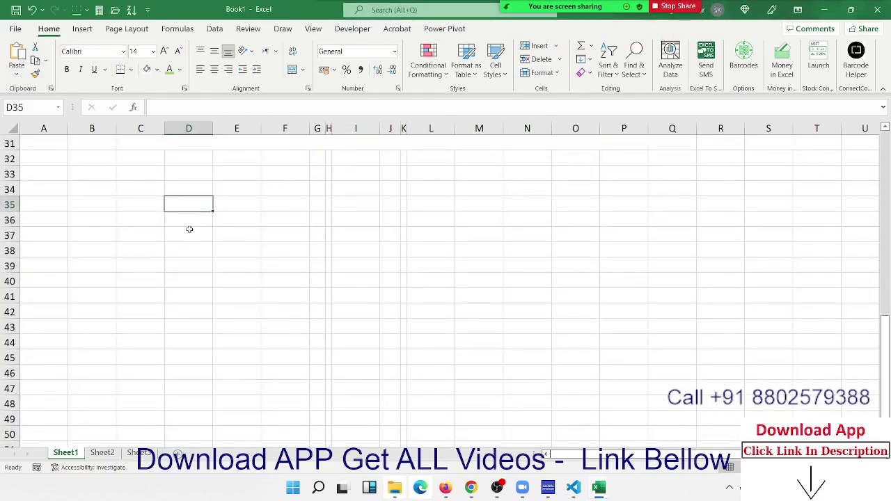
Step: Enter 85, 36, 52, 36, 63, 32, 36, 36, 36 down C34:C42 and narrow column C
{"action": "left_click", "coordinate": [136, 185]}
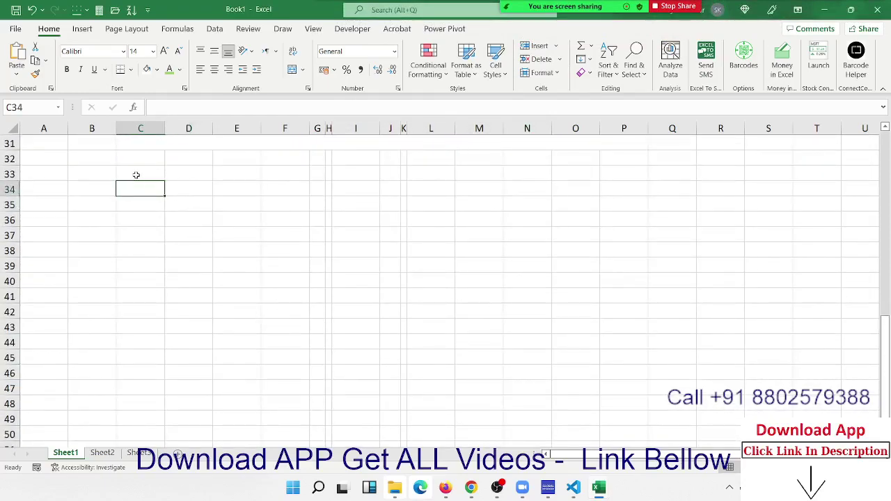
{"action": "type", "text": "85"}
{"action": "key", "text": "Return"}
{"action": "type", "text": "36"}
{"action": "key", "text": "Return"}
{"action": "type", "text": "5"}
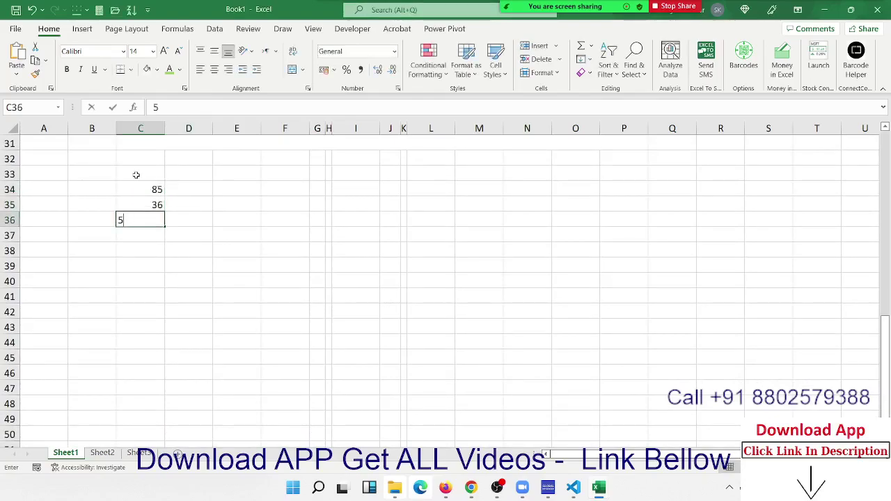
{"action": "type", "text": "2"}
{"action": "key", "text": "Return"}
{"action": "type", "text": "36"}
{"action": "key", "text": "Return"}
{"action": "type", "text": "63"}
{"action": "key", "text": "Return"}
{"action": "type", "text": "3"}
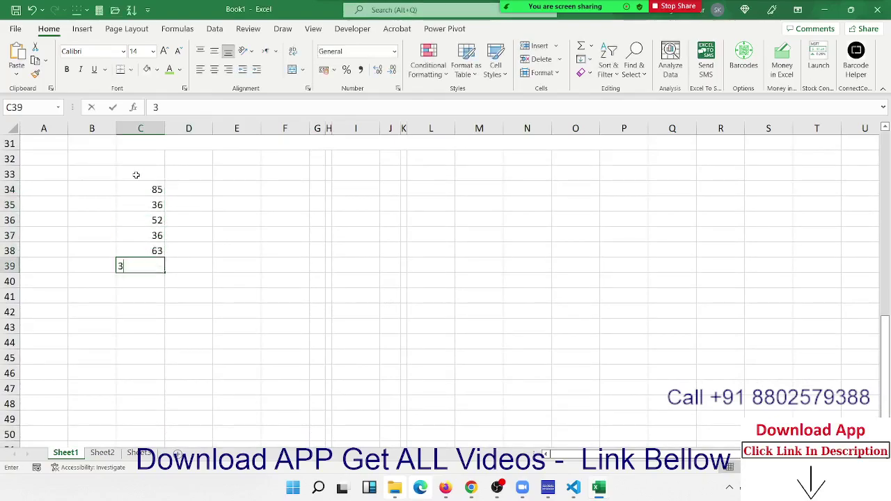
{"action": "type", "text": "2"}
{"action": "key", "text": "Return"}
{"action": "type", "text": "36"}
{"action": "key", "text": "Return"}
{"action": "type", "text": "36"}
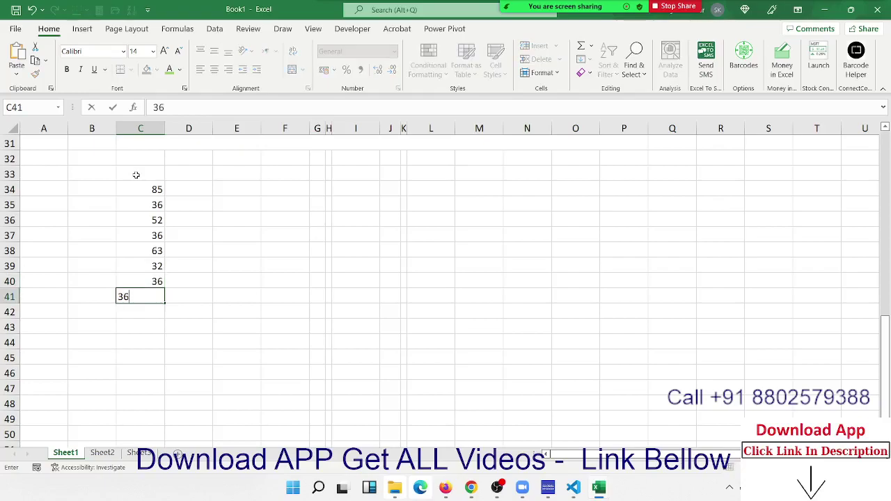
{"action": "key", "text": "Return"}
{"action": "type", "text": "36"}
{"action": "key", "text": "Return"}
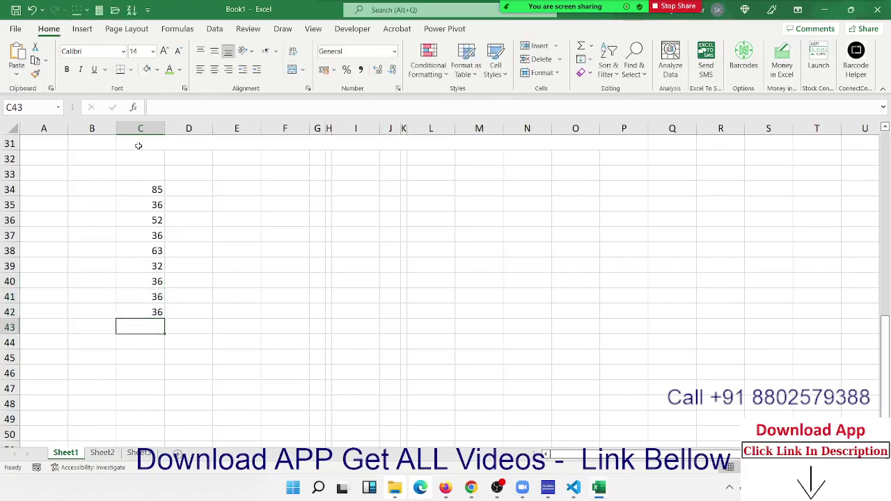
{"action": "left_click_drag", "start_coordinate": [164, 129], "coordinate": [142, 130]}
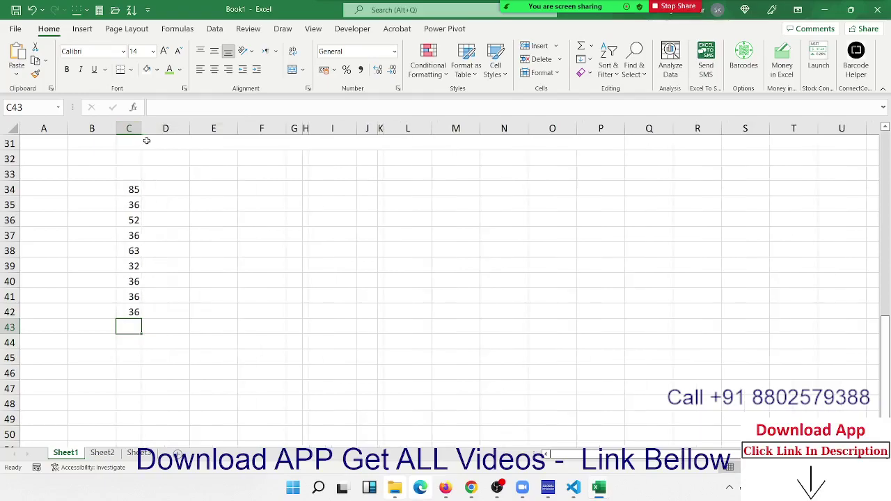
{"action": "left_click", "coordinate": [118, 202]}
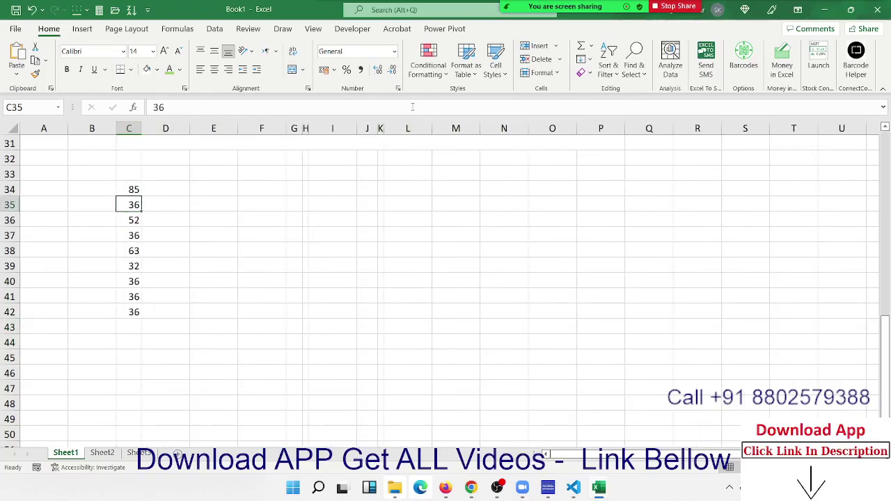
{"action": "key", "text": "ctrl+1"}
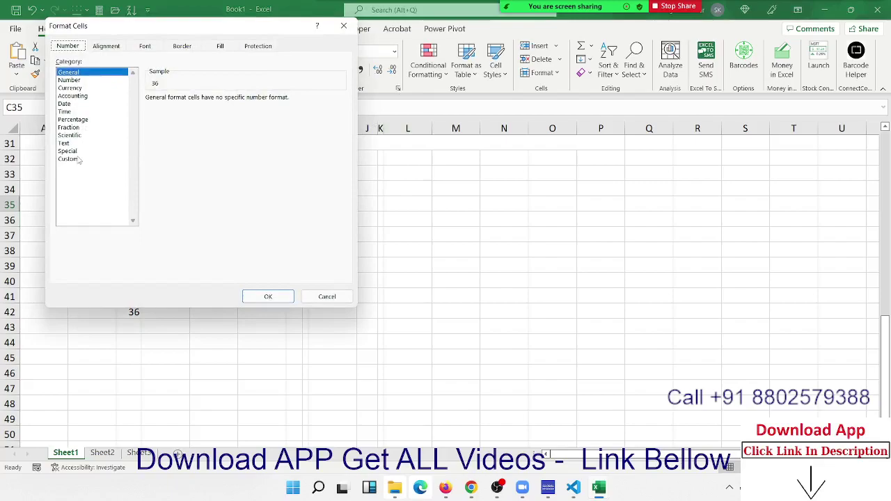
{"action": "left_click", "coordinate": [152, 46]}
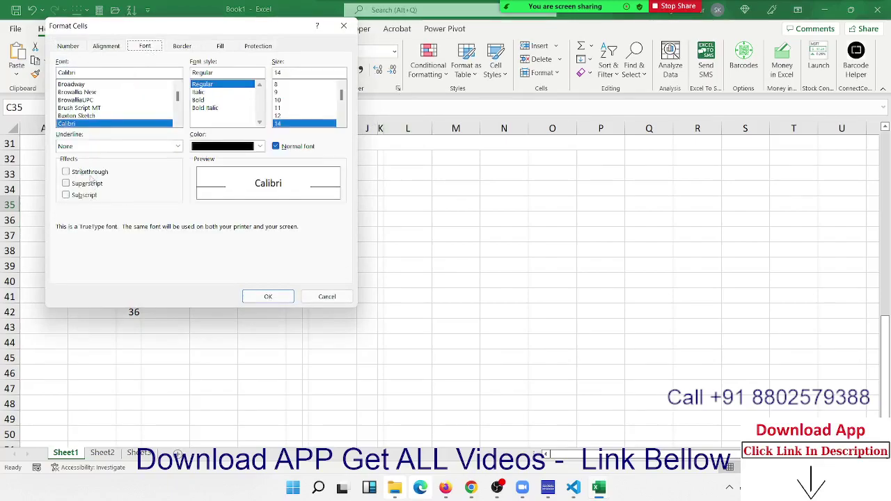
{"action": "left_click", "coordinate": [89, 172]}
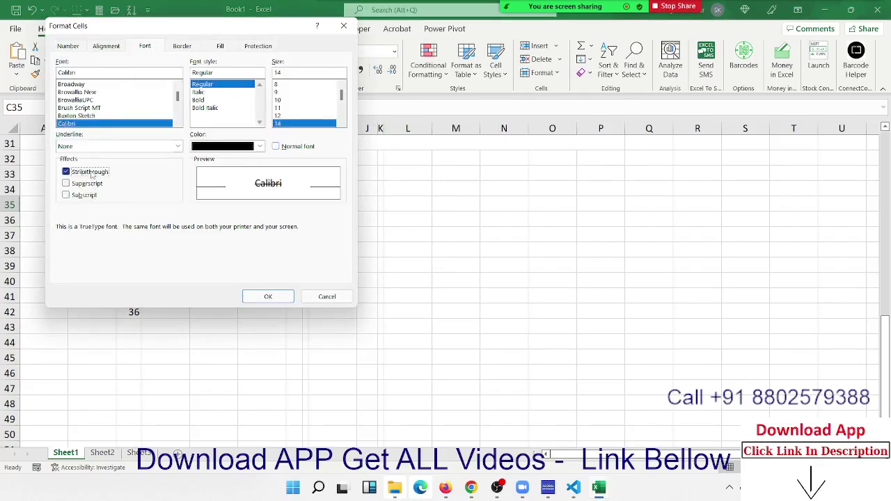
{"action": "left_click", "coordinate": [268, 296]}
{"action": "left_click", "coordinate": [254, 278]}
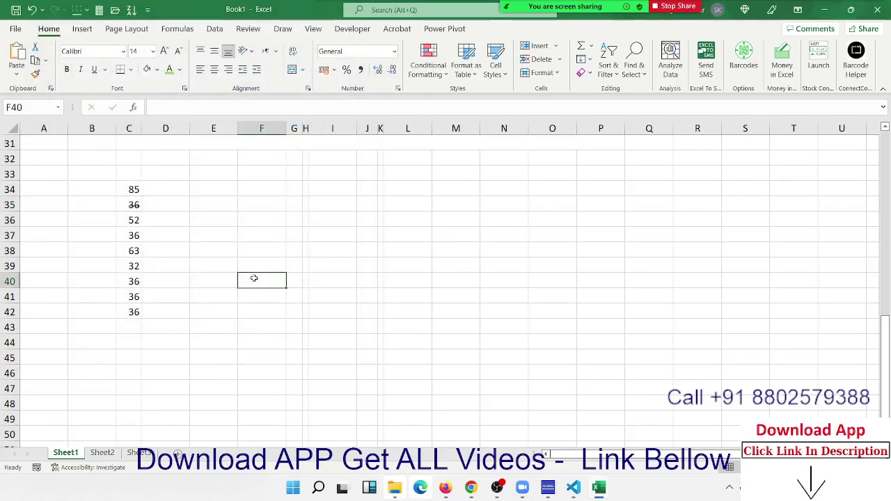
{"action": "key", "text": "ctrl+z"}
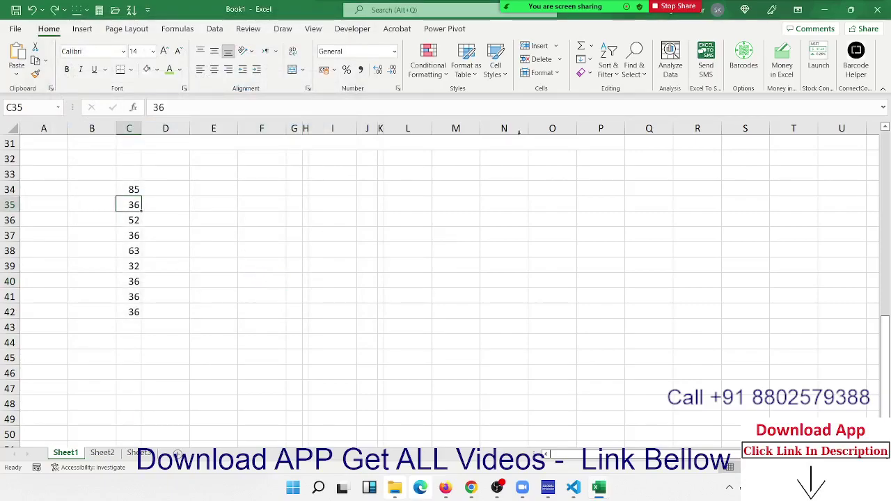
{"action": "left_click", "coordinate": [710, 18]}
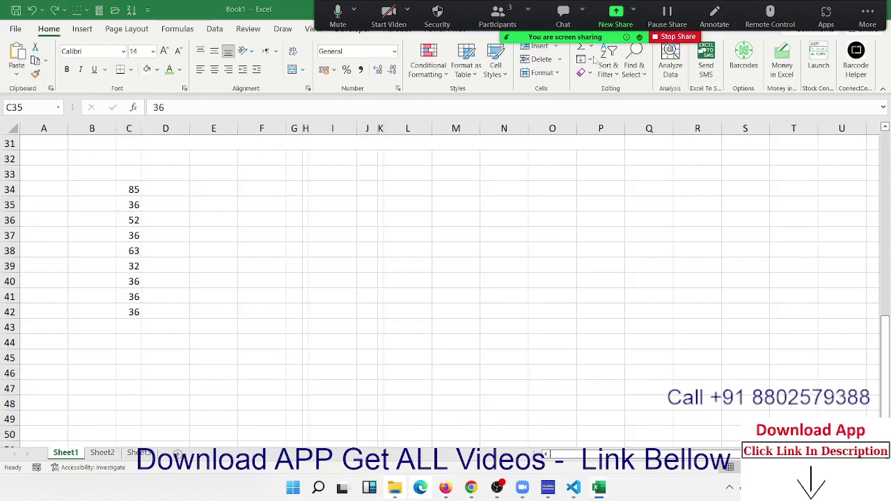
{"action": "mouse_move", "coordinate": [115, 179]}
{"action": "left_mouse_down"}
{"action": "mouse_move", "coordinate": [142, 191]}
{"action": "mouse_move", "coordinate": [121, 194]}
{"action": "left_mouse_up"}
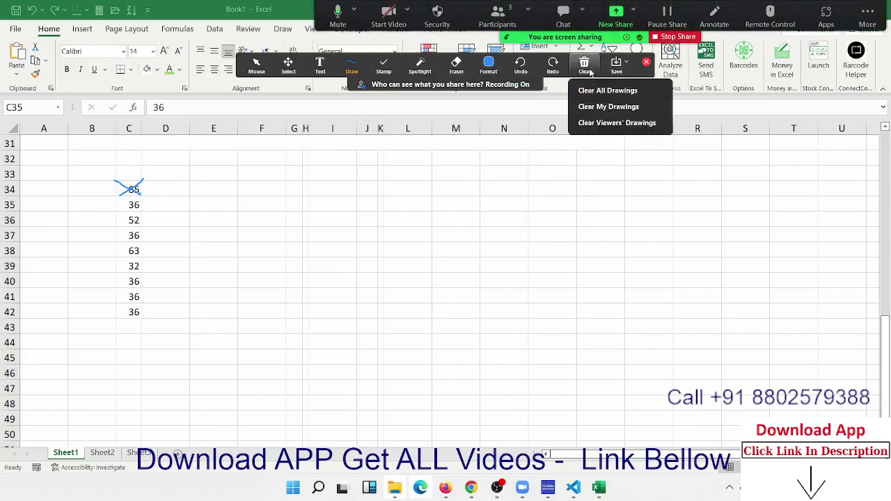
{"action": "mouse_move", "coordinate": [584, 66]}
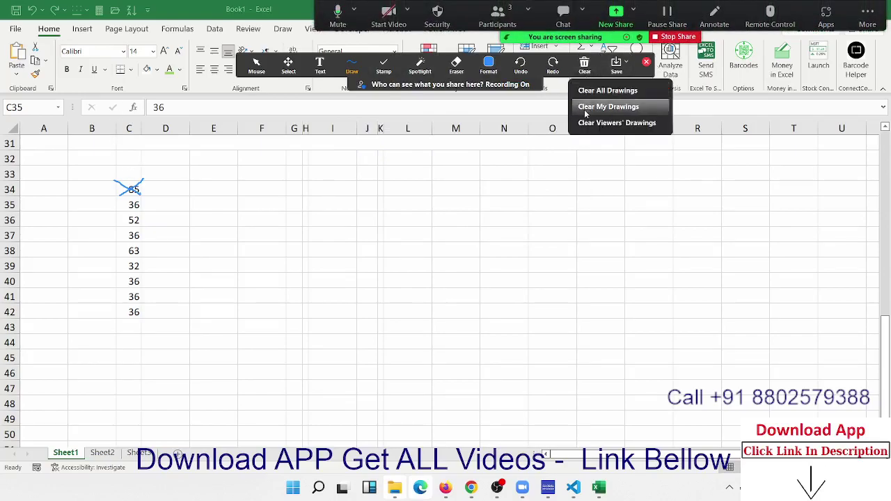
{"action": "left_click", "coordinate": [585, 108]}
{"action": "left_click", "coordinate": [647, 62]}
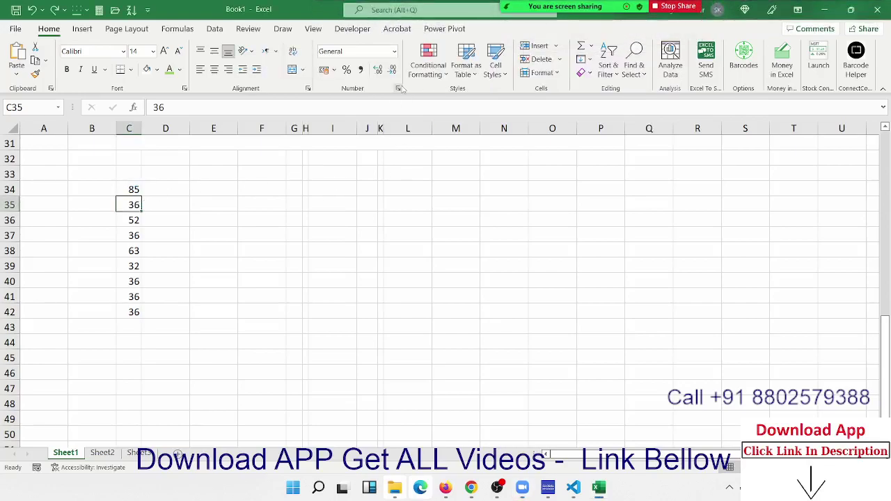
Step: Open Format Cells > Border for C35 and choose red with a thick solid line
{"action": "right_click", "coordinate": [132, 204]}
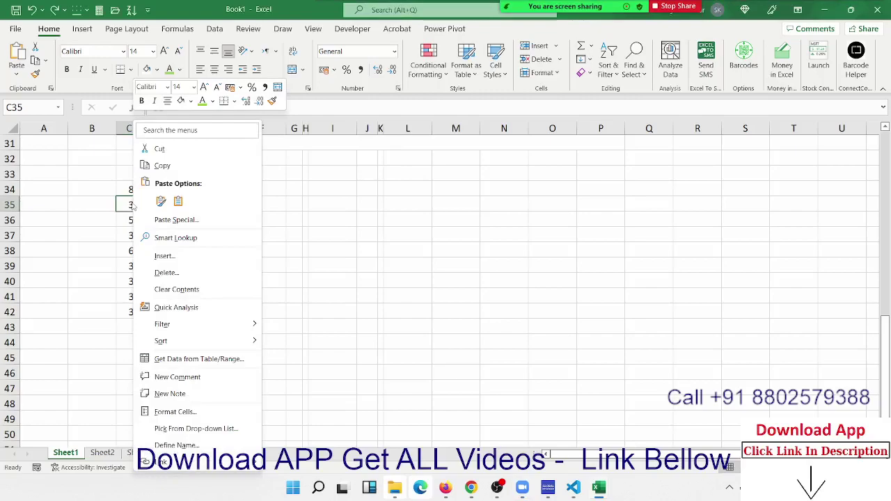
{"action": "left_click", "coordinate": [177, 414]}
{"action": "left_click_drag", "start_coordinate": [182, 186], "coordinate": [526, 144]}
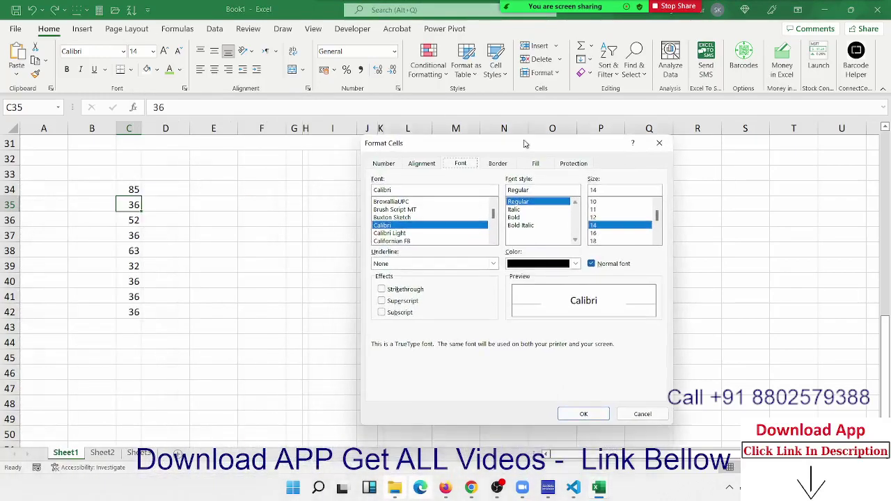
{"action": "left_click", "coordinate": [498, 163]}
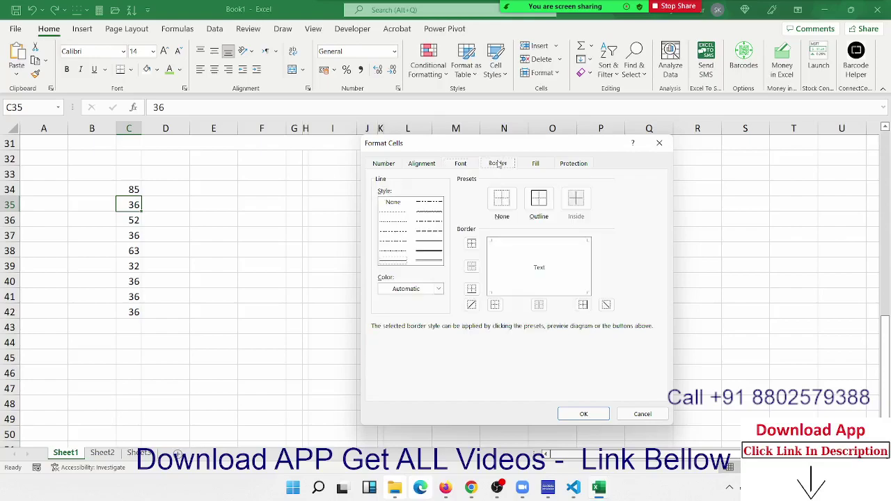
{"action": "left_click", "coordinate": [439, 288]}
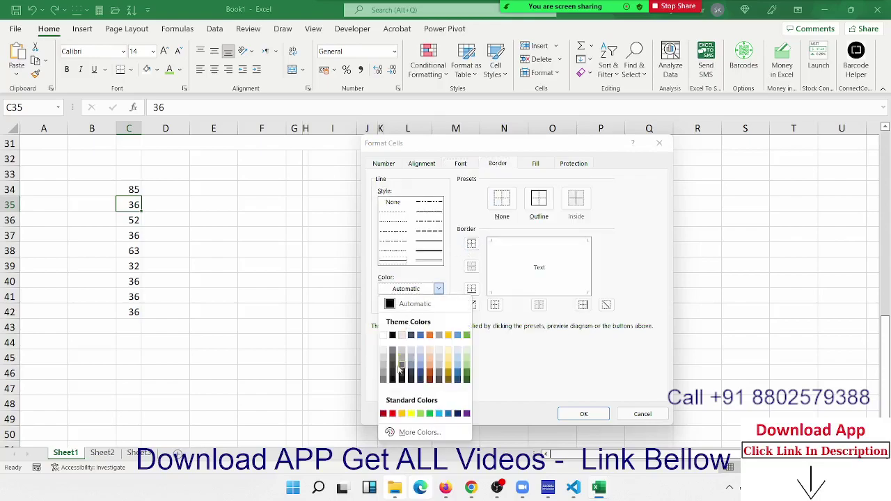
{"action": "key", "text": "Escape"}
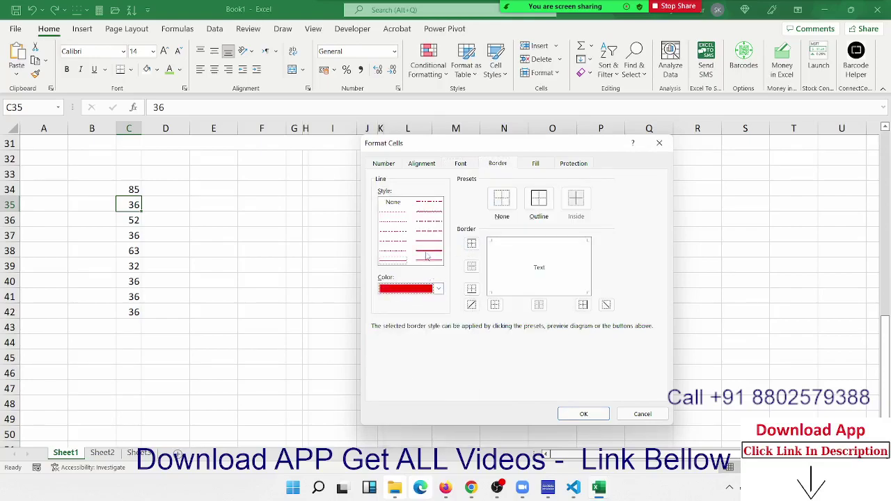
{"action": "left_click", "coordinate": [429, 252]}
Step: Add both diagonal borders to C35 and apply them to form a red X
{"action": "left_click", "coordinate": [473, 308]}
{"action": "left_click", "coordinate": [607, 308]}
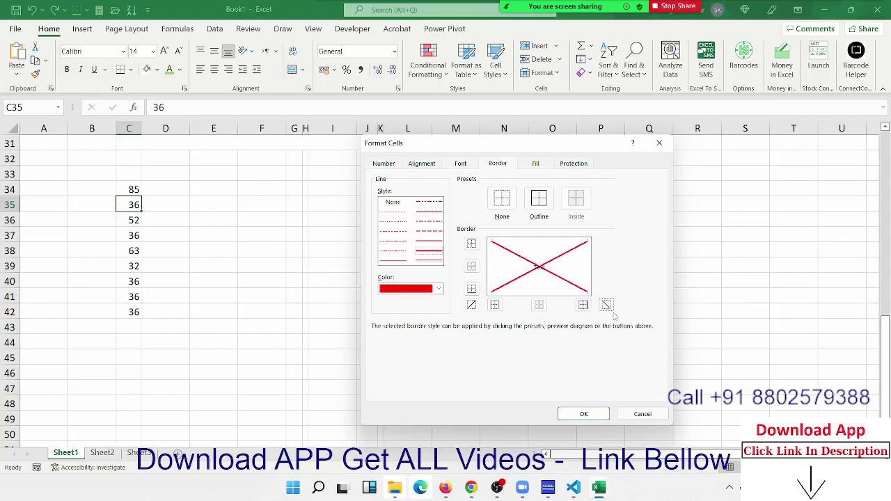
{"action": "left_click", "coordinate": [476, 310]}
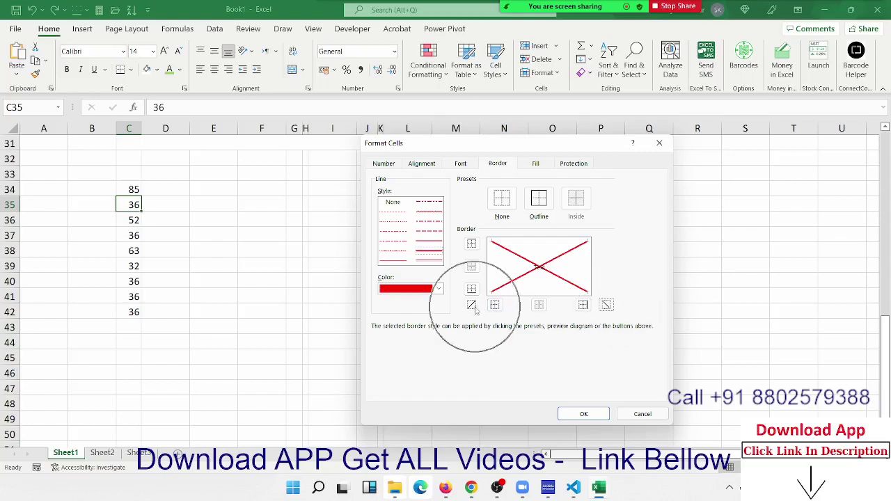
{"action": "left_click", "coordinate": [607, 306]}
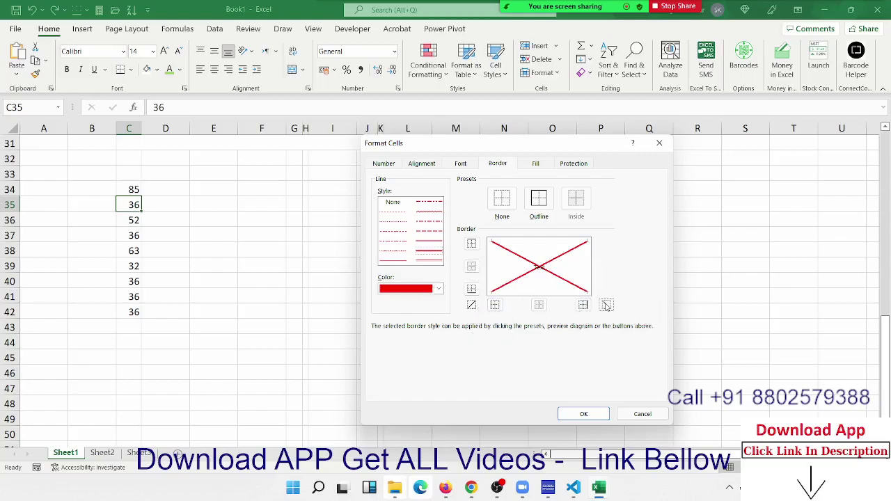
{"action": "left_click", "coordinate": [585, 415]}
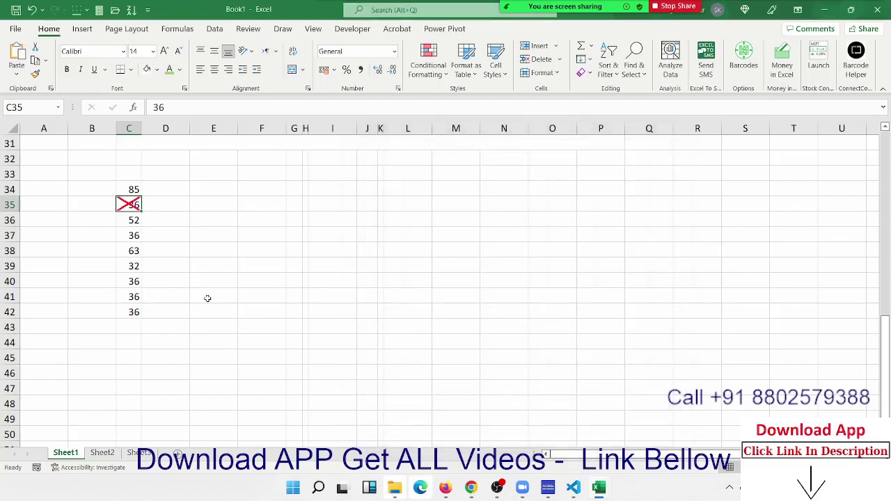
{"action": "left_click", "coordinate": [207, 298]}
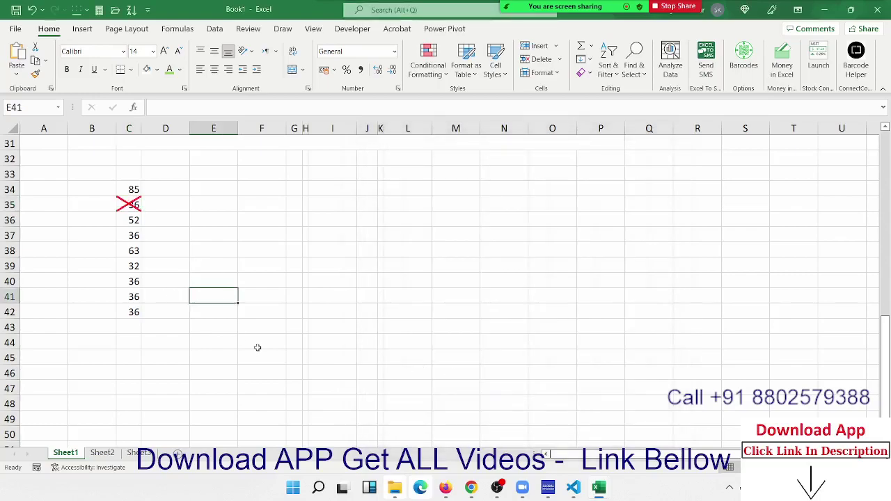
Step: Repeat the red cross border on C38 and C41 with F4
{"action": "left_click", "coordinate": [135, 253]}
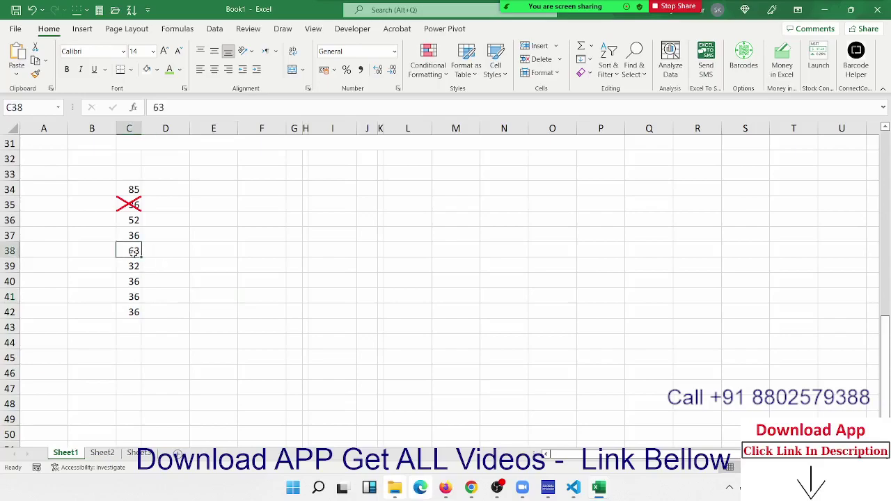
{"action": "key", "text": "F4"}
{"action": "left_click", "coordinate": [126, 298]}
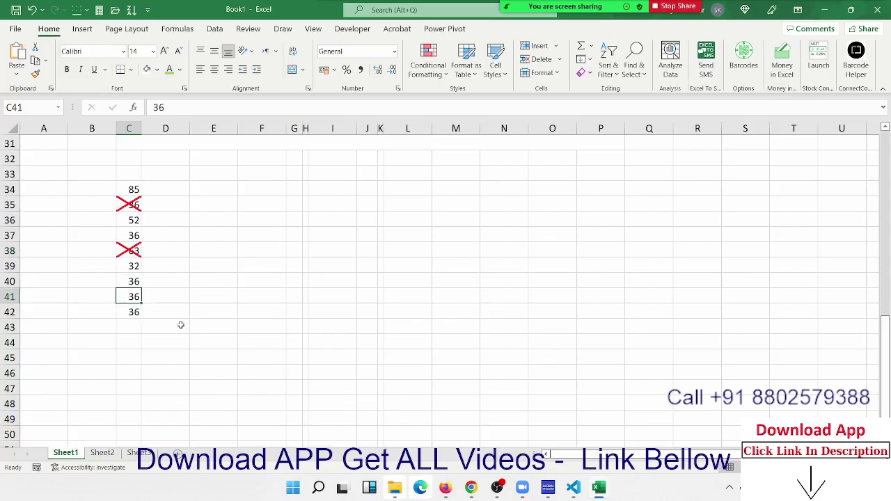
{"action": "key", "text": "F4"}
Step: Open Format Cells for cell C40
{"action": "left_click", "coordinate": [124, 279]}
{"action": "right_click", "coordinate": [125, 278]}
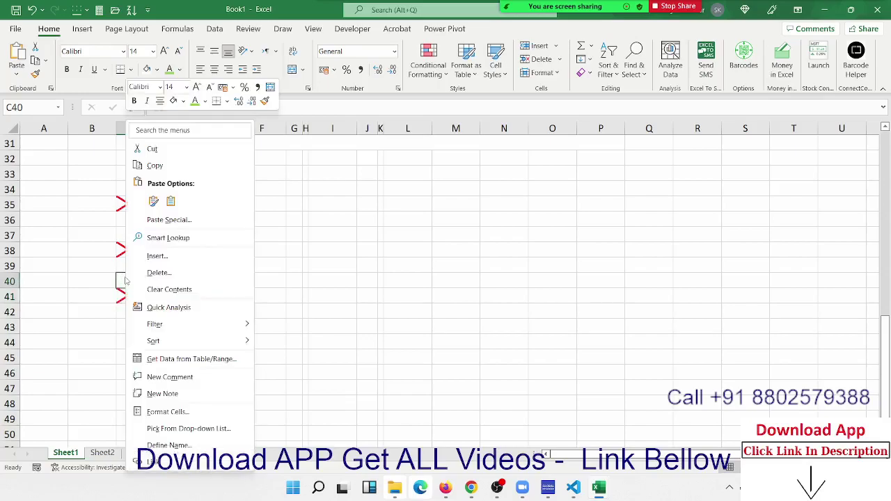
{"action": "left_click", "coordinate": [167, 412]}
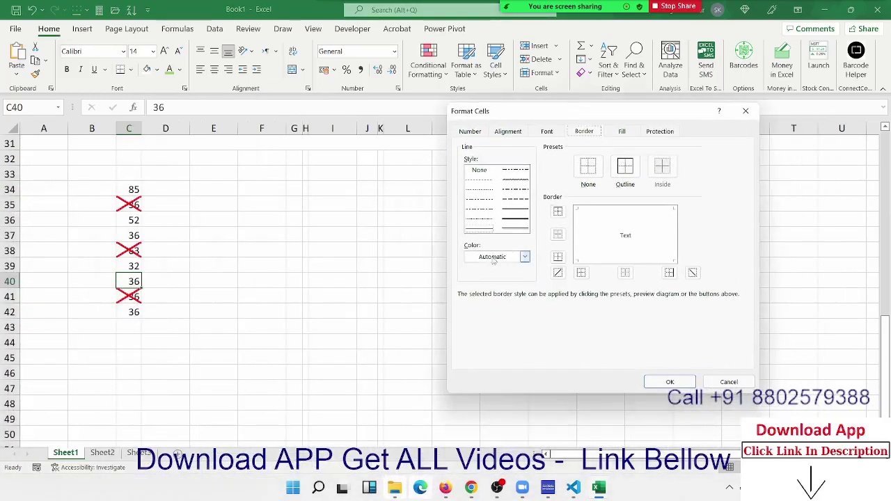
Step: Give C40 a light green left edge and rising diagonal border
{"action": "left_click", "coordinate": [494, 257]}
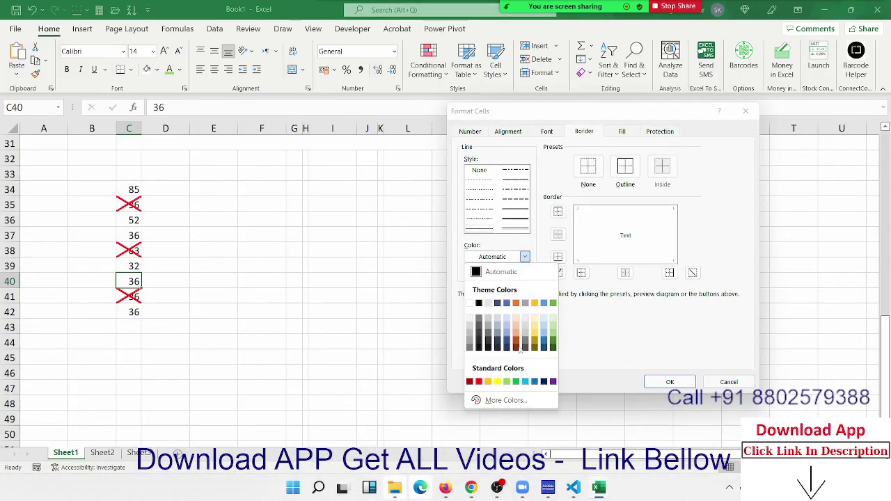
{"action": "left_click", "coordinate": [507, 382]}
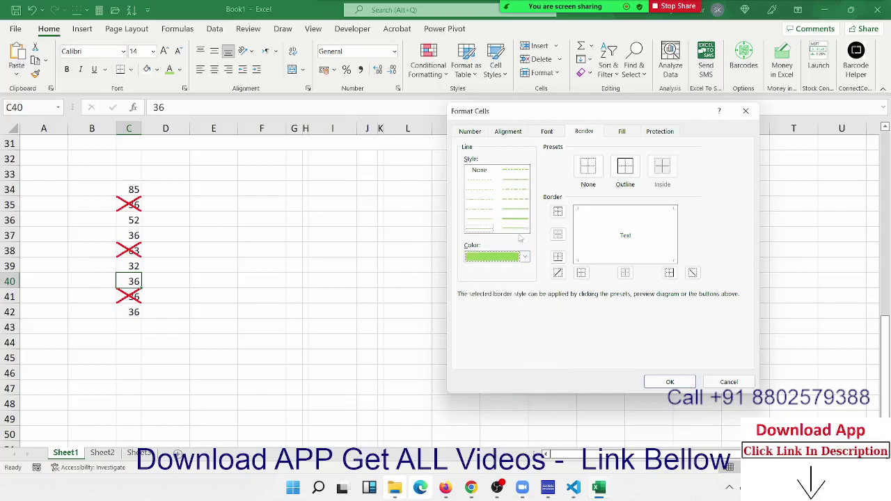
{"action": "left_click", "coordinate": [582, 274]}
{"action": "left_click", "coordinate": [557, 273]}
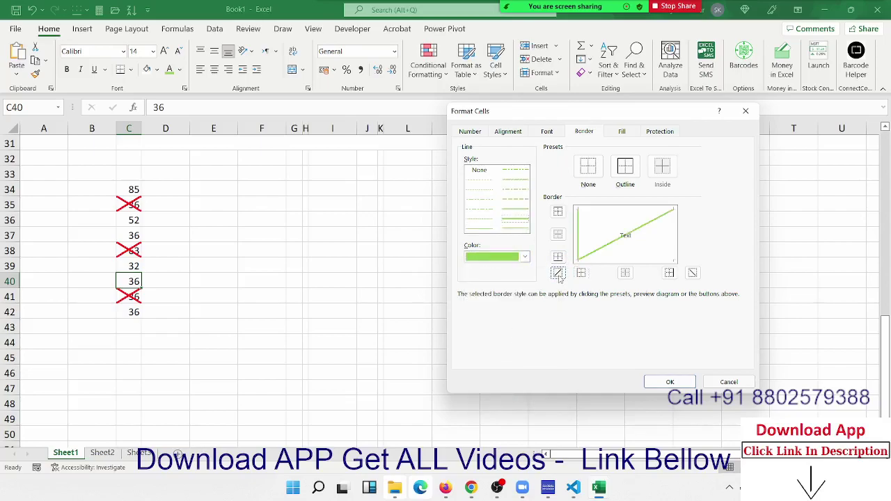
{"action": "left_click", "coordinate": [670, 382]}
{"action": "left_click", "coordinate": [382, 332]}
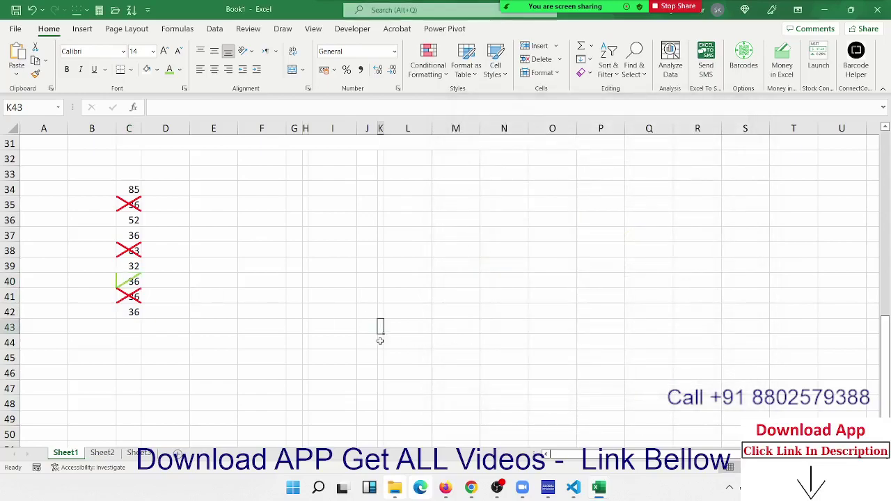
Step: Repeat the green tick border on C36 with F4, then select C34:C42
{"action": "left_click", "coordinate": [134, 221]}
{"action": "key", "text": "F4"}
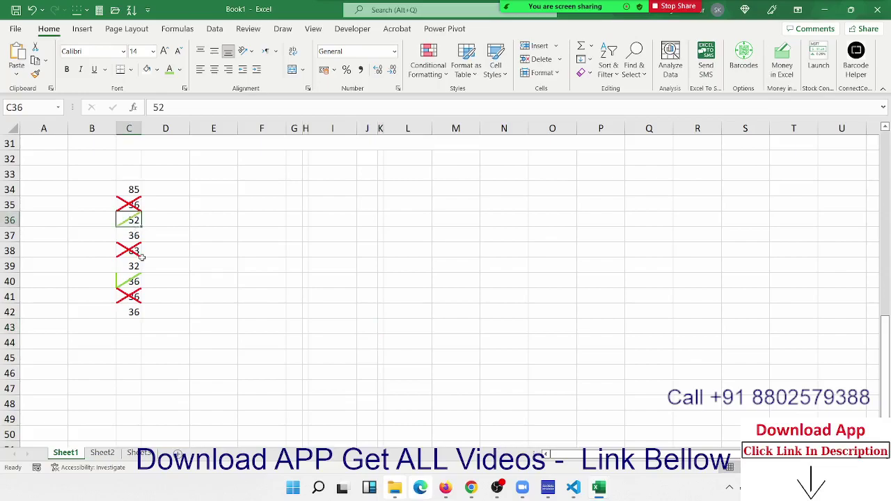
{"action": "left_click", "coordinate": [200, 271]}
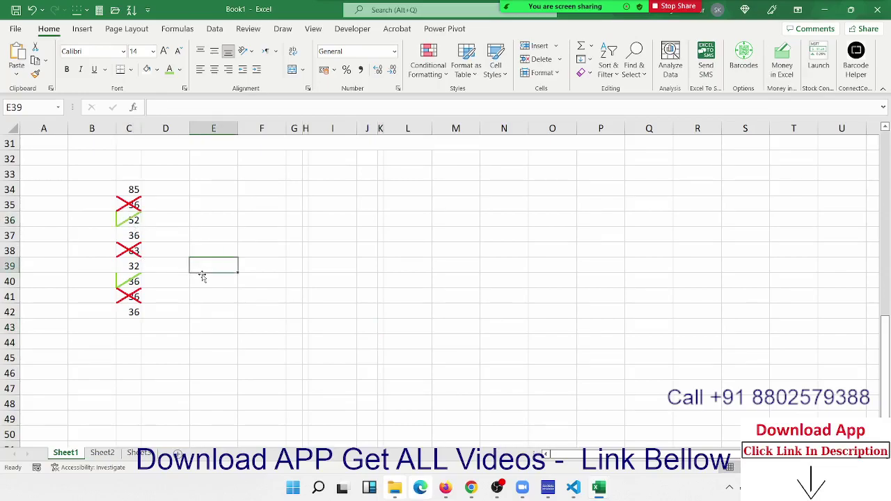
{"action": "left_click_drag", "start_coordinate": [122, 306], "coordinate": [123, 190]}
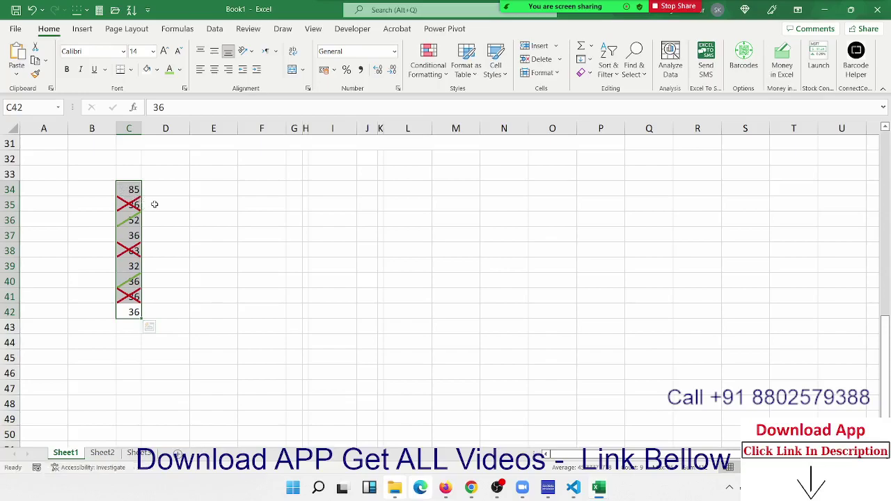
Step: Click D35, D36 and C34, then select the column D cells beside the numbers
{"action": "left_click", "coordinate": [155, 204]}
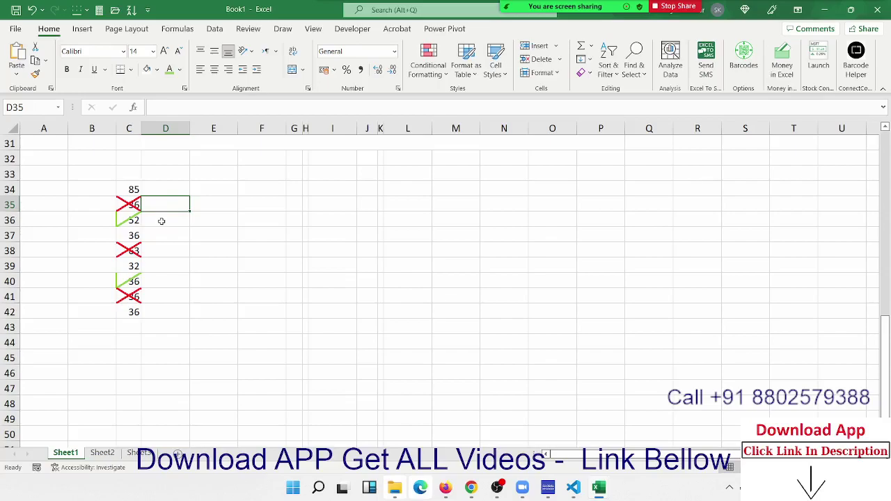
{"action": "left_click", "coordinate": [161, 221]}
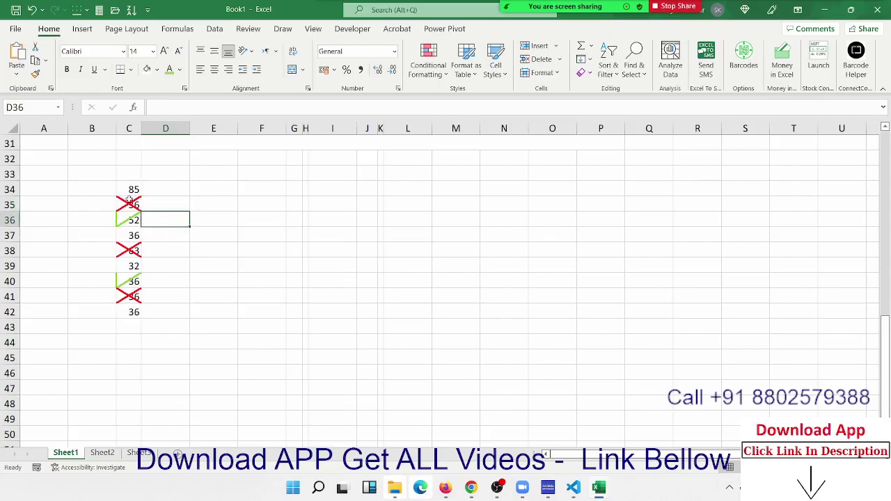
{"action": "left_click", "coordinate": [129, 190]}
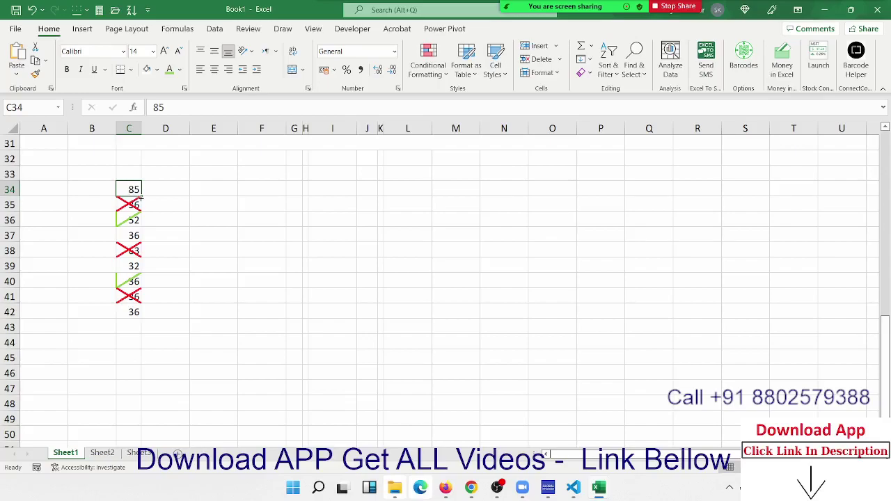
{"action": "left_click_drag", "start_coordinate": [157, 193], "coordinate": [144, 304]}
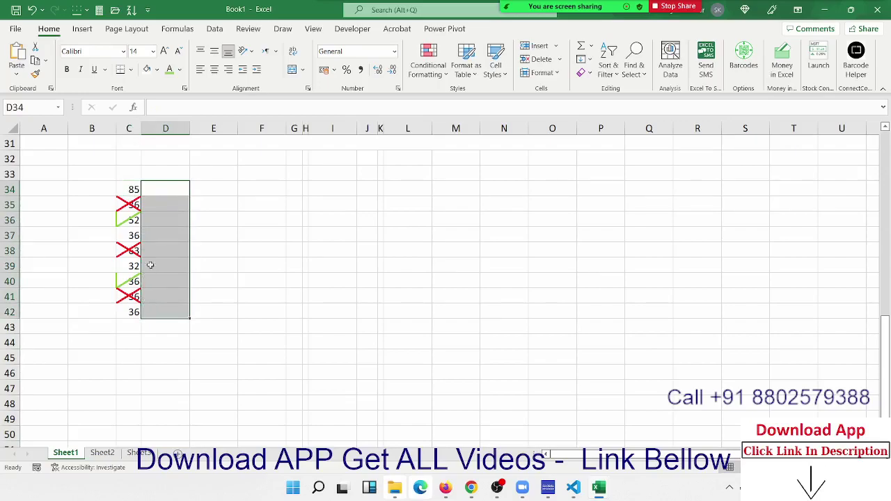
Step: Enter P in D34 and O in D35, then select D34:D42
{"action": "left_click", "coordinate": [157, 191]}
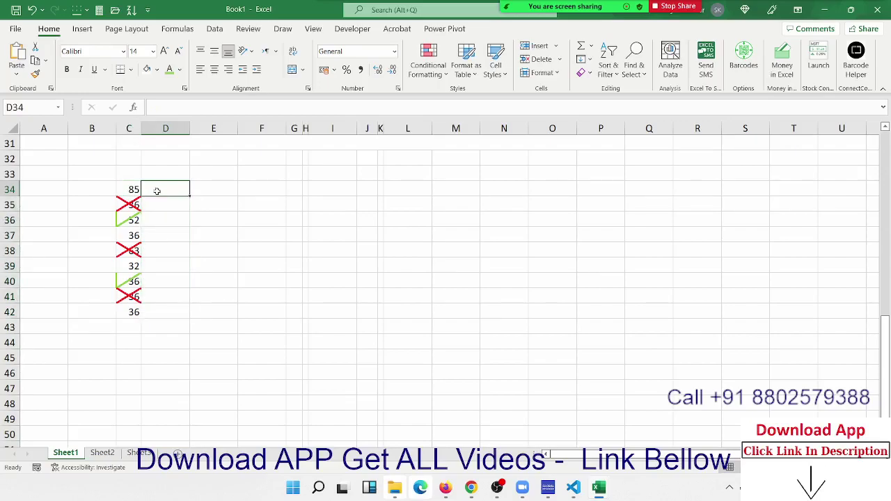
{"action": "type", "text": "P"}
{"action": "key", "text": "Return"}
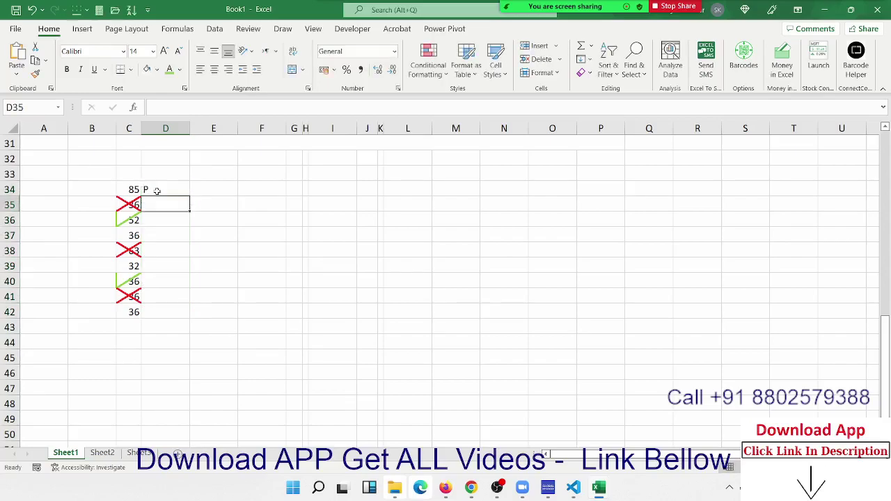
{"action": "type", "text": "O"}
{"action": "key", "text": "Return"}
{"action": "key", "text": "Up"}
{"action": "key", "text": "Up"}
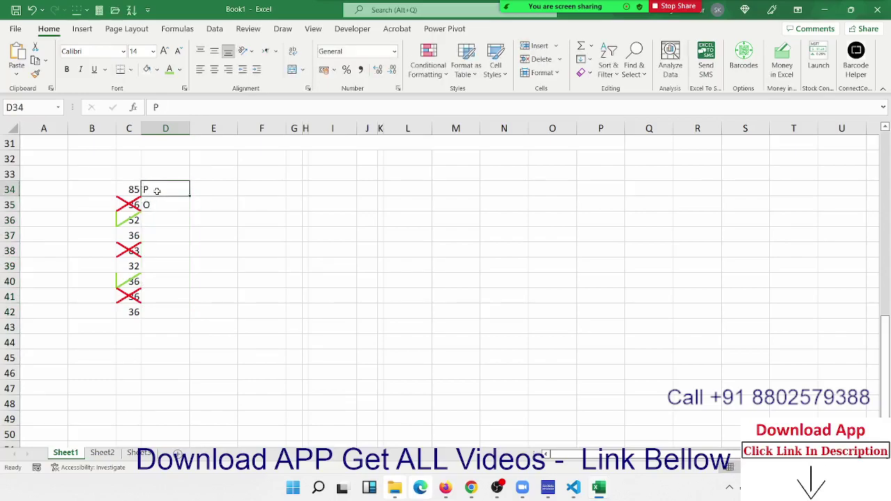
{"action": "key", "text": "Down"}
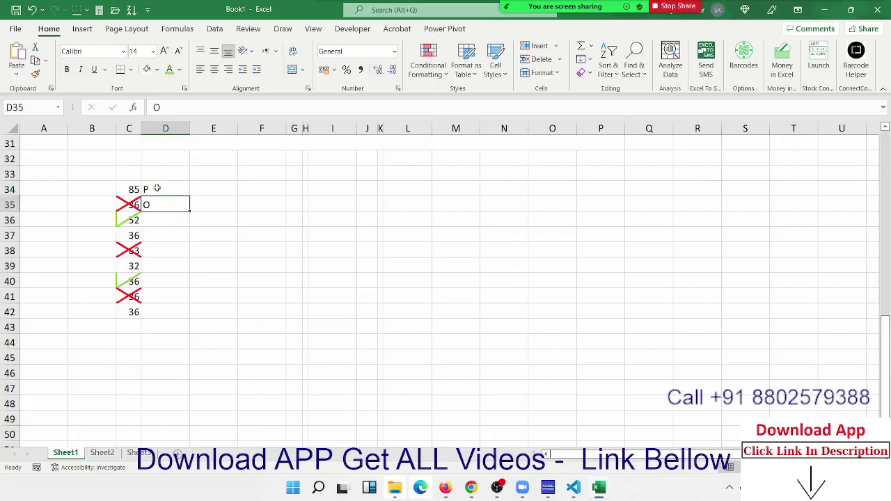
{"action": "left_click_drag", "start_coordinate": [156, 191], "coordinate": [150, 309]}
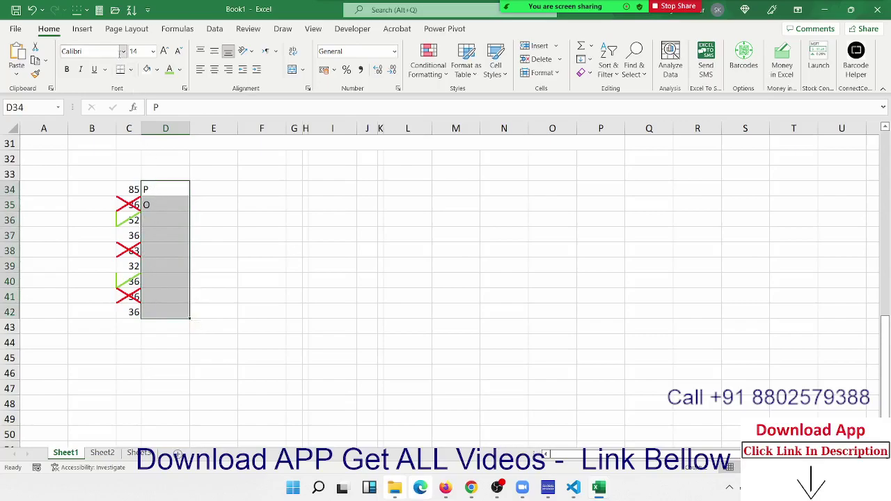
Step: Apply the Wingdings 2 font to D34:D42 from the Home tab font list
{"action": "left_click", "coordinate": [123, 51]}
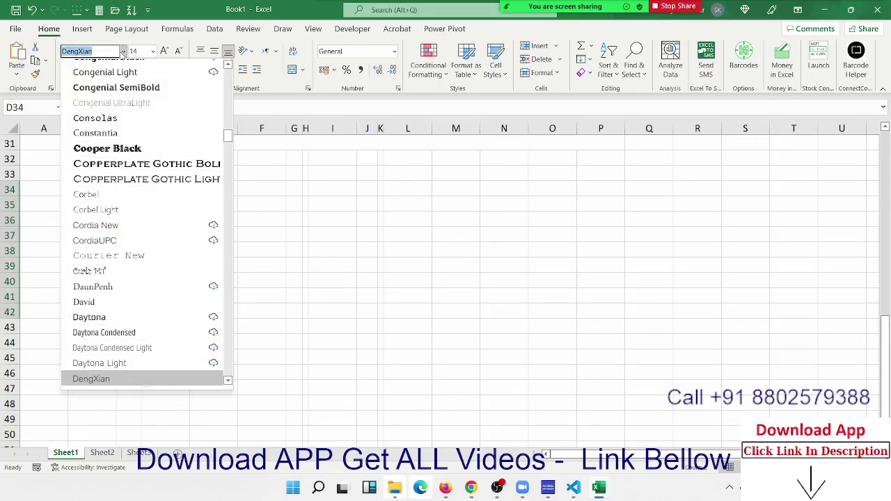
{"action": "left_click", "coordinate": [122, 53]}
{"action": "left_click", "coordinate": [123, 53]}
{"action": "left_click", "coordinate": [123, 53]}
{"action": "left_click", "coordinate": [124, 50]}
{"action": "scroll", "coordinate": [221, 287], "scroll_direction": "down", "scroll_amount": 5}
{"action": "scroll", "coordinate": [222, 207], "scroll_direction": "down", "scroll_amount": 8}
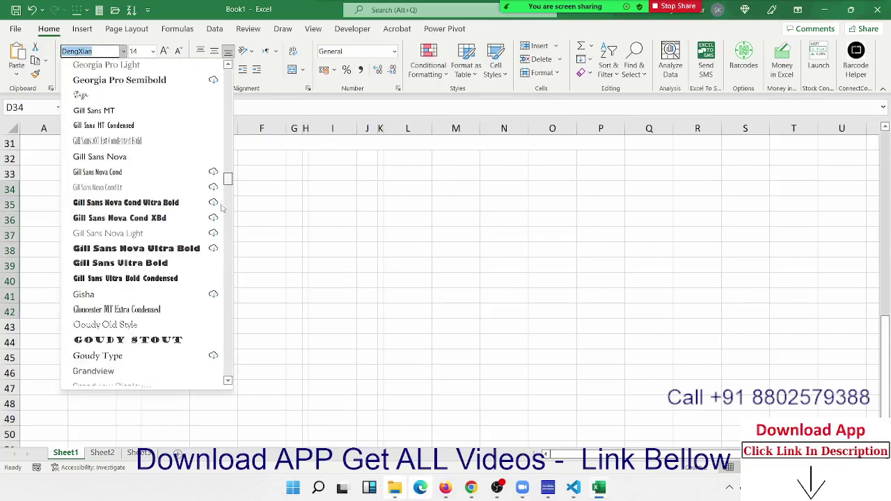
{"action": "scroll", "coordinate": [220, 236], "scroll_direction": "down", "scroll_amount": 10}
{"action": "scroll", "coordinate": [220, 271], "scroll_direction": "down", "scroll_amount": 10}
{"action": "scroll", "coordinate": [217, 306], "scroll_direction": "down", "scroll_amount": 10}
{"action": "scroll", "coordinate": [214, 348], "scroll_direction": "down", "scroll_amount": 10}
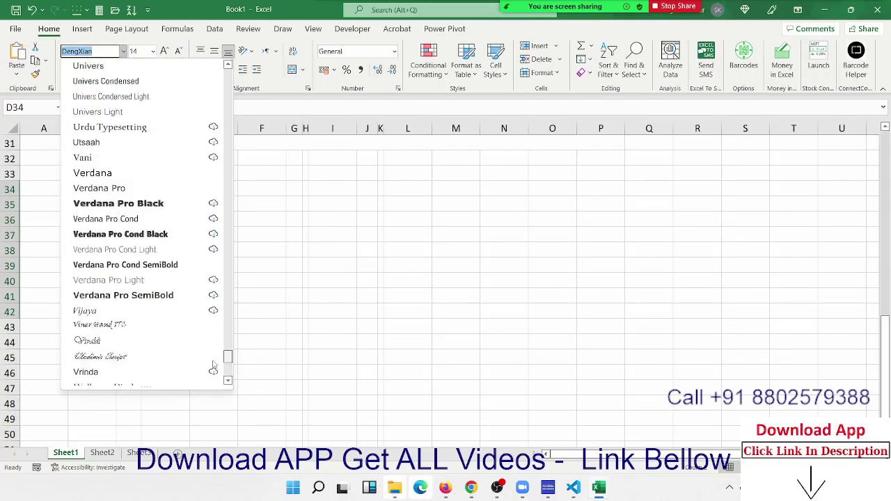
{"action": "scroll", "coordinate": [214, 364], "scroll_direction": "down", "scroll_amount": 5}
{"action": "scroll", "coordinate": [223, 364], "scroll_direction": "down", "scroll_amount": 1}
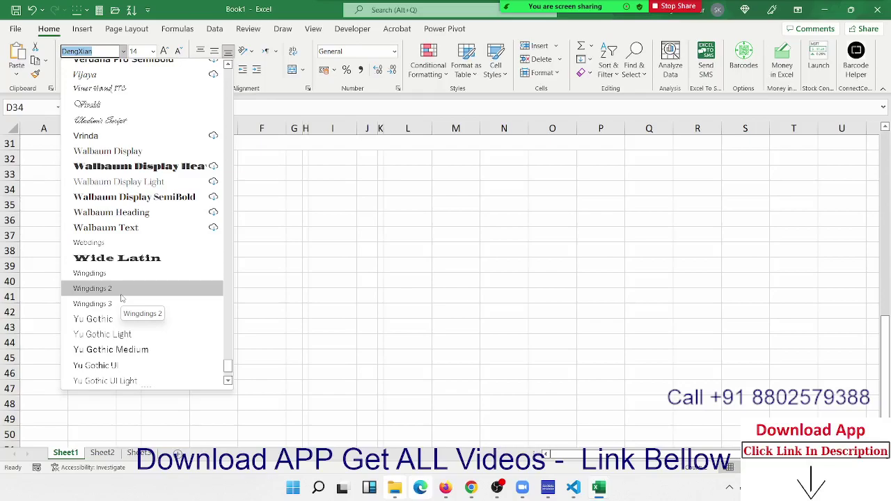
{"action": "left_click", "coordinate": [122, 293]}
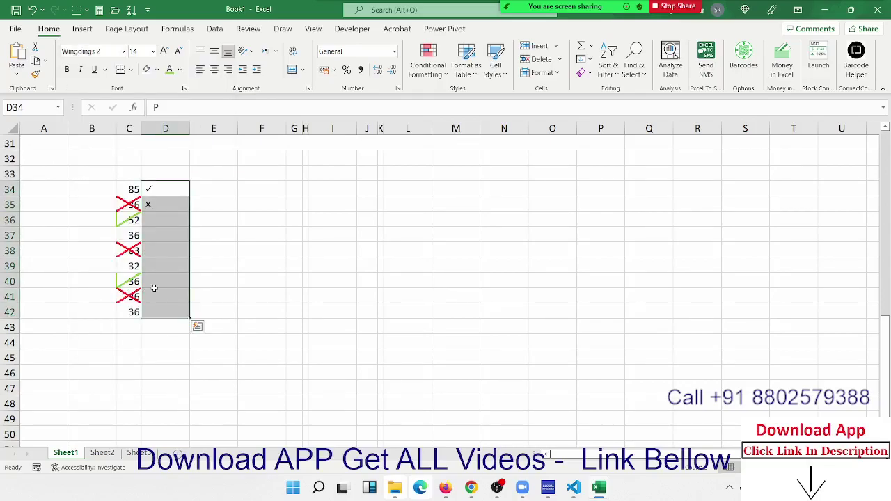
Step: Enter P, O, P, O, P, O, P in D36 through D42 as alternating ticks and crosses
{"action": "left_click", "coordinate": [150, 194]}
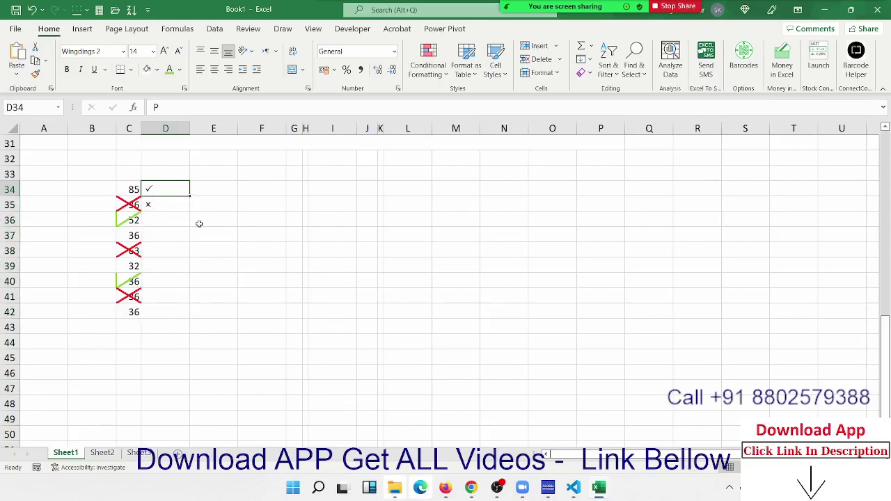
{"action": "key", "text": "Down"}
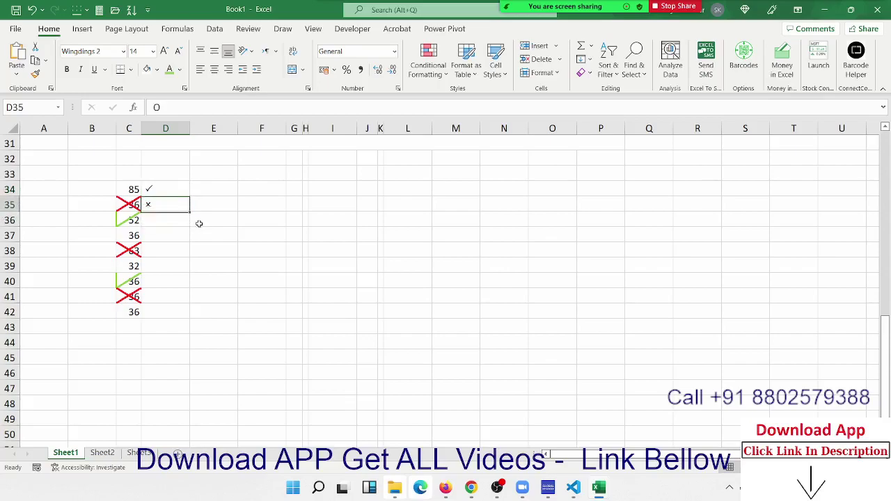
{"action": "key", "text": "Down"}
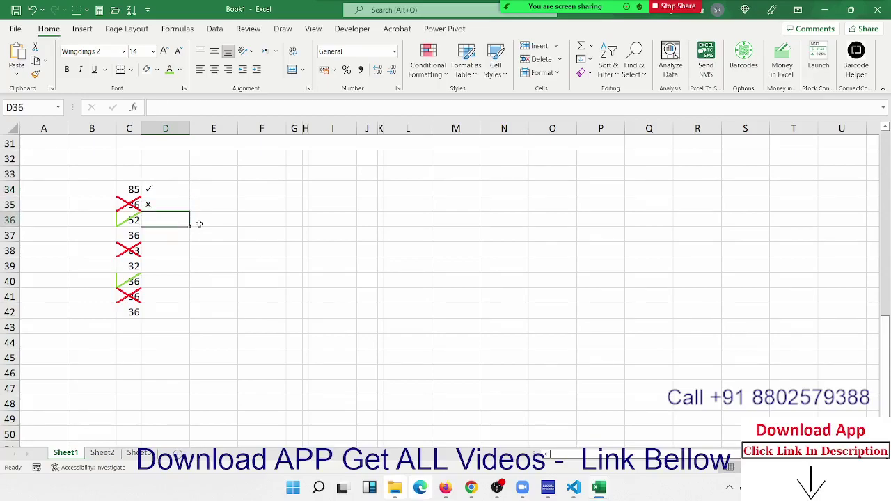
{"action": "type", "text": "P"}
{"action": "key", "text": "Return"}
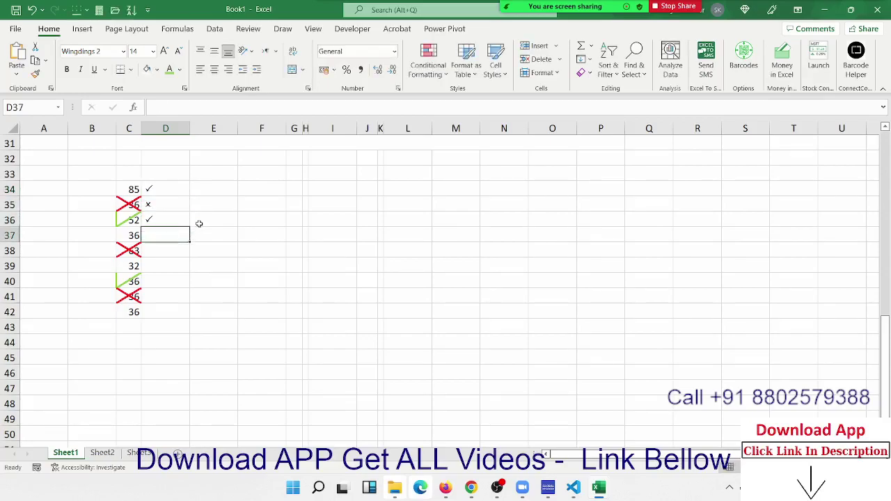
{"action": "type", "text": "O"}
{"action": "key", "text": "Return"}
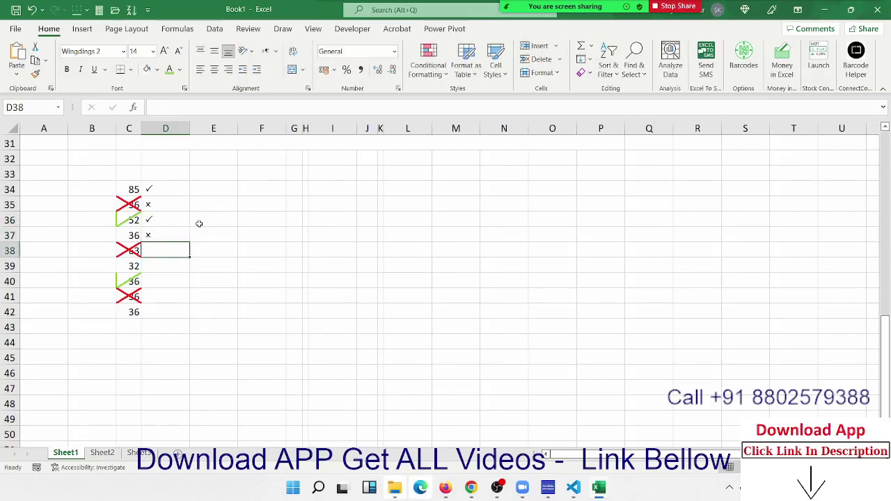
{"action": "type", "text": "P"}
{"action": "key", "text": "Return"}
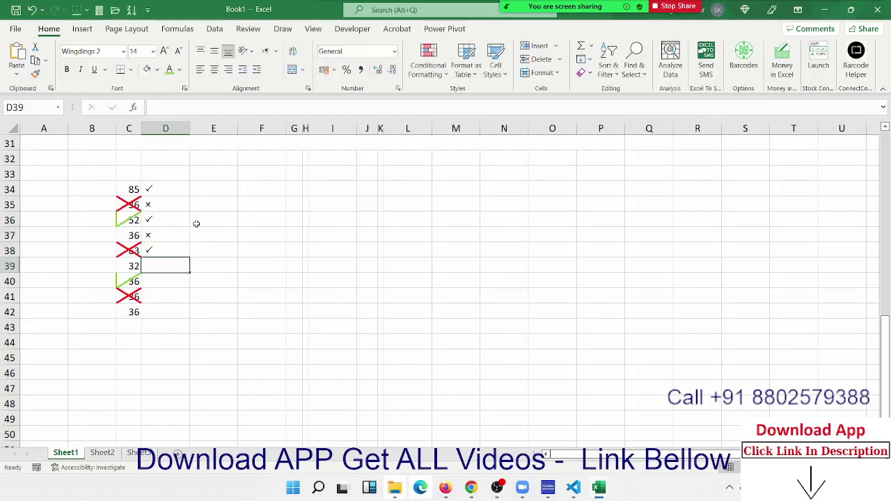
{"action": "type", "text": "O"}
{"action": "key", "text": "Return"}
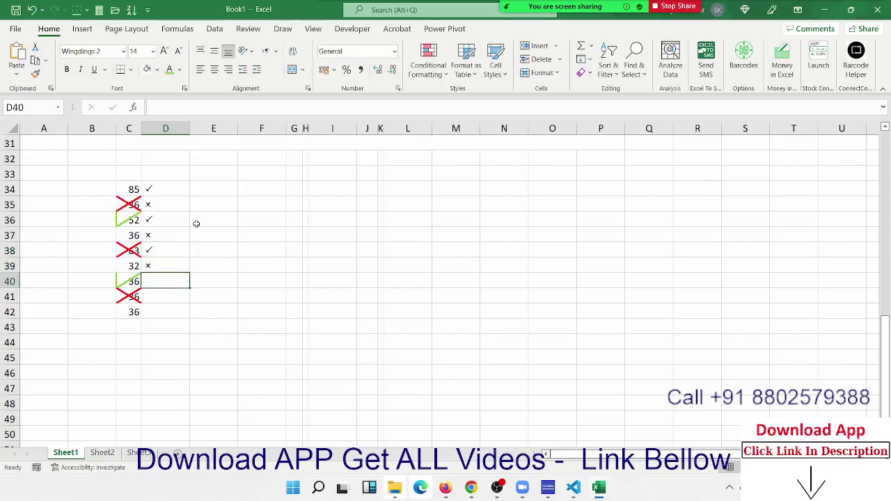
{"action": "type", "text": "P"}
{"action": "key", "text": "Return"}
{"action": "type", "text": "O"}
{"action": "key", "text": "Return"}
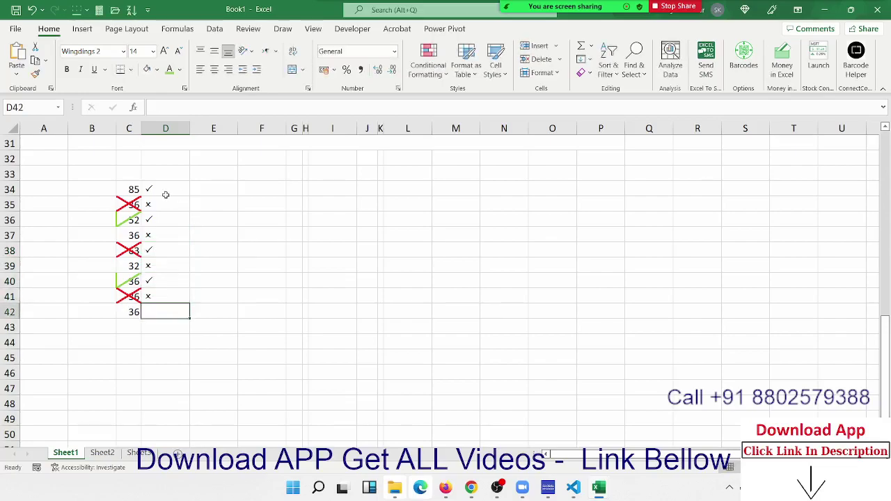
{"action": "type", "text": "P"}
{"action": "key", "text": "Return"}
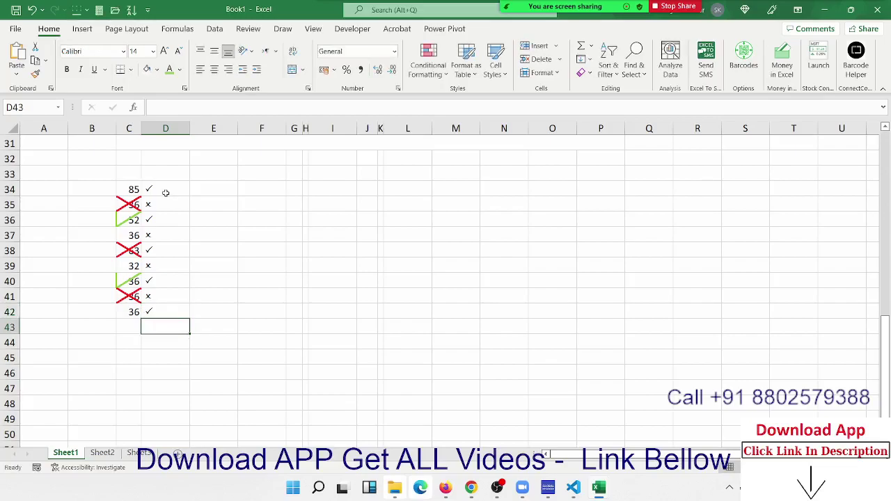
{"action": "left_click", "coordinate": [166, 193]}
{"action": "left_click", "coordinate": [174, 108]}
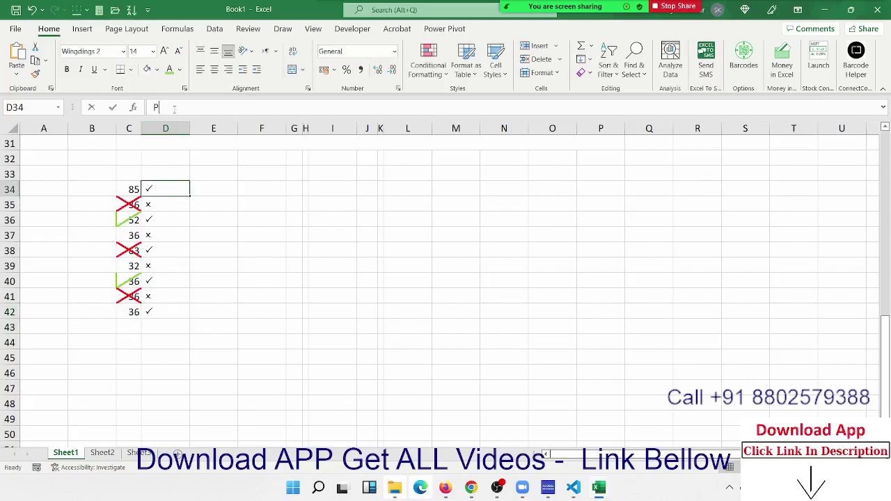
{"action": "double_click", "coordinate": [156, 108]}
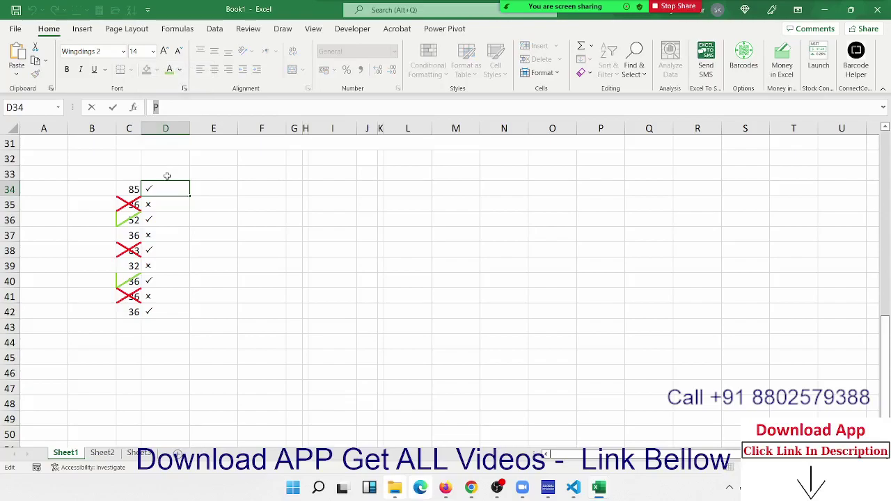
{"action": "left_click", "coordinate": [133, 189]}
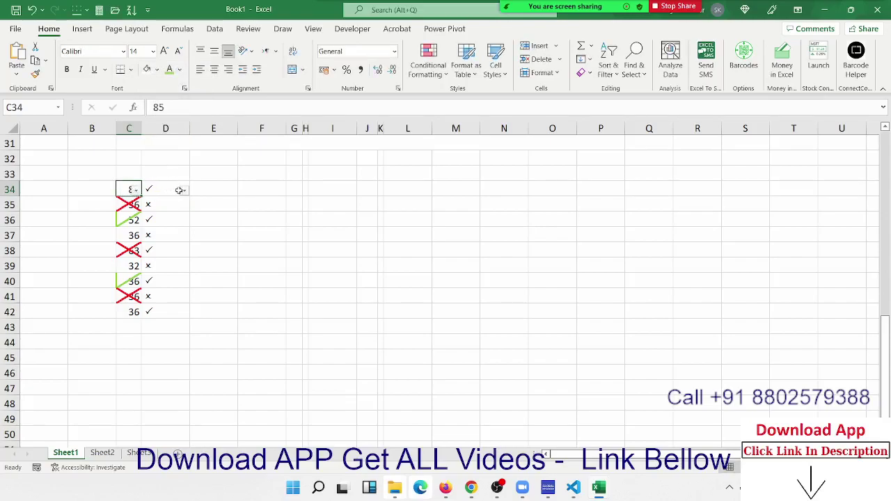
{"action": "left_click", "coordinate": [181, 189]}
{"action": "left_click", "coordinate": [94, 333]}
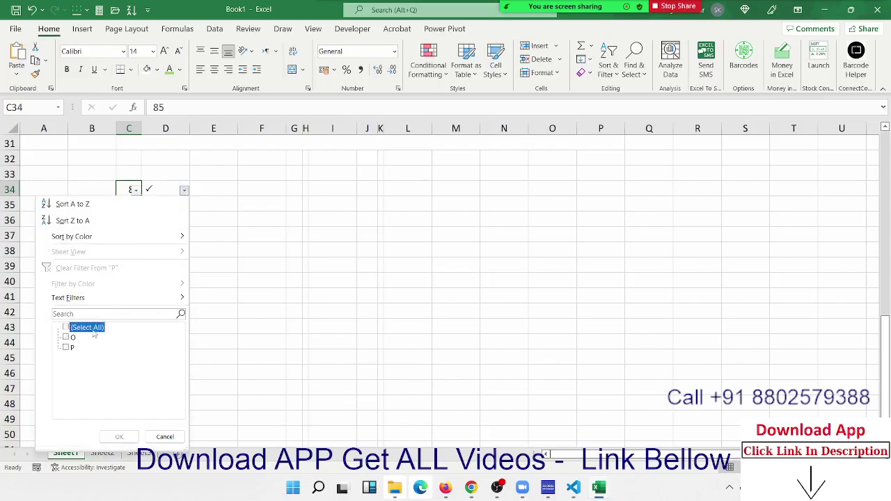
{"action": "left_click", "coordinate": [92, 329]}
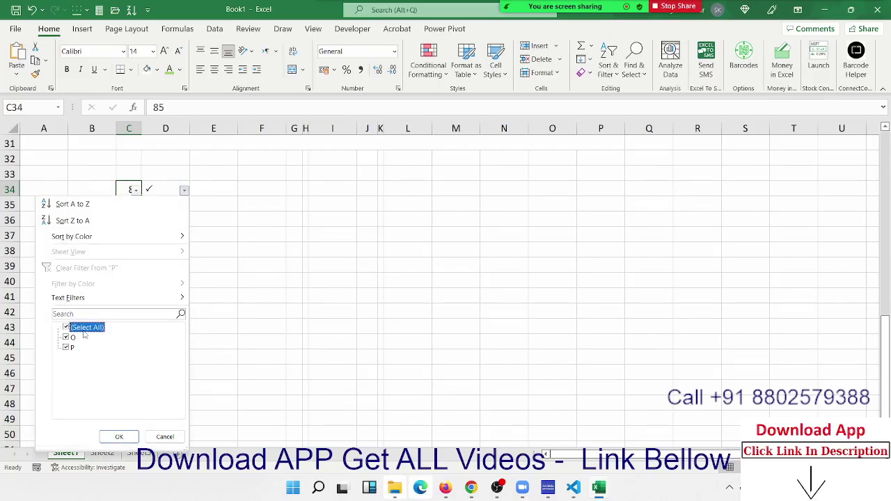
{"action": "left_click", "coordinate": [153, 436]}
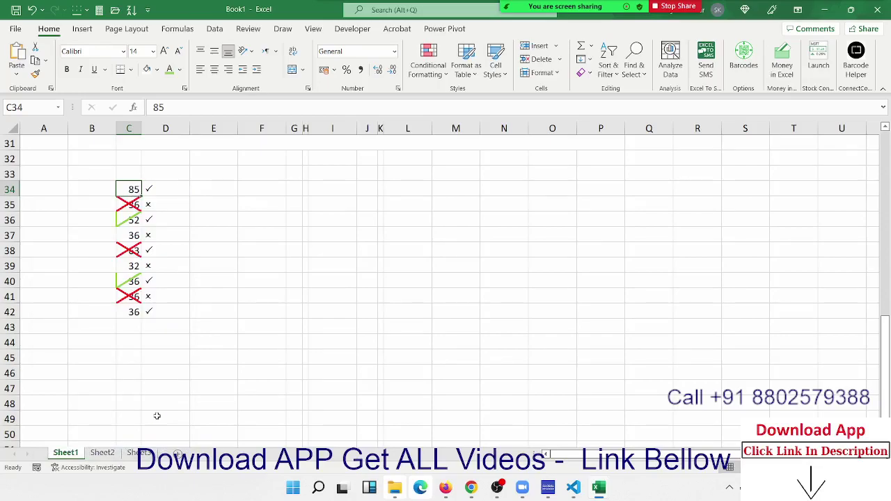
{"action": "left_click", "coordinate": [153, 234]}
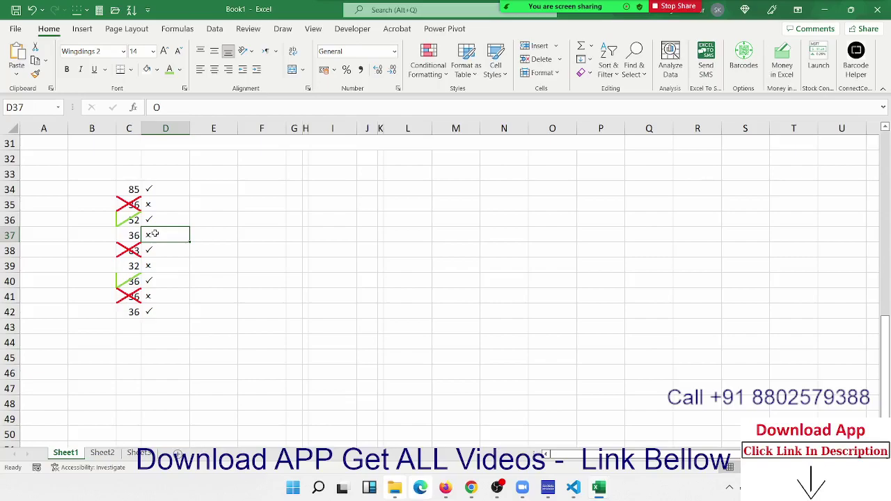
{"action": "left_click_drag", "start_coordinate": [163, 190], "coordinate": [148, 311]}
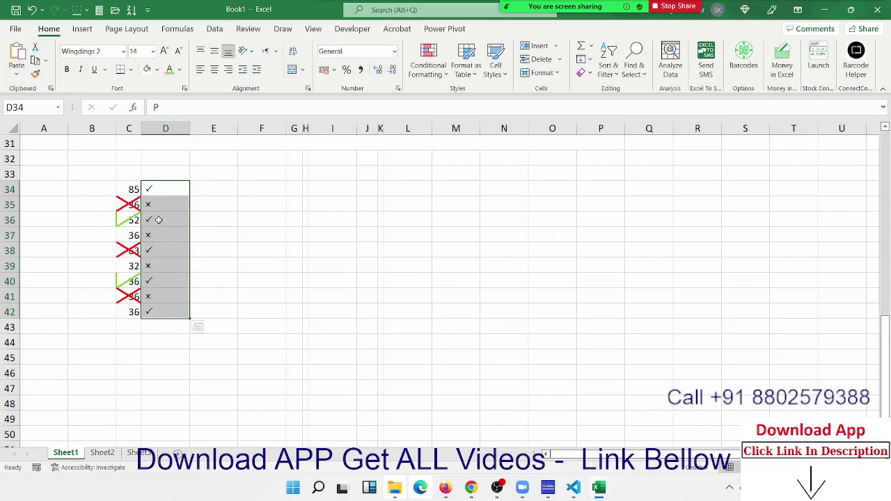
{"action": "left_click", "coordinate": [293, 489]}
{"action": "left_click", "coordinate": [293, 489]}
{"action": "key", "text": "ctrl+shift+Down"}
{"action": "left_click", "coordinate": [123, 54]}
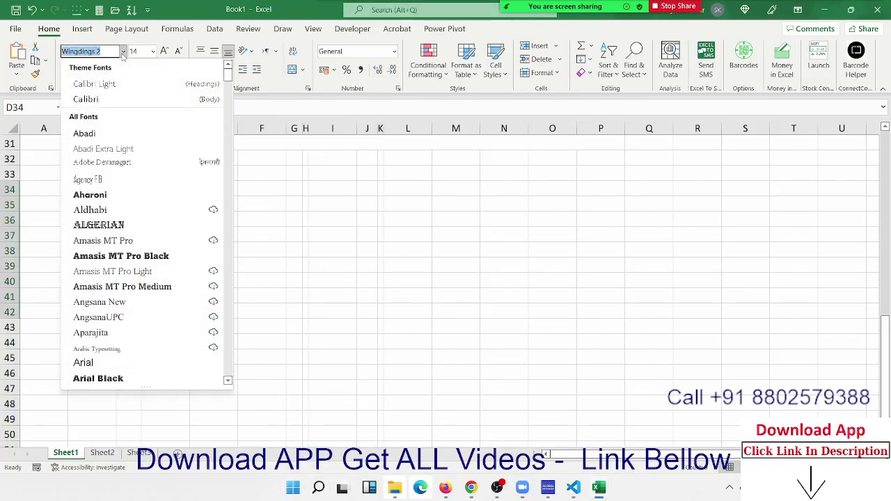
{"action": "left_click", "coordinate": [302, 183]}
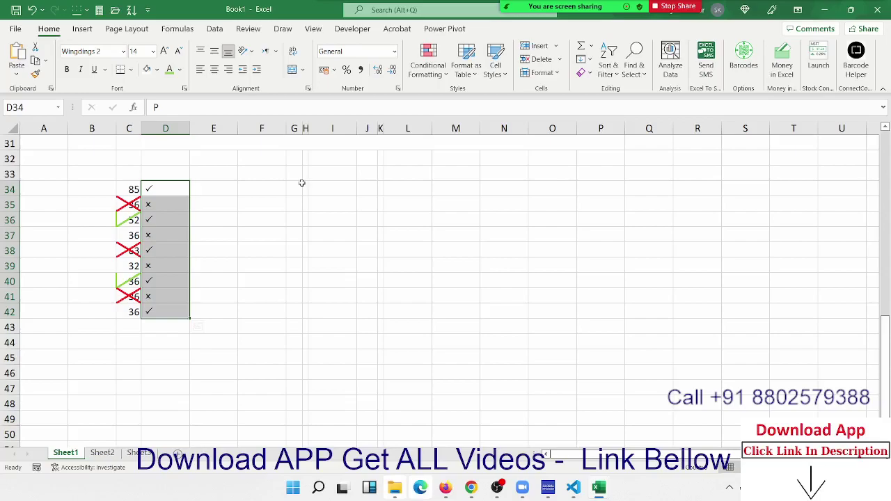
Step: Type X into F35 and J into F38 in Calibri, then reselect F38
{"action": "left_click", "coordinate": [251, 188]}
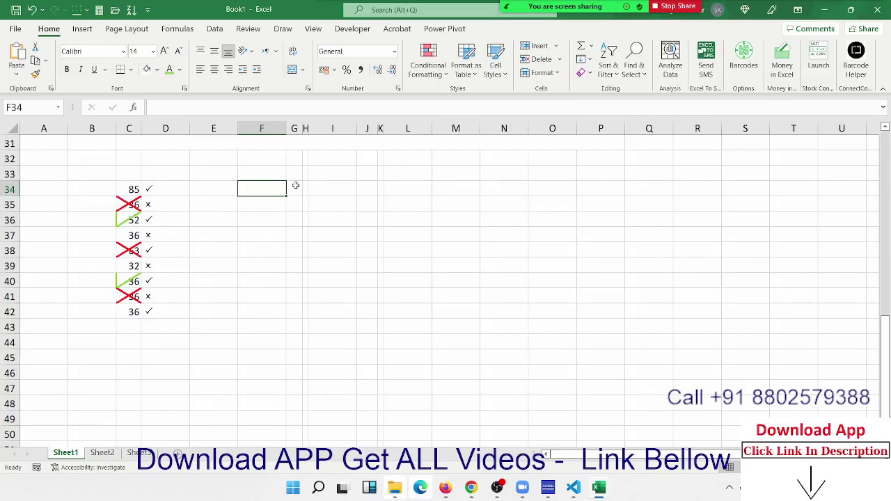
{"action": "left_click", "coordinate": [251, 202]}
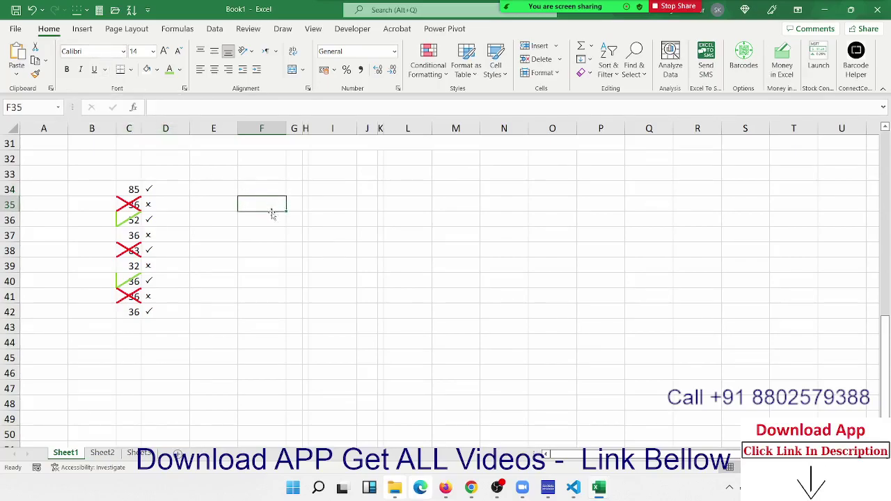
{"action": "left_click", "coordinate": [124, 52]}
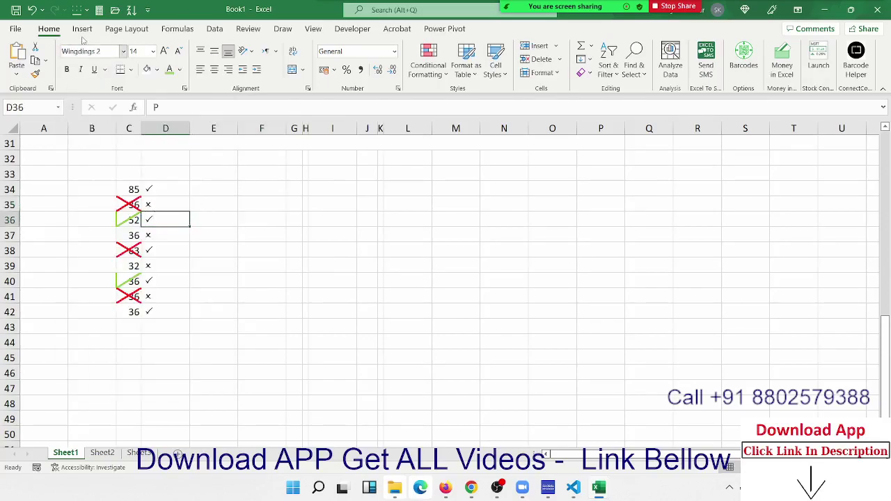
{"action": "left_click", "coordinate": [263, 203]}
{"action": "type", "text": "X"}
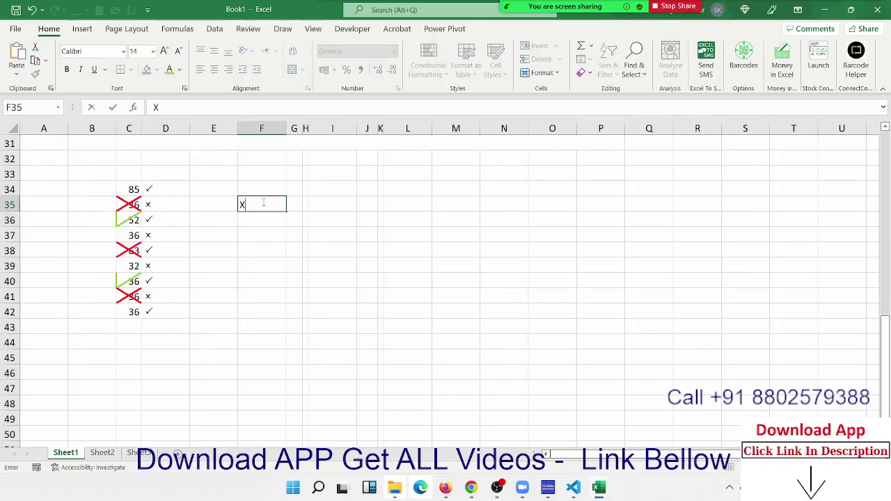
{"action": "key", "text": "Return"}
{"action": "key", "text": "Return"}
{"action": "key", "text": "Return"}
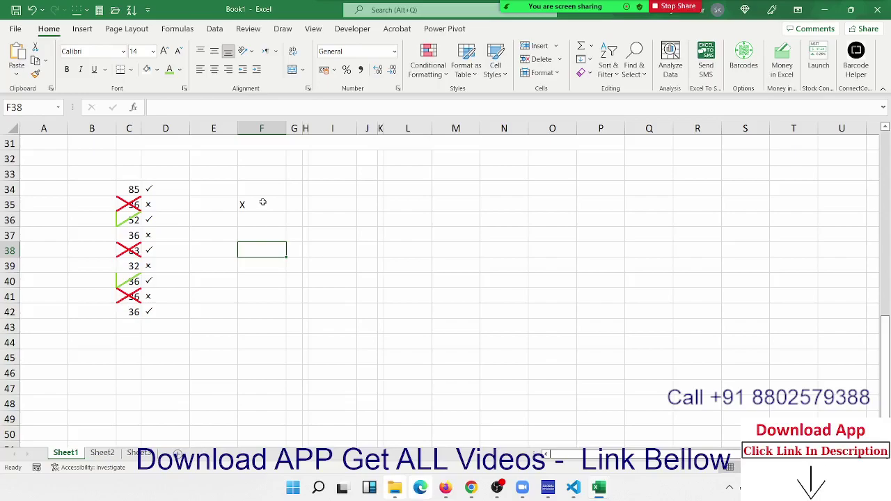
{"action": "type", "text": "J"}
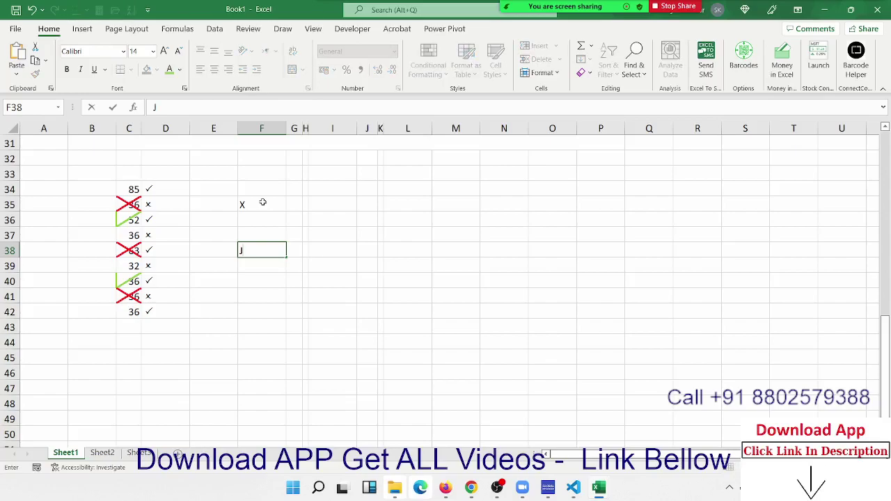
{"action": "key", "text": "Return"}
{"action": "key", "text": "Up"}
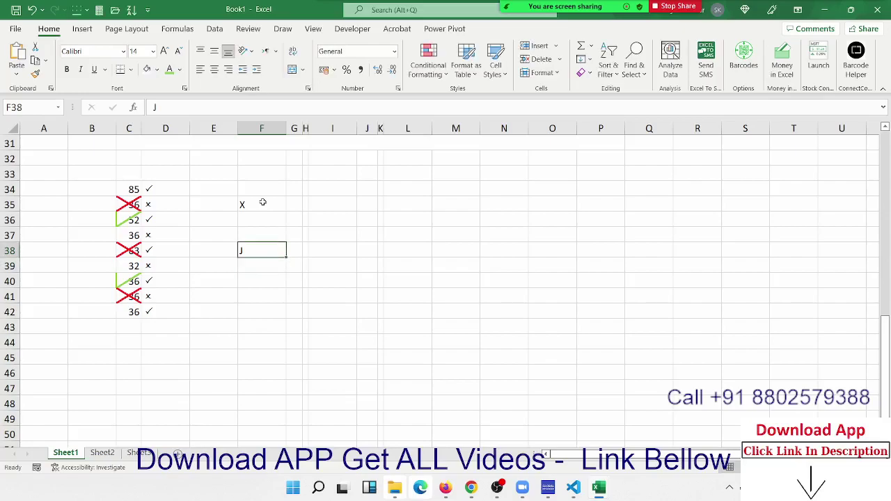
Step: Set the text orientation of cell F38 to 45 degrees in Format Cells
{"action": "left_click", "coordinate": [398, 88]}
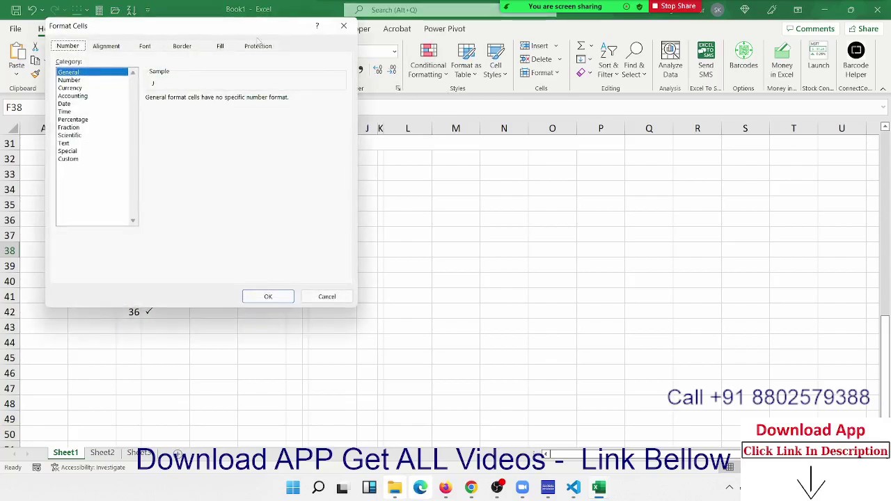
{"action": "left_click_drag", "start_coordinate": [235, 30], "coordinate": [724, 61]}
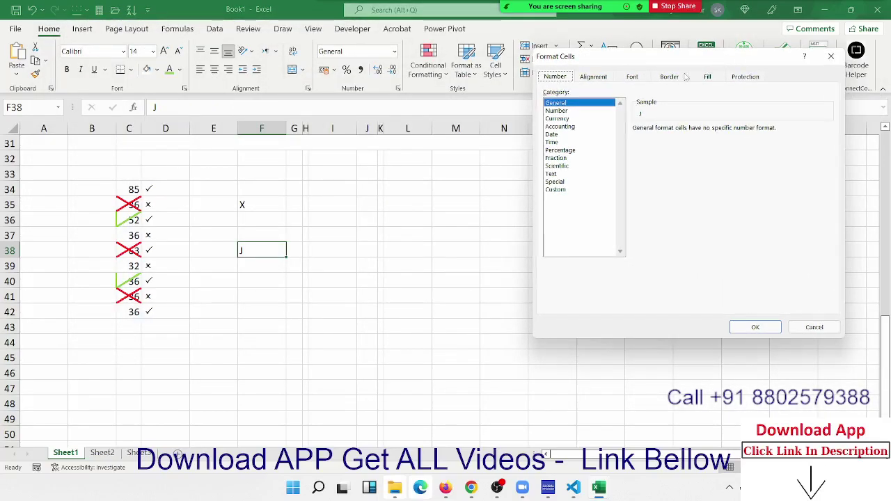
{"action": "left_click", "coordinate": [593, 77]}
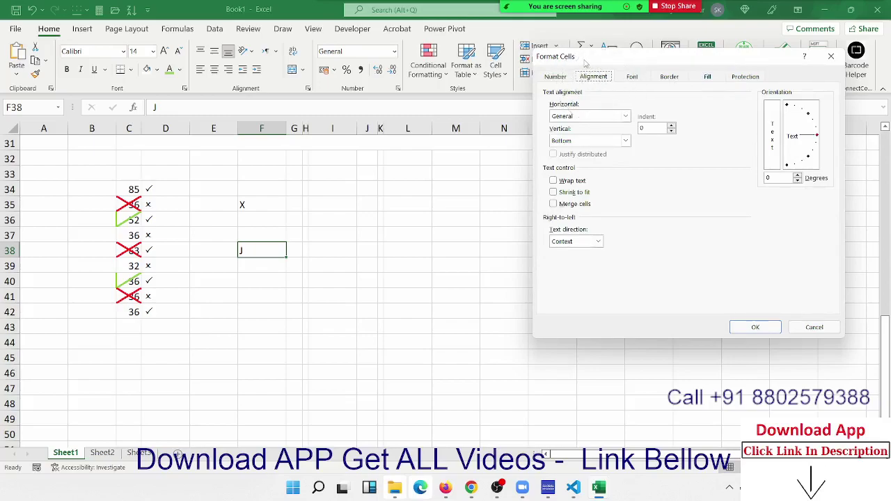
{"action": "key", "text": "Escape"}
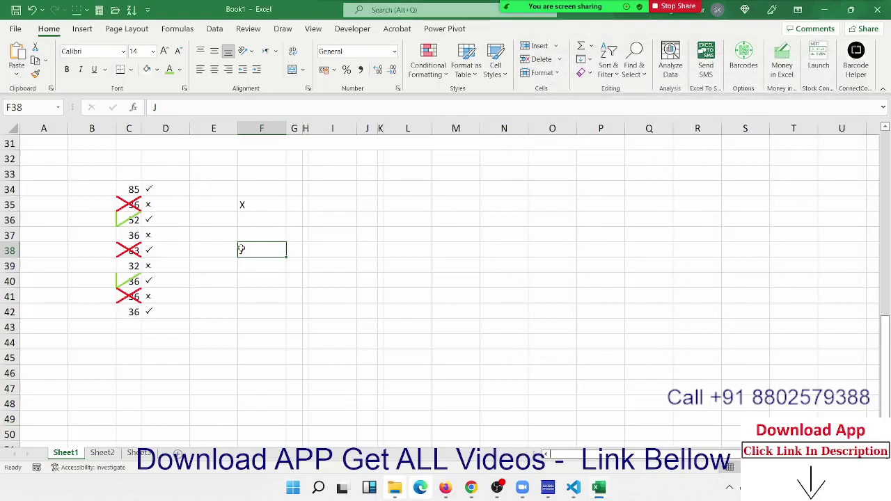
{"action": "right_click", "coordinate": [254, 247]}
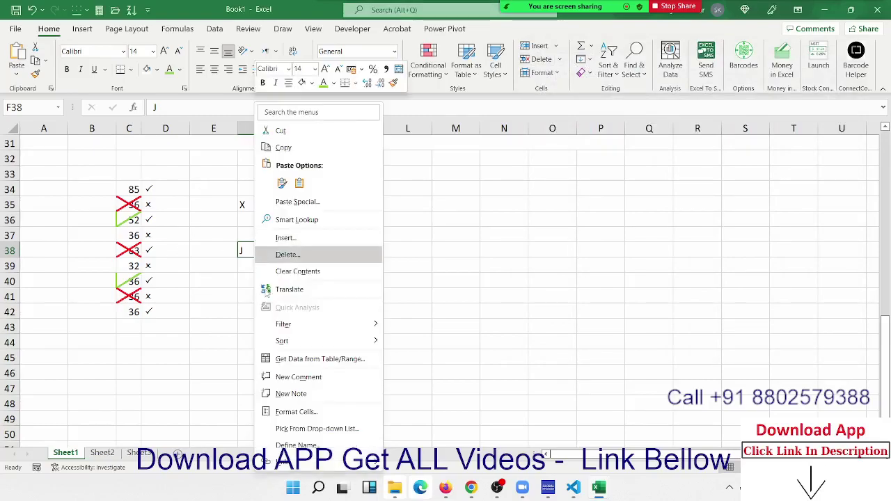
{"action": "left_click", "coordinate": [288, 417]}
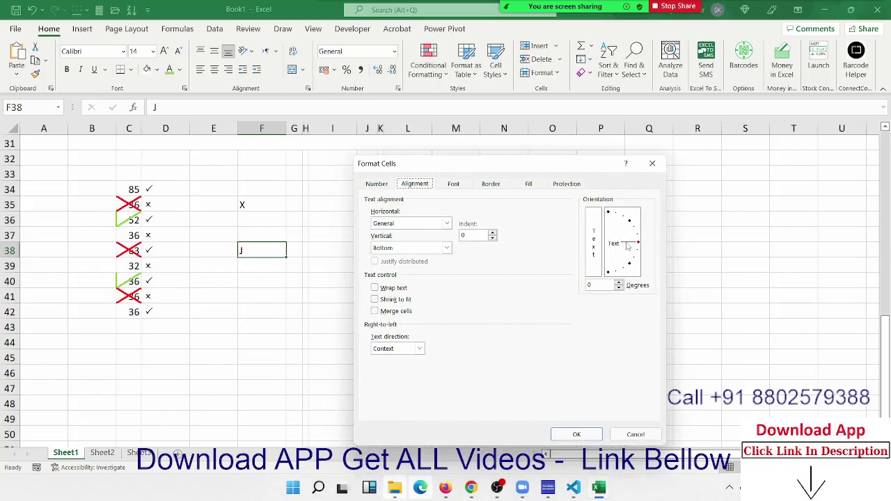
{"action": "left_click_drag", "start_coordinate": [626, 246], "coordinate": [631, 267]}
{"action": "type", "text": "45"}
{"action": "type", "text": "-45"}
{"action": "left_click", "coordinate": [578, 434]}
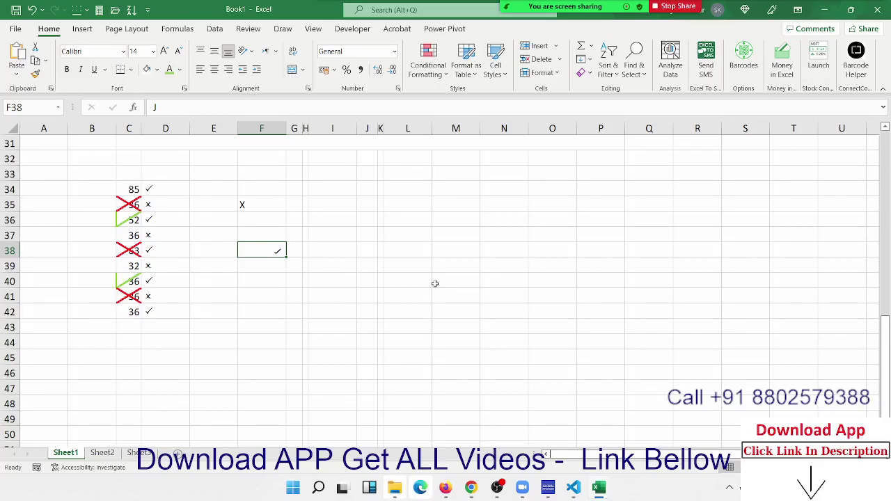
Step: Select F38 and the cells around it to check the rotated J tick mark
{"action": "left_click", "coordinate": [251, 287]}
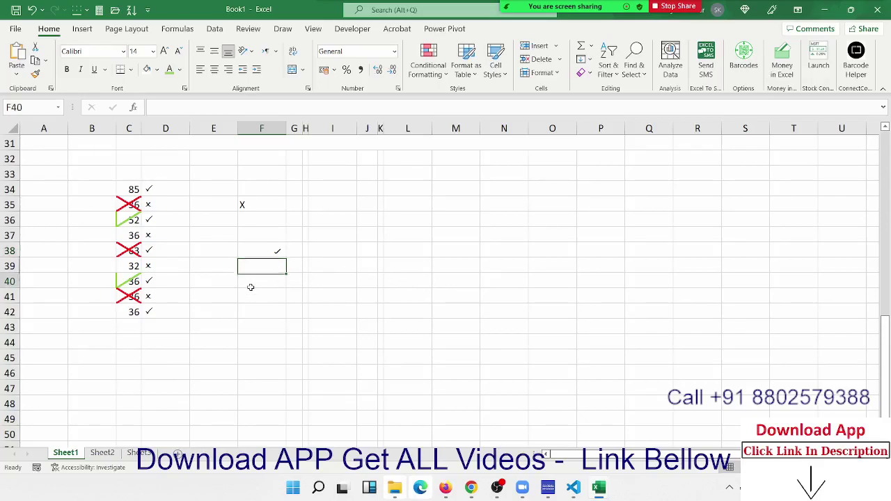
{"action": "left_click", "coordinate": [267, 259]}
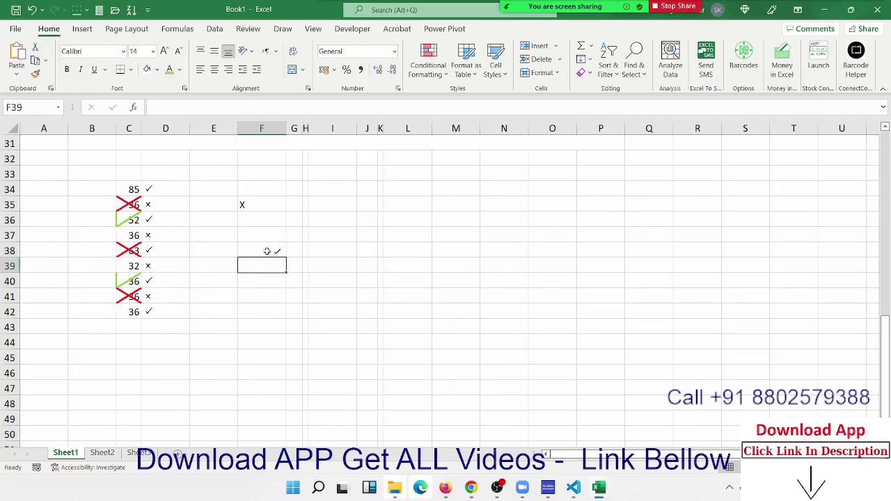
{"action": "left_click", "coordinate": [267, 252]}
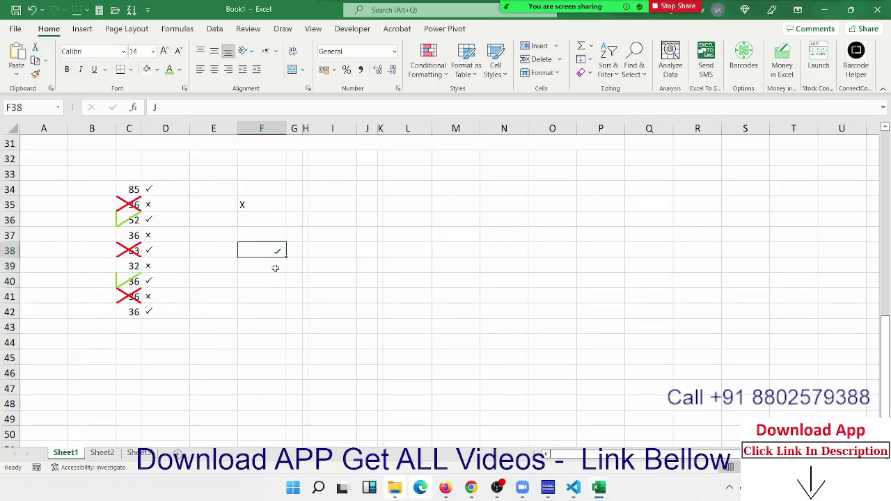
{"action": "left_click", "coordinate": [272, 260]}
{"action": "left_click", "coordinate": [273, 250]}
{"action": "left_click_drag", "start_coordinate": [278, 230], "coordinate": [273, 277]}
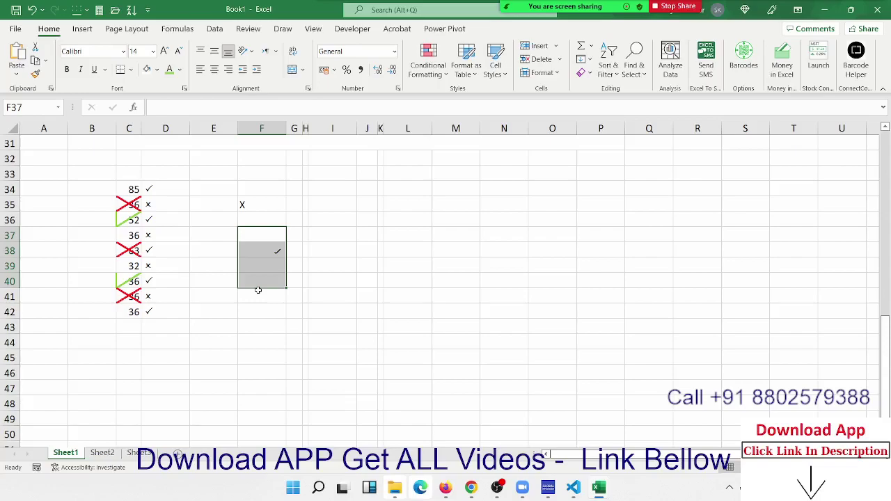
{"action": "left_click", "coordinate": [281, 249]}
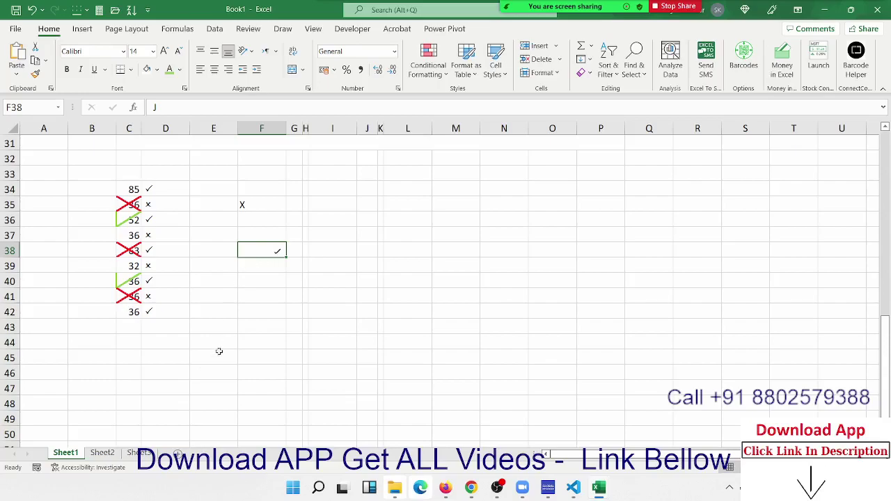
Step: On Sheet2, enter the headers E.Code in A4 and Name in B4
{"action": "left_click", "coordinate": [103, 453]}
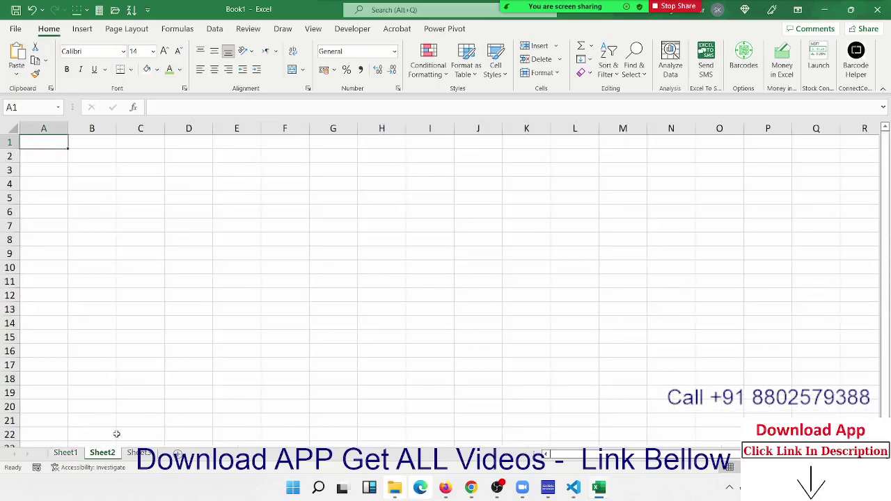
{"action": "key", "text": "Down"}
{"action": "key", "text": "Down"}
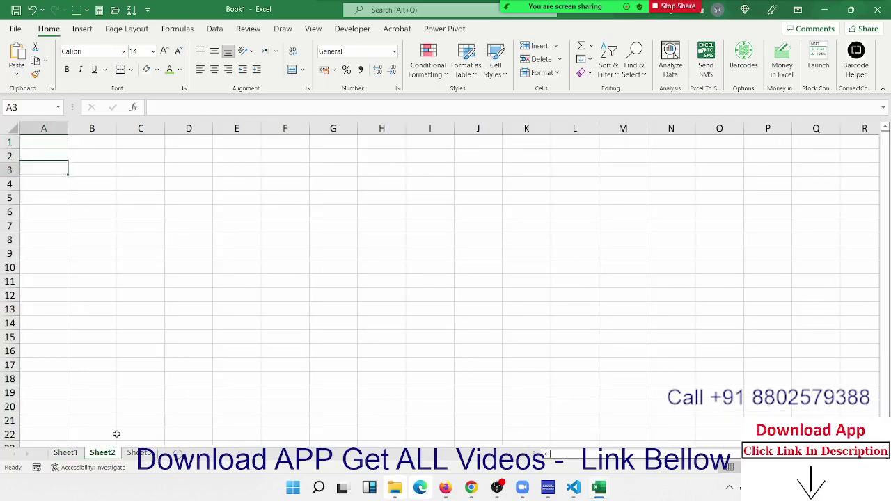
{"action": "key", "text": "Down"}
{"action": "type", "text": "E."}
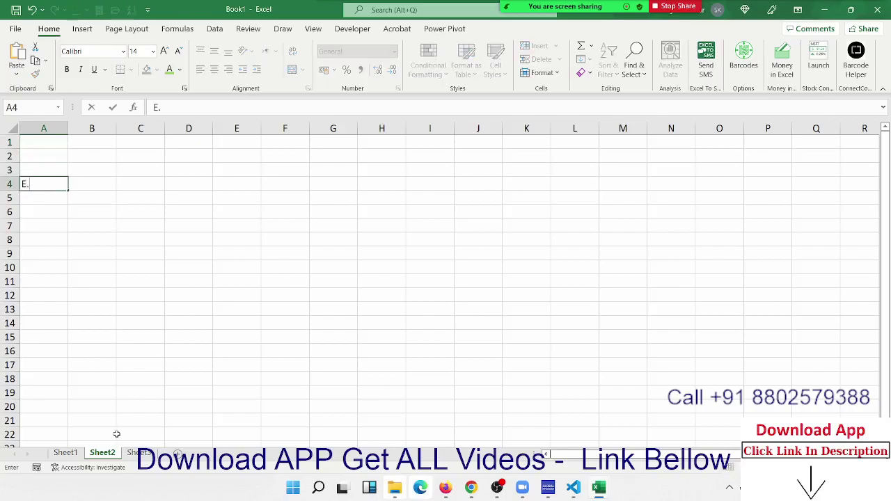
{"action": "type", "text": "Cod"}
{"action": "type", "text": "e"}
{"action": "key", "text": "Tab"}
{"action": "type", "text": "NAme"}
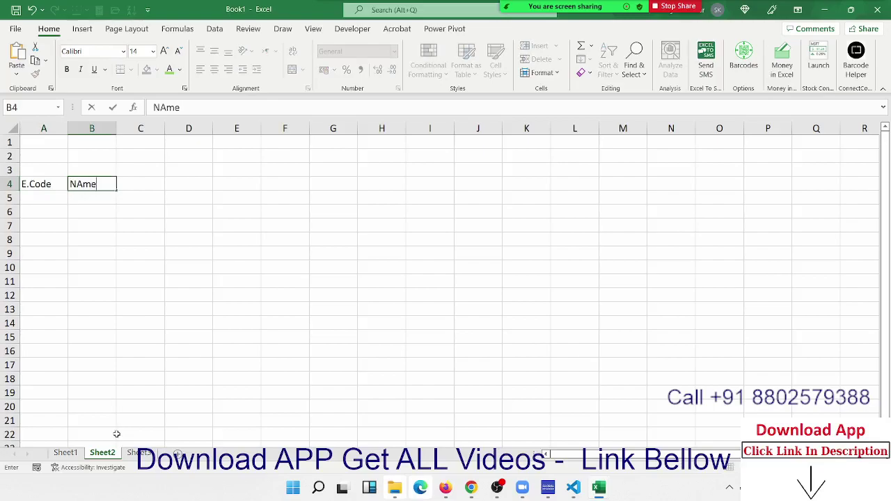
{"action": "key", "text": "Tab"}
{"action": "type", "text": "No"}
{"action": "key", "text": "Escape"}
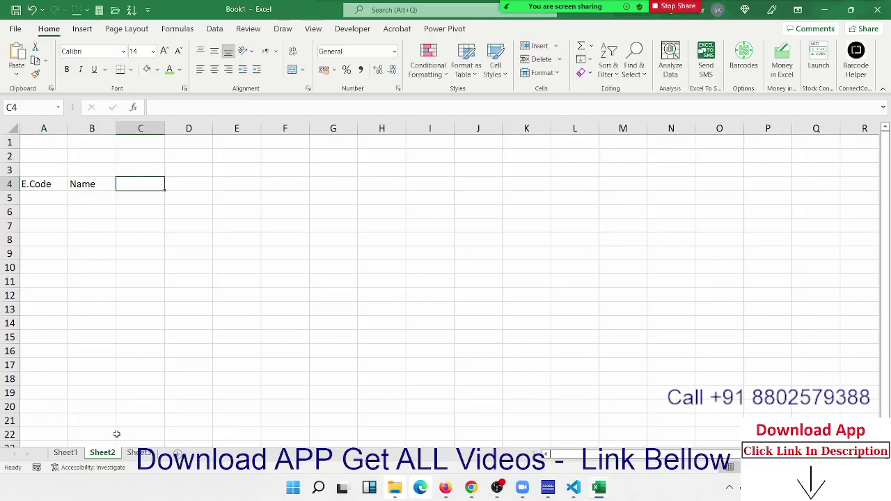
Step: Enter 1 July 2022 in C4 in day-month-year date format
{"action": "type", "text": "7/1"}
{"action": "key", "text": "Return"}
{"action": "key", "text": "Up"}
{"action": "key", "text": "Right"}
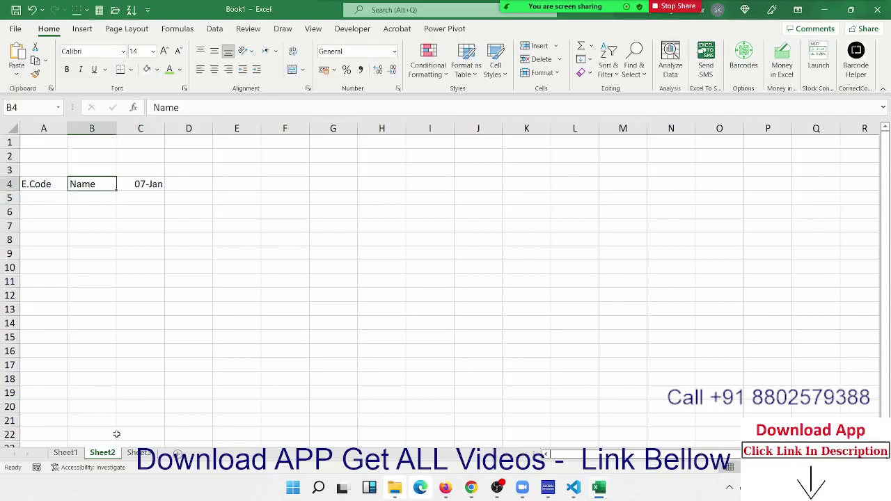
{"action": "key", "text": "Right"}
{"action": "key", "text": "ctrl+shift+3"}
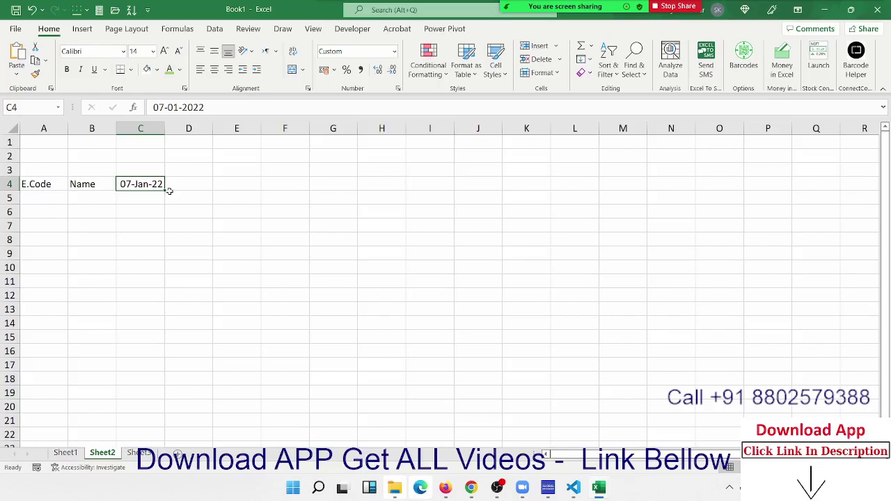
{"action": "type", "text": "1/7"}
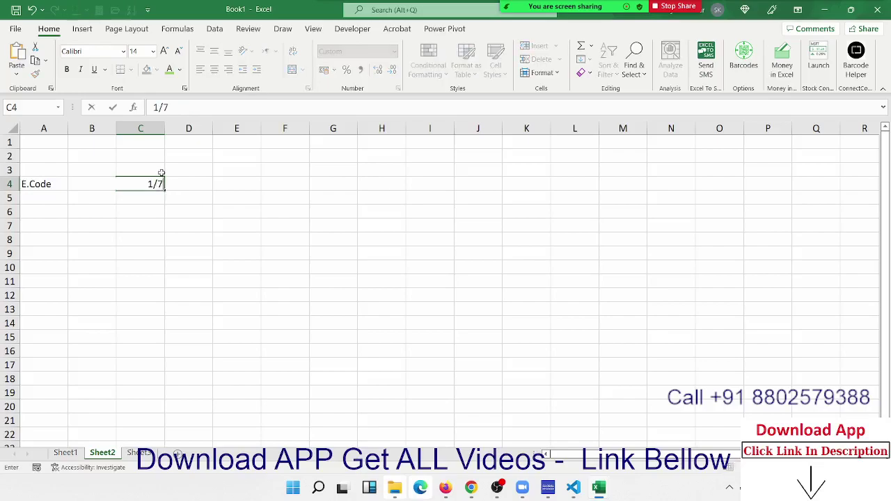
{"action": "key", "text": "Return"}
{"action": "key", "text": "Up"}
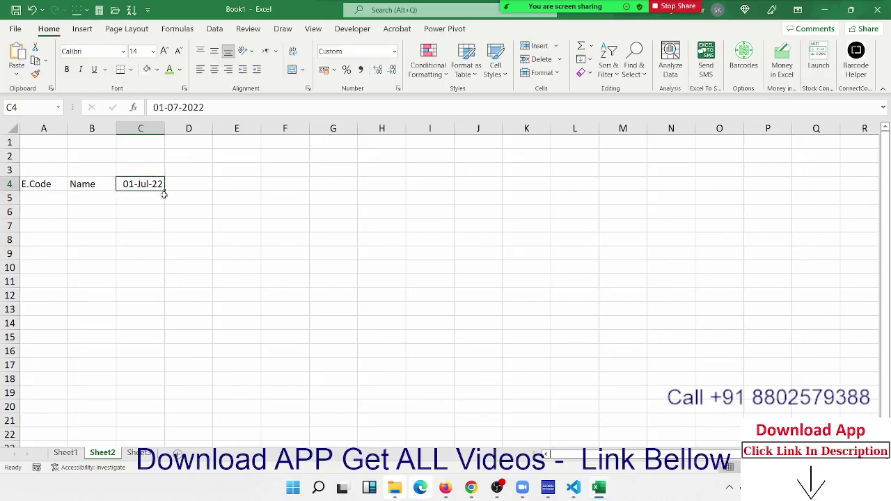
Step: Fill daily dates across row 4 and clear the columns after 31-Jul-22
{"action": "left_click_drag", "start_coordinate": [165, 191], "coordinate": [840, 189]}
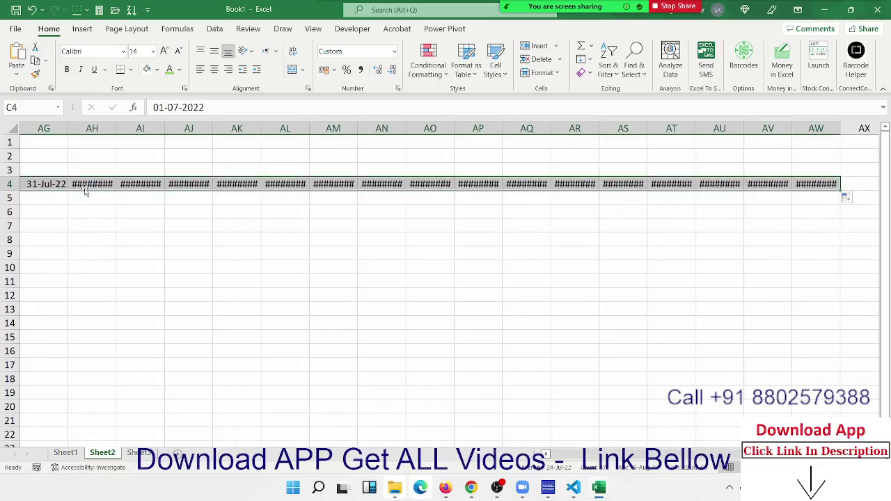
{"action": "left_click", "coordinate": [91, 128]}
{"action": "key", "text": "ctrl+shift+Right"}
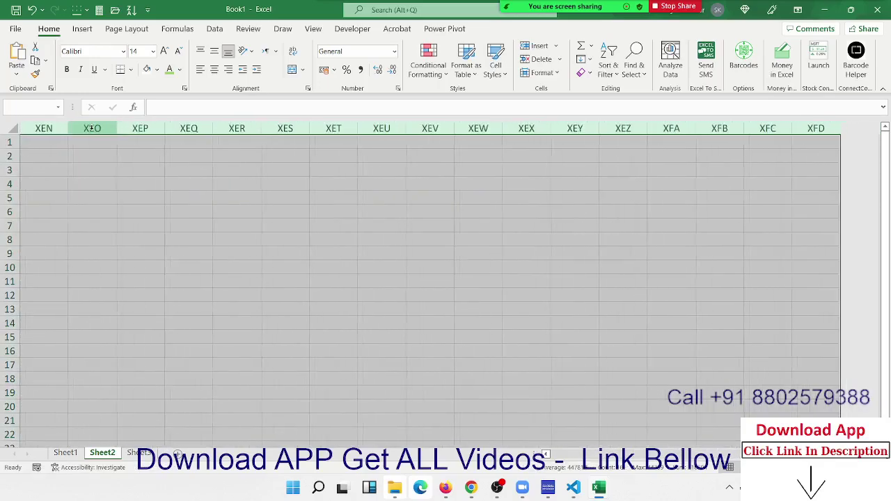
{"action": "key", "text": "ctrl+Home"}
Step: Number the E.Code column 1 through 9 in A5:A13
{"action": "key", "text": "Down"}
{"action": "key", "text": "Down"}
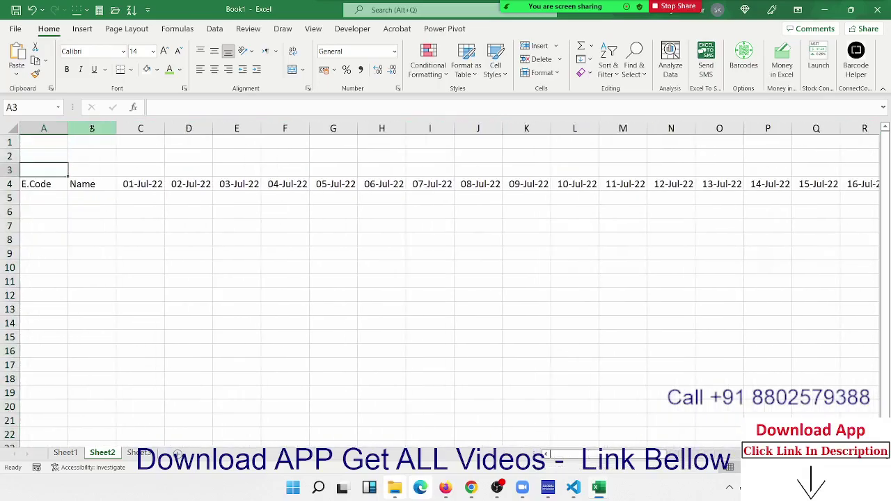
{"action": "key", "text": "Down"}
{"action": "key", "text": "Down"}
{"action": "type", "text": "1"}
{"action": "key", "text": "Return"}
{"action": "type", "text": "2"}
{"action": "key", "text": "Up"}
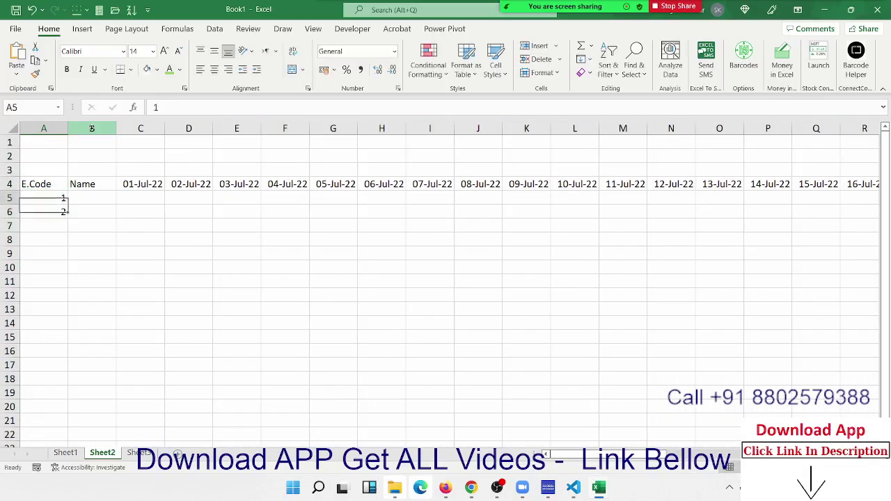
{"action": "key", "text": "shift+Down"}
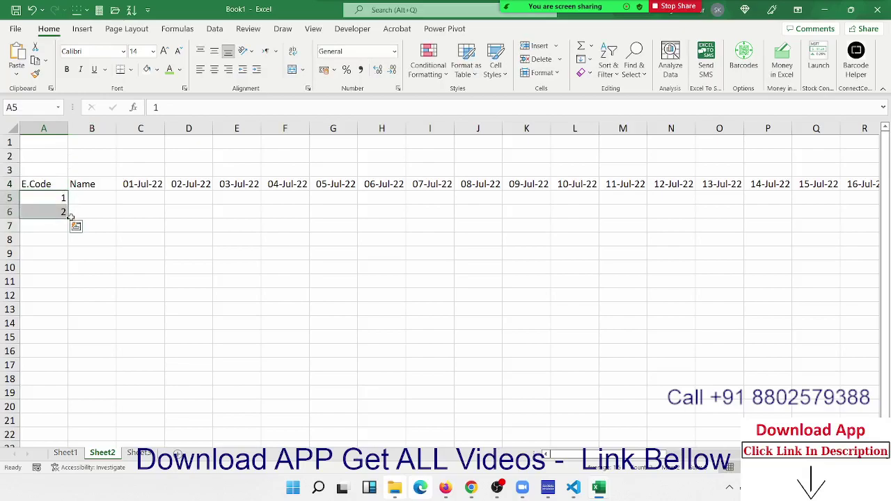
{"action": "left_click_drag", "start_coordinate": [67, 217], "coordinate": [71, 315]}
Step: Enter the first employee's name in B5 and fill names down to B13
{"action": "left_click", "coordinate": [96, 202]}
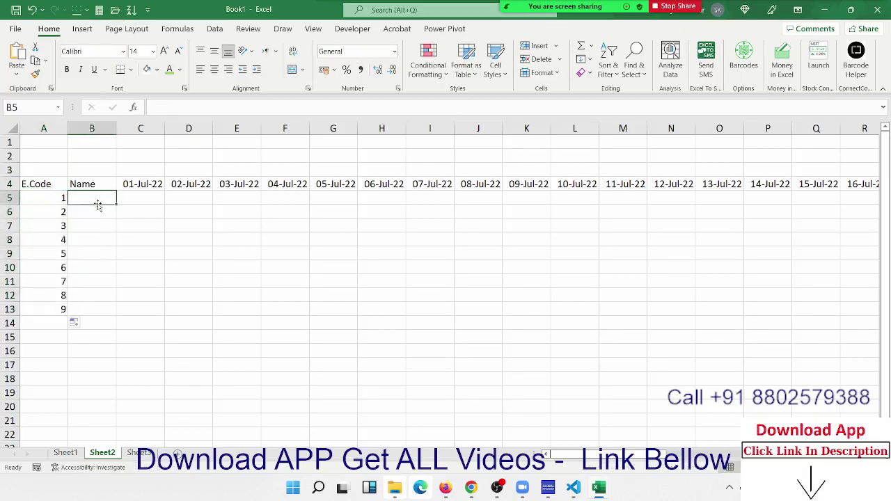
{"action": "type", "text": "Puja"}
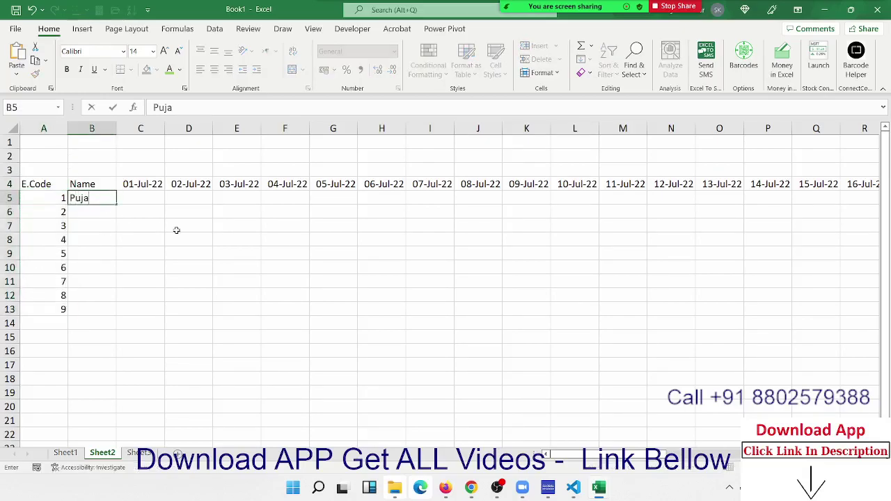
{"action": "left_click", "coordinate": [134, 237]}
{"action": "left_click", "coordinate": [105, 202]}
{"action": "left_click_drag", "start_coordinate": [117, 204], "coordinate": [119, 318]}
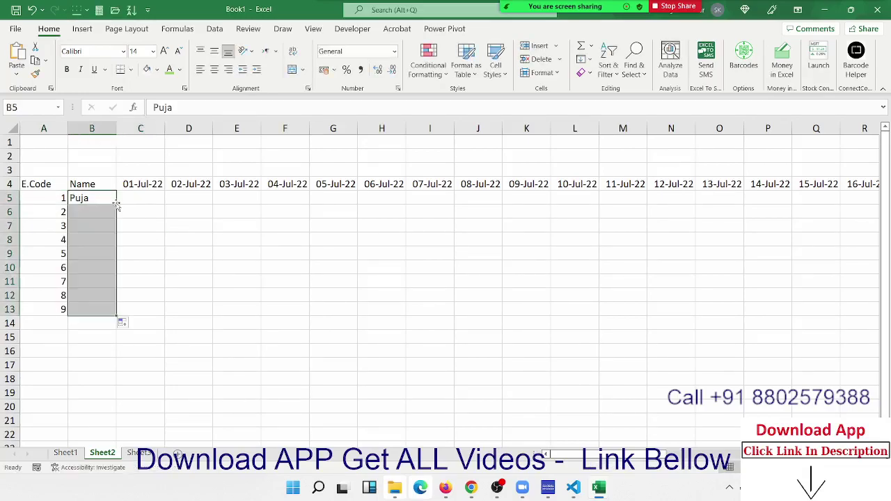
Step: Fill P into every attendance cell from C5 to AG13
{"action": "left_click", "coordinate": [157, 203]}
{"action": "type", "text": "P"}
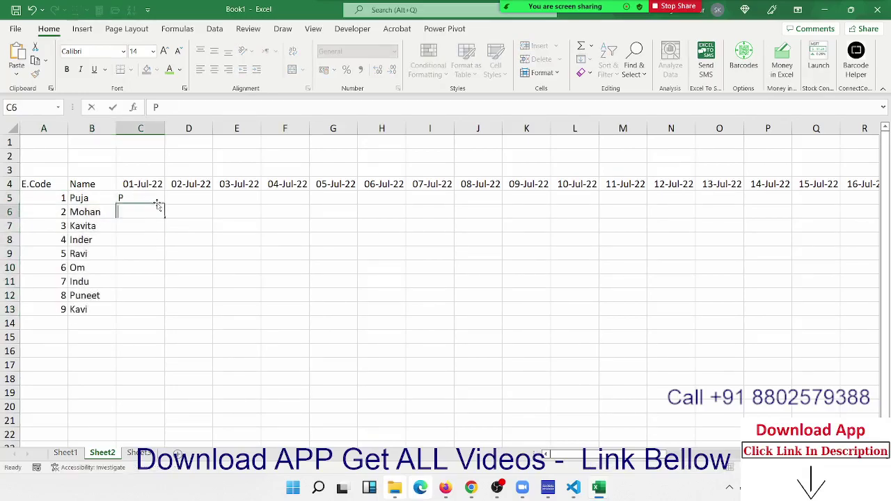
{"action": "type", "text": "\\"}
{"action": "key", "text": "Return"}
{"action": "key", "text": "Up"}
{"action": "key", "text": "Up"}
{"action": "key", "text": "ctrl+Right"}
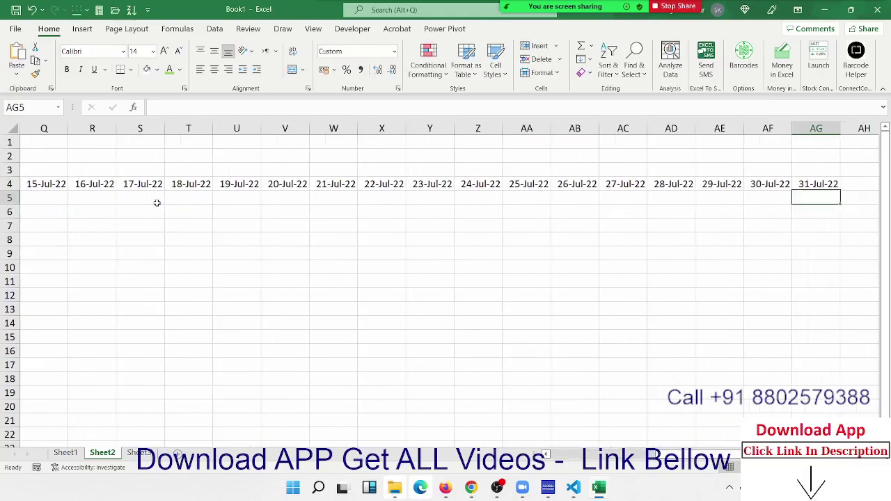
{"action": "key", "text": "Down"}
{"action": "key", "text": "ctrl+shift+Left"}
{"action": "key", "text": "shift+Right"}
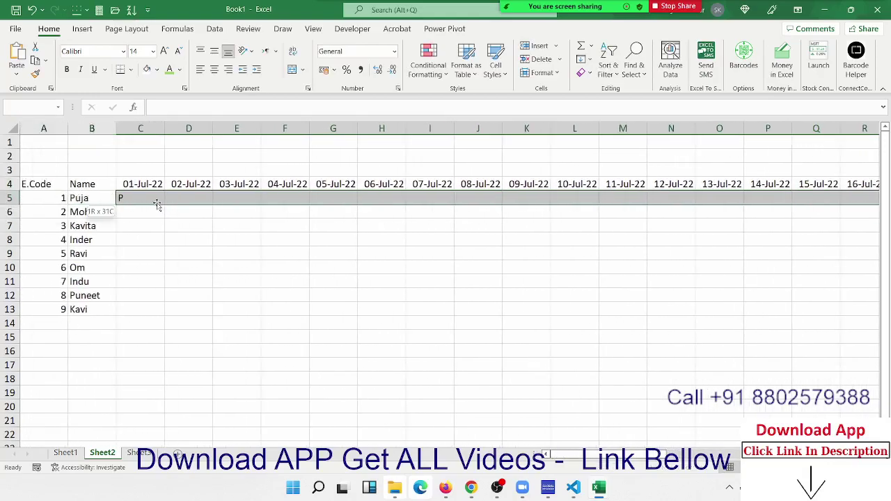
{"action": "key", "text": "shift+Down"}
{"action": "key", "text": "shift+Down"}
{"action": "key", "text": "shift+Down"}
{"action": "key", "text": "shift+Down"}
{"action": "key", "text": "shift+Down"}
{"action": "key", "text": "shift+Down"}
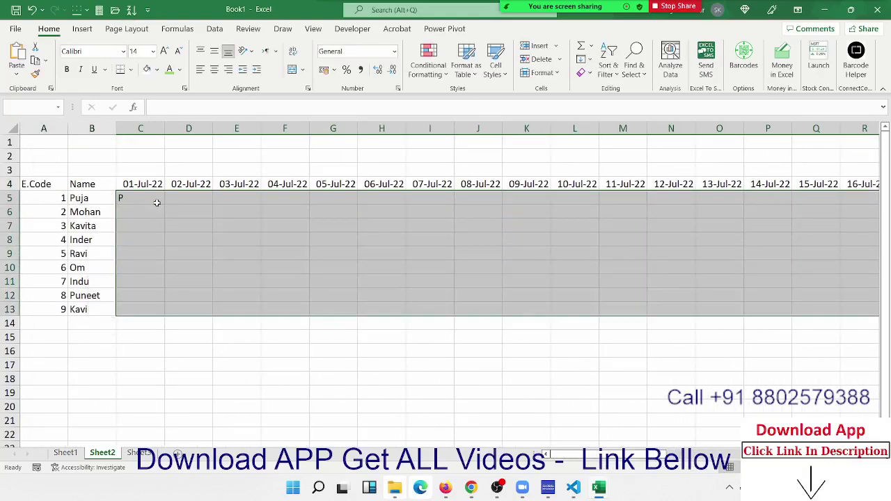
{"action": "key", "text": "shift+Tab"}
{"action": "key", "text": "Escape"}
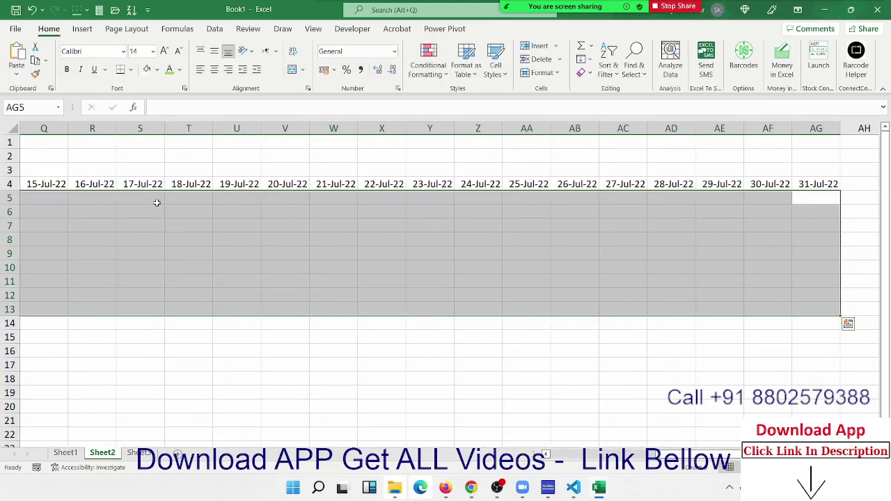
{"action": "type", "text": "P"}
{"action": "key", "text": "ctrl+Return"}
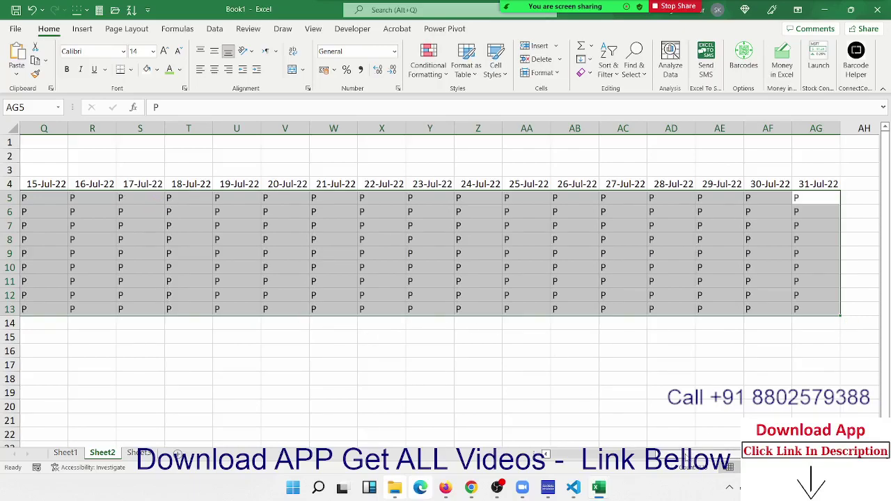
{"action": "left_click_drag", "start_coordinate": [689, 457], "coordinate": [564, 449]}
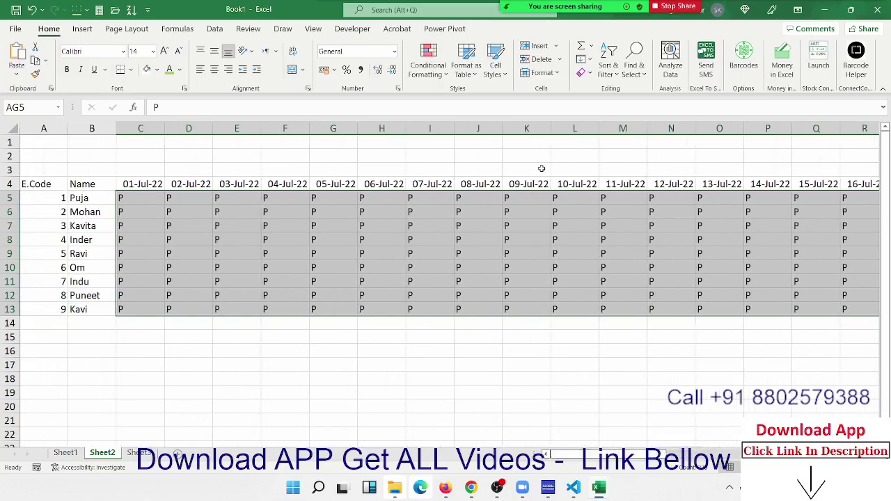
Step: Apply All Borders to the attendance table A4:AG13
{"action": "left_click", "coordinate": [585, 59]}
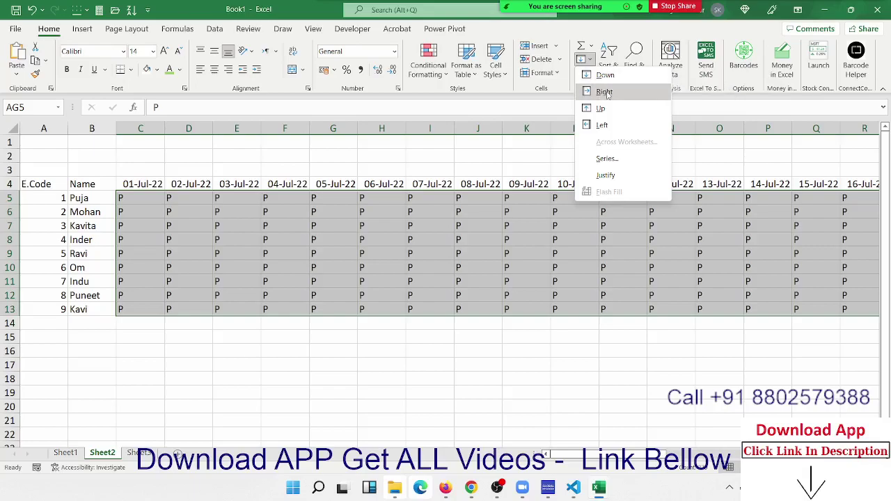
{"action": "left_click", "coordinate": [257, 252]}
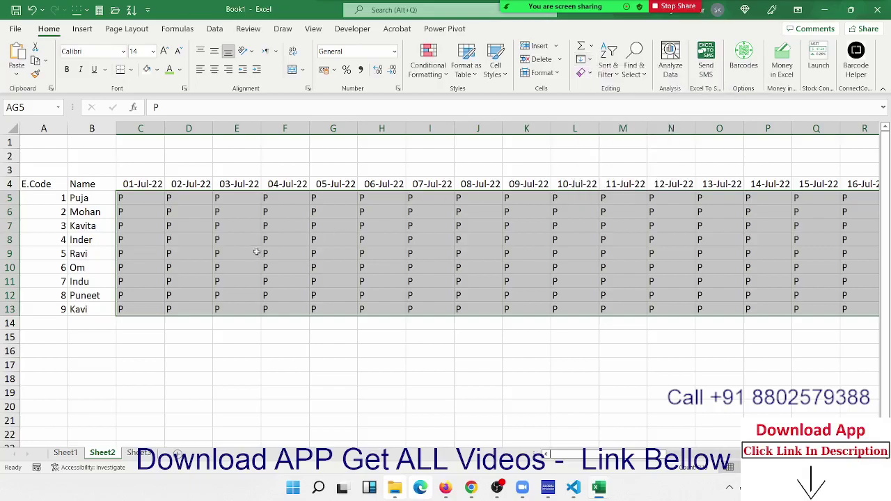
{"action": "left_click", "coordinate": [52, 183]}
{"action": "key", "text": "ctrl+shift+Right"}
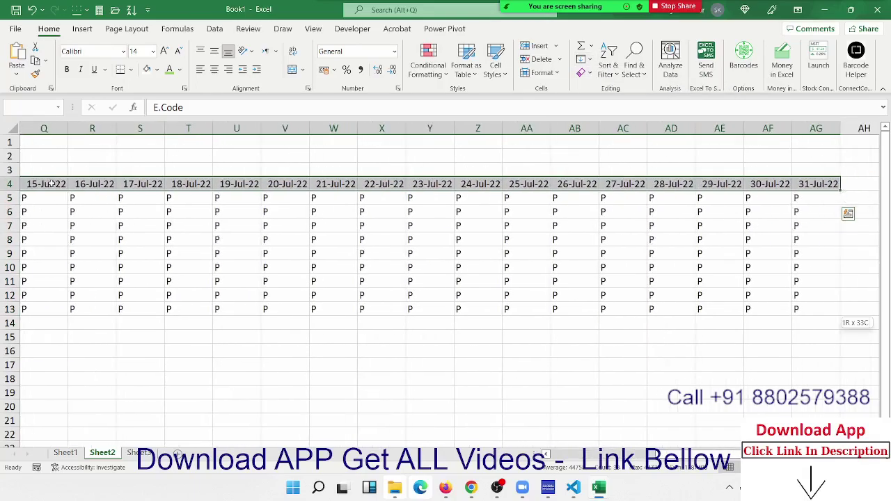
{"action": "key", "text": "ctrl+shift+Down"}
{"action": "left_click", "coordinate": [131, 69]}
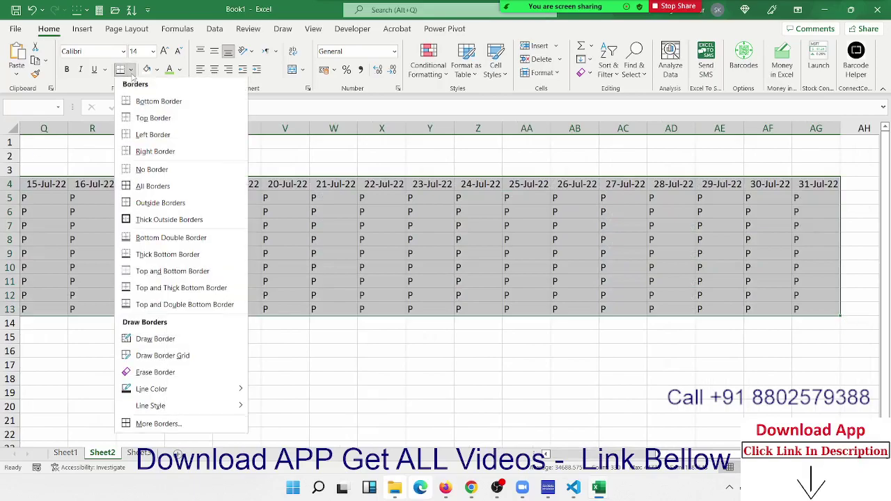
{"action": "left_click", "coordinate": [129, 184]}
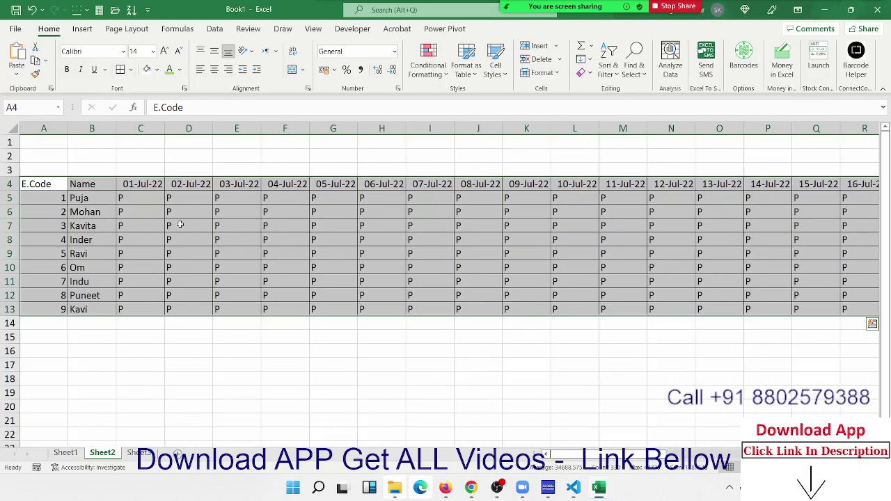
{"action": "left_click", "coordinate": [180, 219]}
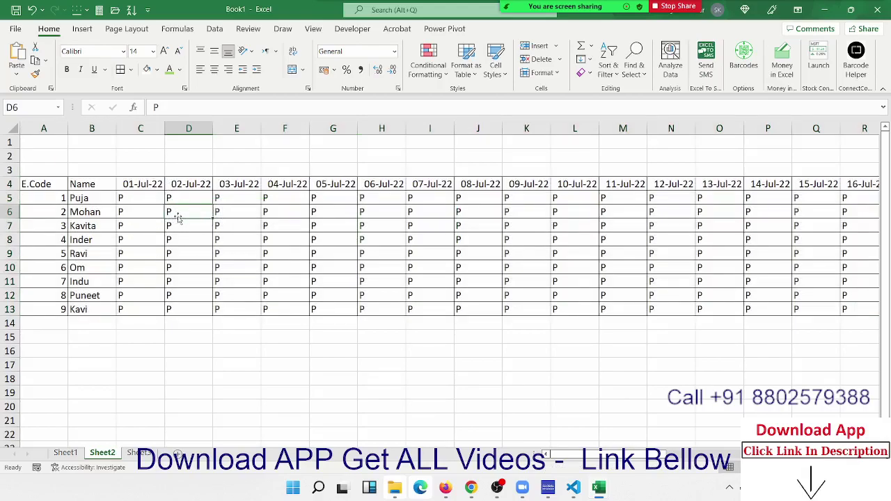
Step: In print settings, set Narrow margins and Landscape orientation
{"action": "left_click", "coordinate": [15, 29]}
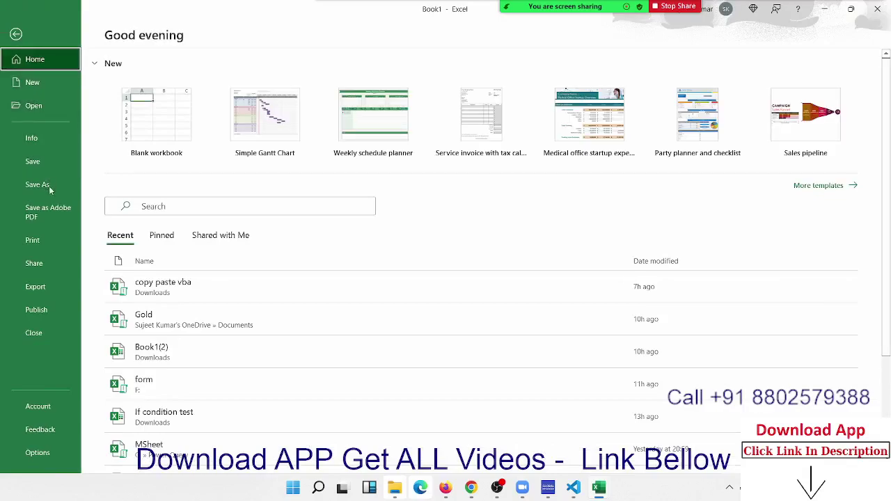
{"action": "left_click", "coordinate": [57, 236]}
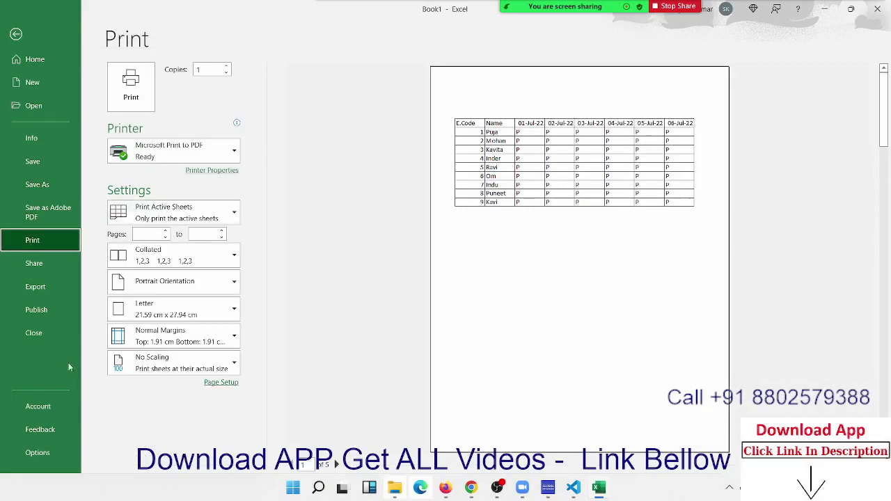
{"action": "left_click", "coordinate": [200, 345]}
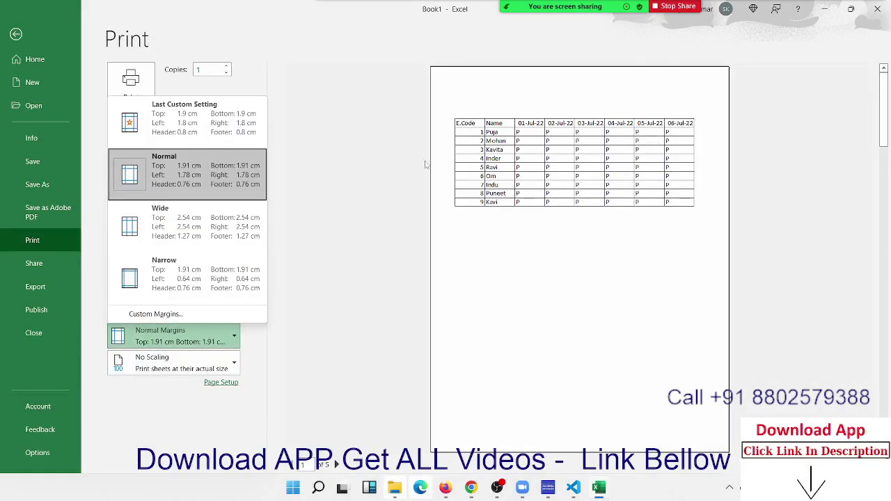
{"action": "left_click", "coordinate": [231, 267]}
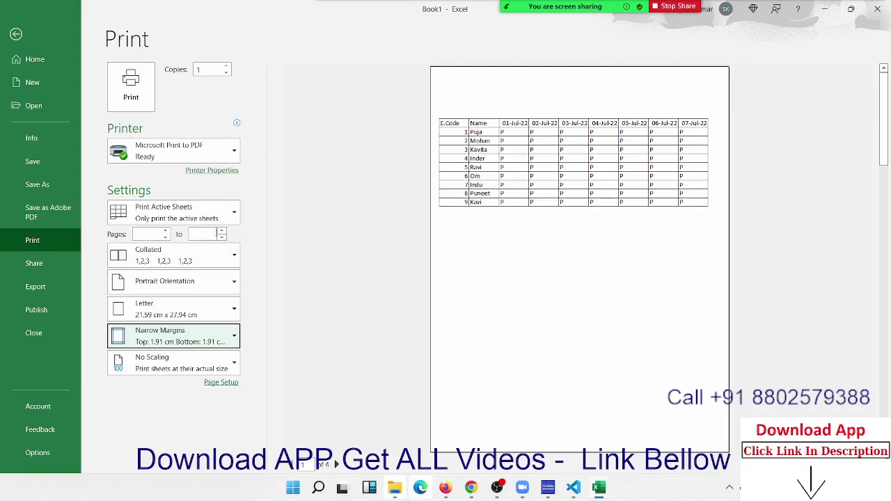
{"action": "left_click", "coordinate": [186, 284]}
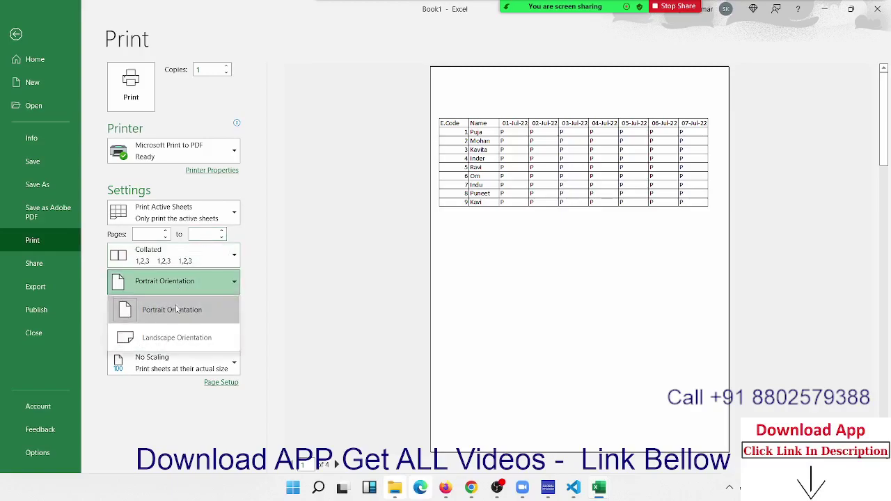
{"action": "left_click", "coordinate": [170, 333]}
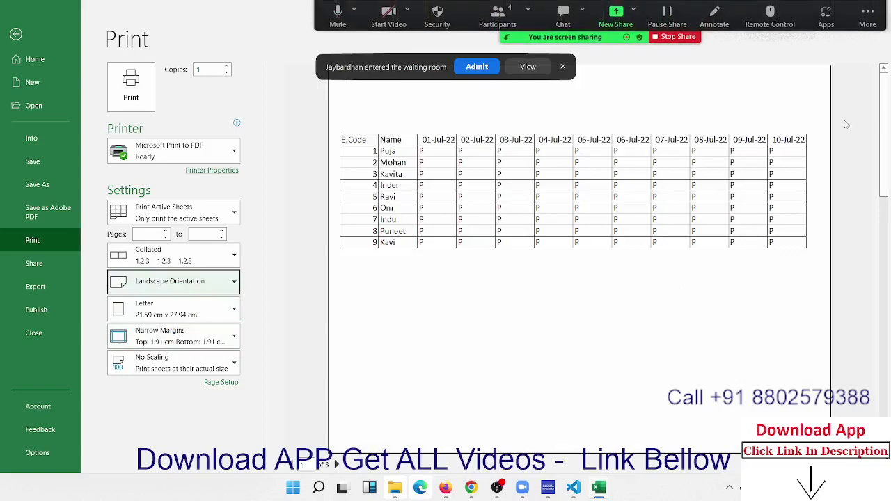
{"action": "left_click", "coordinate": [563, 67]}
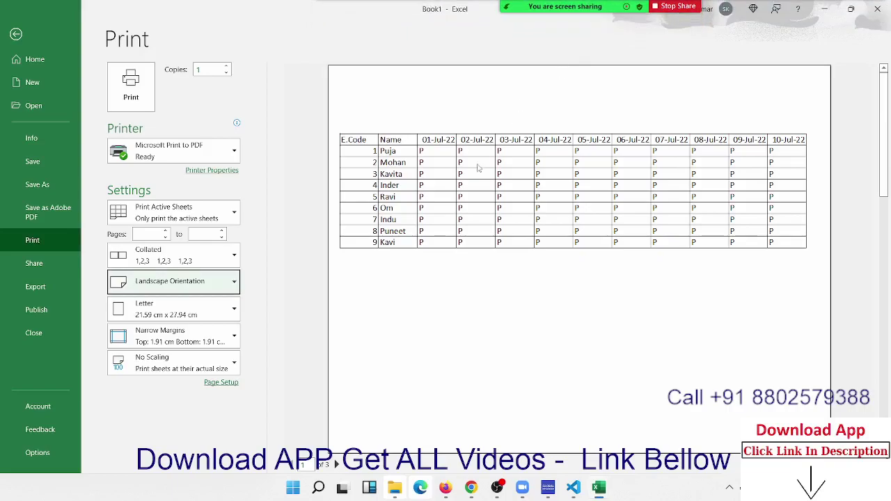
Step: Change print scaling to No Scaling and leave the print preview
{"action": "left_click", "coordinate": [166, 368]}
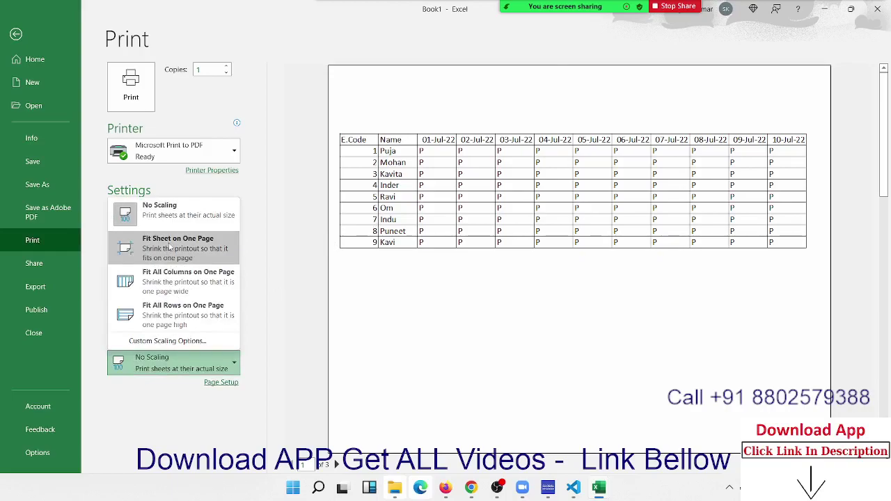
{"action": "left_click", "coordinate": [170, 247]}
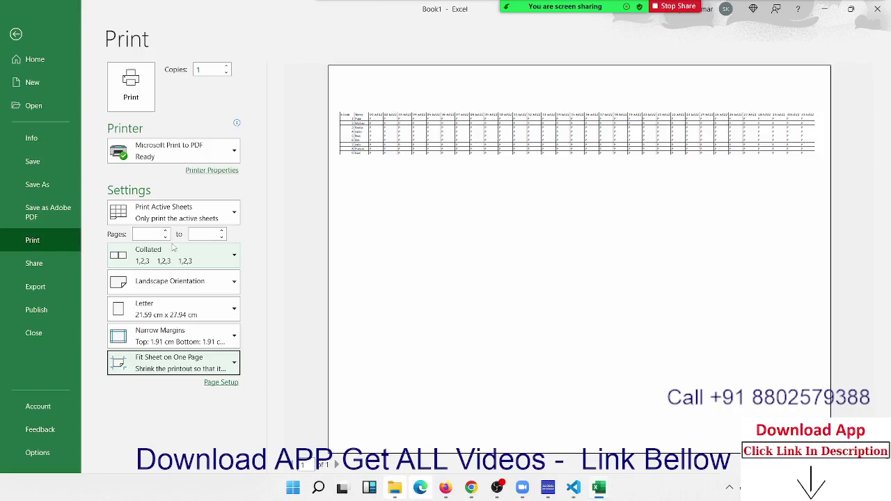
{"action": "left_click", "coordinate": [181, 358]}
{"action": "left_click", "coordinate": [181, 218]}
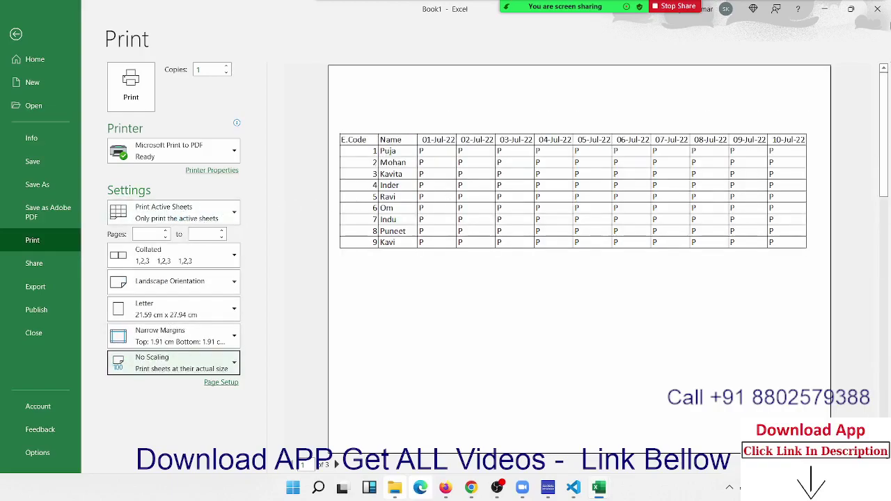
{"action": "left_click", "coordinate": [878, 8]}
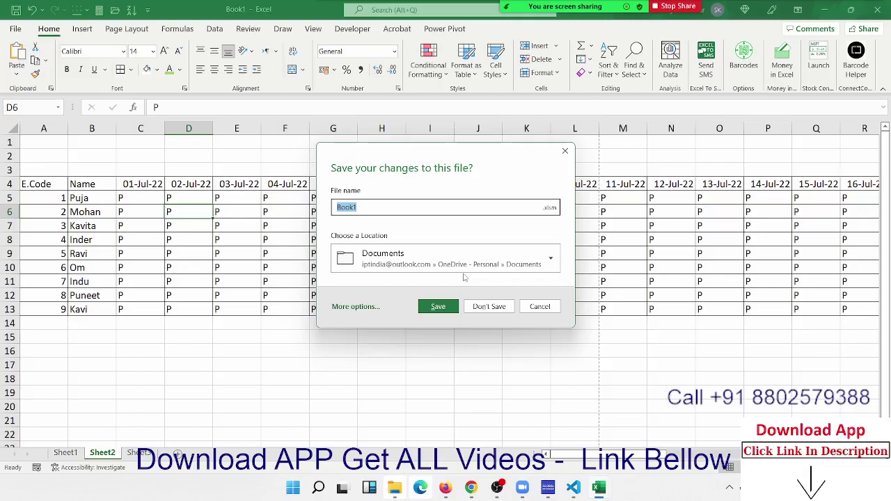
Step: Dismiss the save prompt and select the header row A4:AG4
{"action": "key", "text": "Escape"}
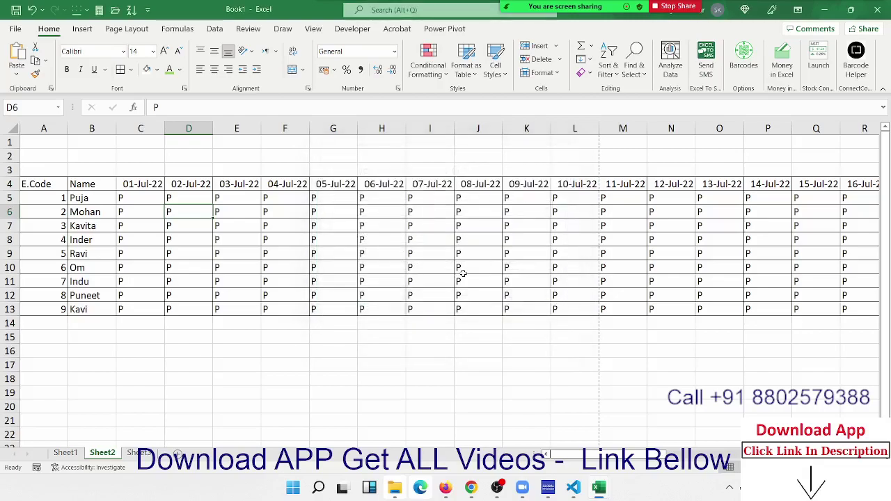
{"action": "key", "text": "Right"}
{"action": "key", "text": "Right"}
{"action": "key", "text": "Right"}
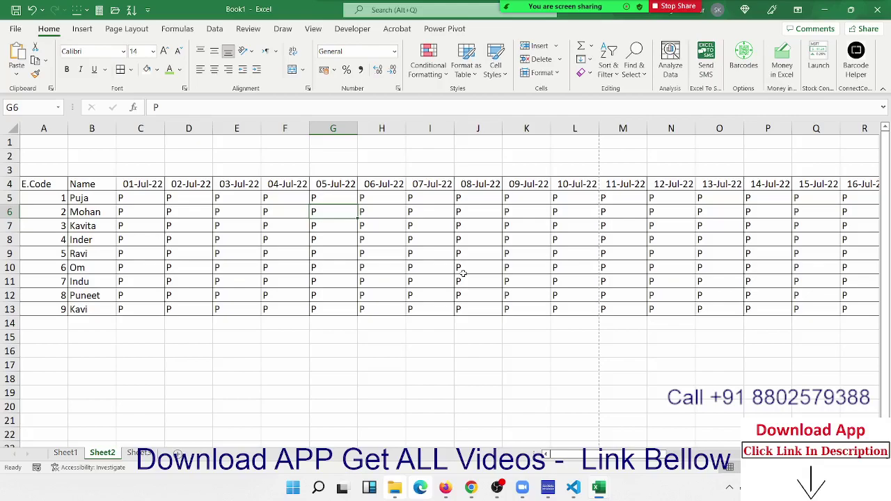
{"action": "key", "text": "Up"}
{"action": "key", "text": "Up"}
{"action": "key", "text": "ctrl+Left"}
{"action": "key", "text": "ctrl+shift+Right"}
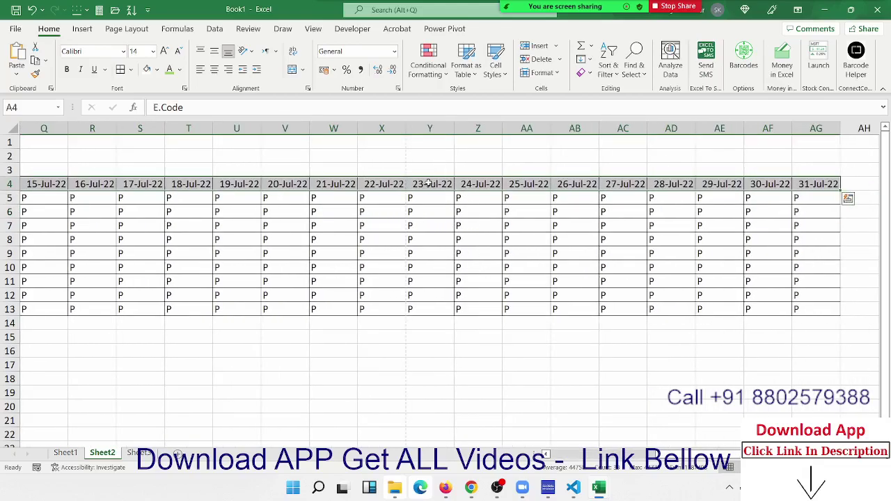
Step: Rotate the E.Code, Name and date header labels upward with Rotate Text Up
{"action": "right_click", "coordinate": [430, 184]}
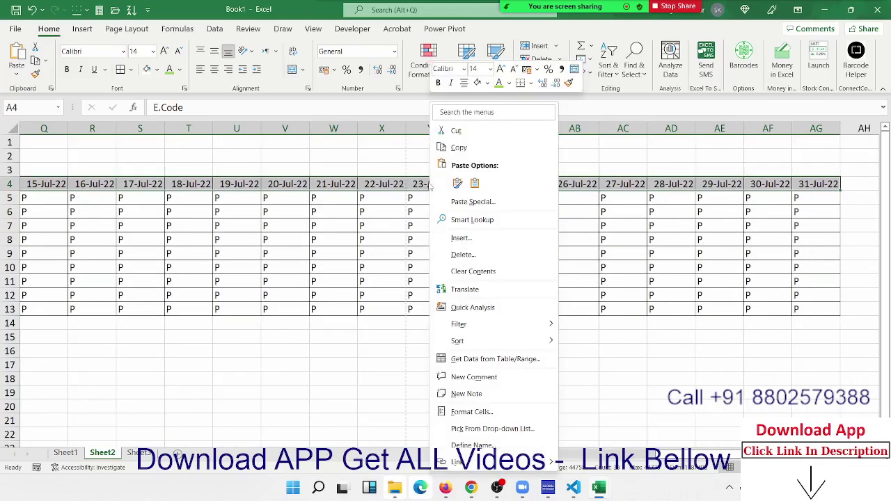
{"action": "left_click", "coordinate": [530, 418]}
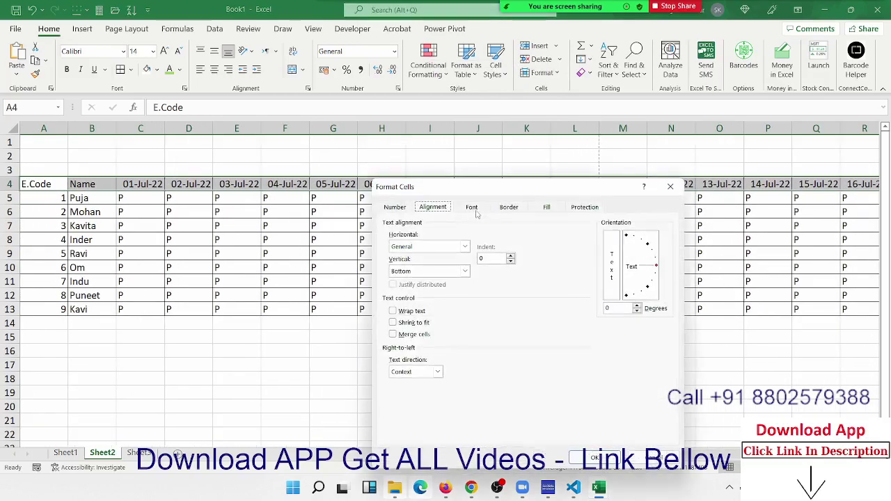
{"action": "left_click", "coordinate": [652, 270]}
{"action": "left_click", "coordinate": [670, 187]}
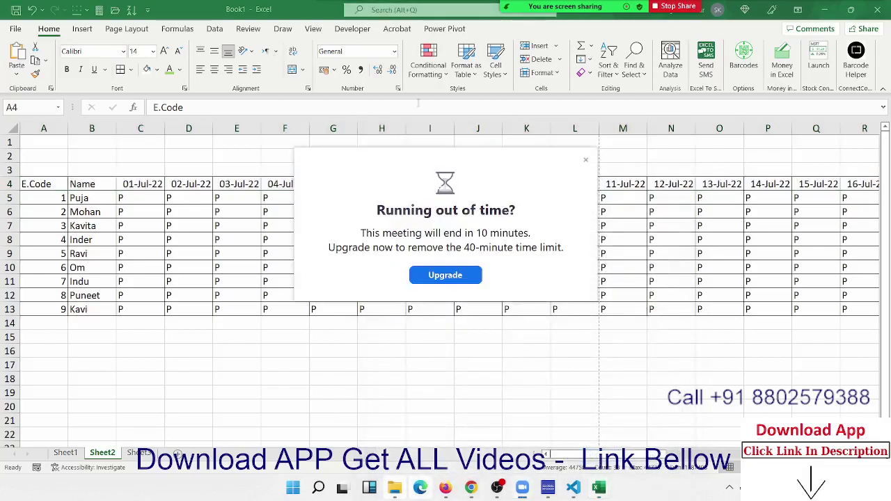
{"action": "left_click", "coordinate": [586, 160]}
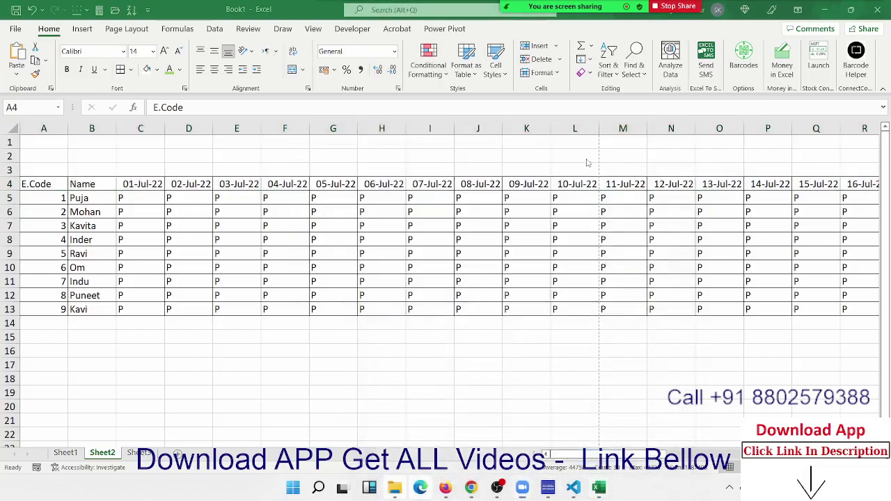
{"action": "left_click", "coordinate": [248, 52]}
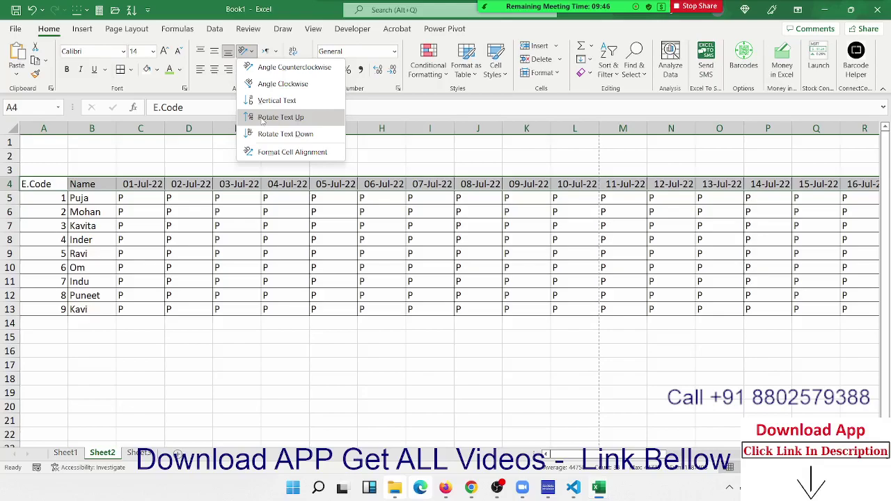
{"action": "left_click", "coordinate": [263, 118]}
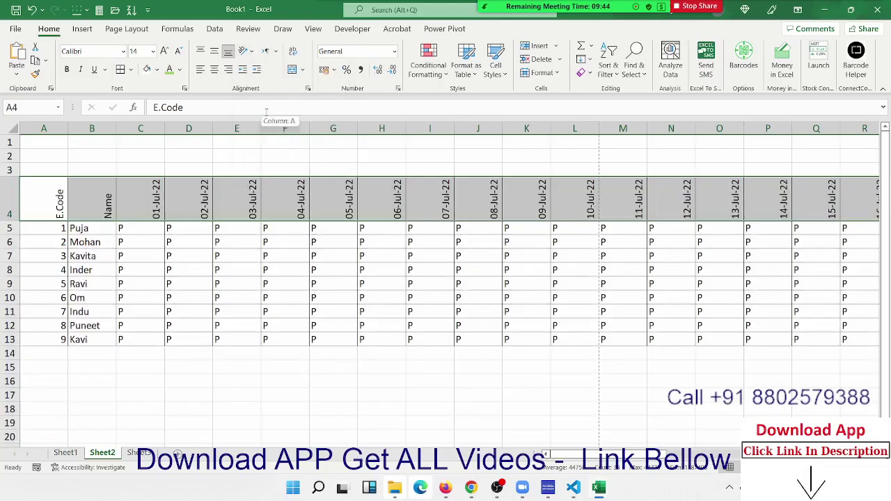
{"action": "left_click", "coordinate": [270, 245]}
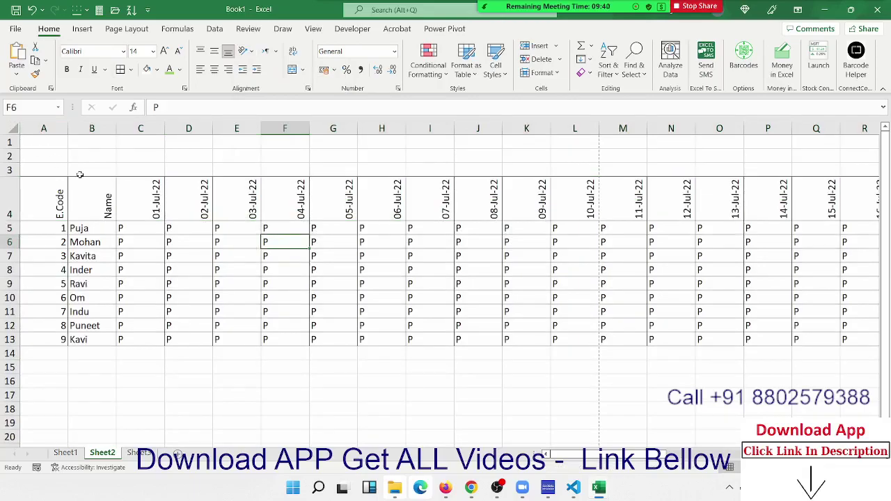
Step: AutoFit all columns, narrow the Name column slightly, and open print preview
{"action": "left_click", "coordinate": [131, 162]}
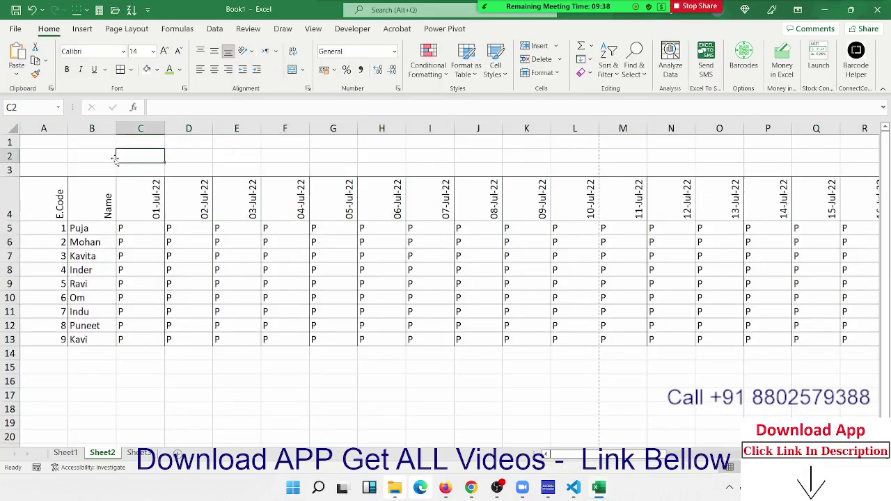
{"action": "left_click", "coordinate": [11, 128]}
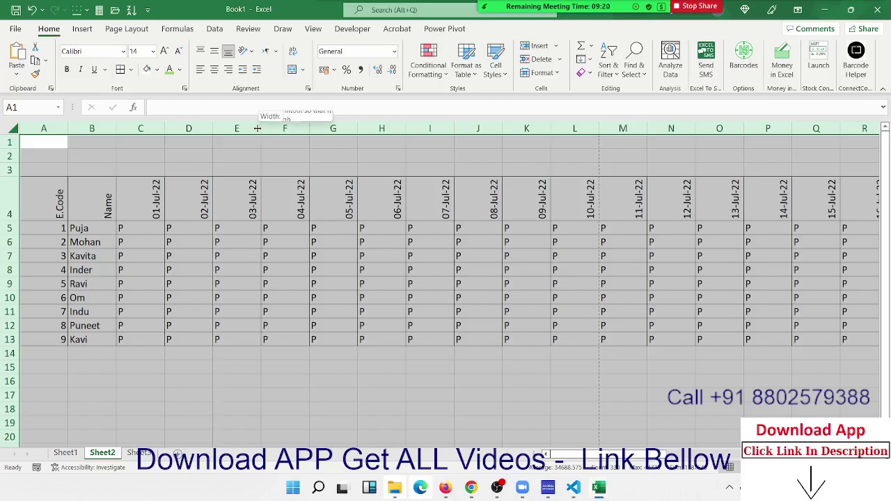
{"action": "double_click", "coordinate": [258, 128]}
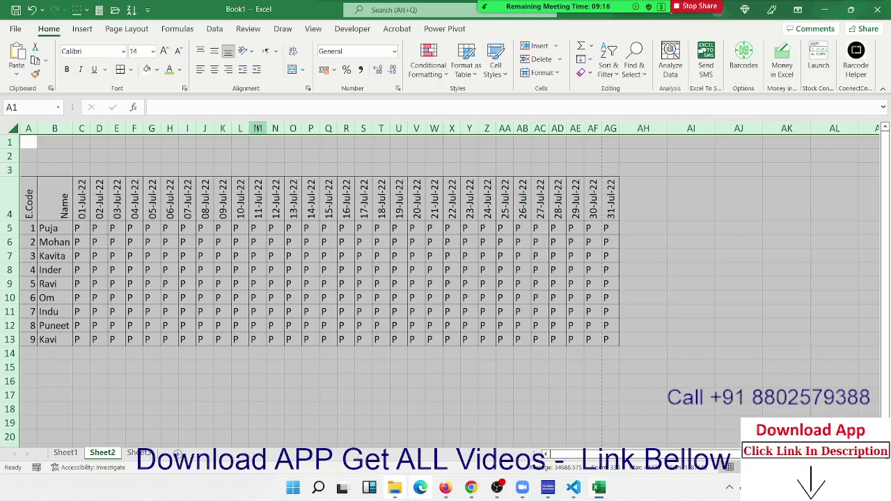
{"action": "left_click", "coordinate": [258, 352]}
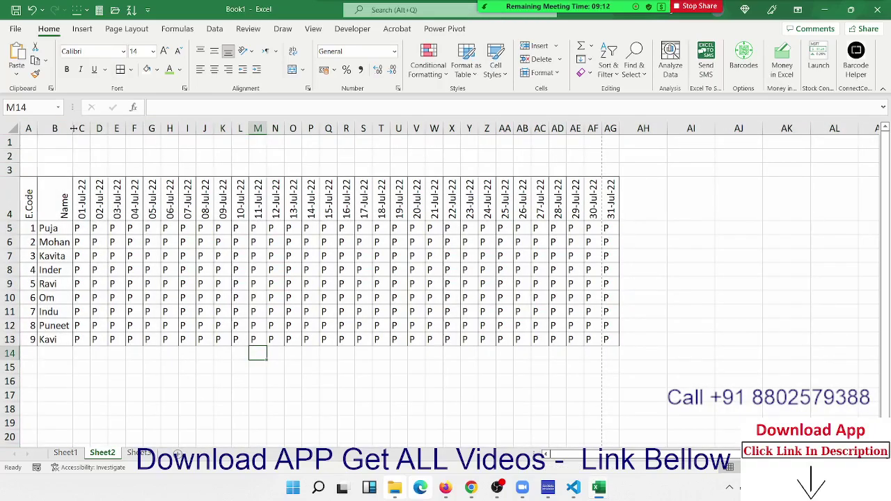
{"action": "left_click_drag", "start_coordinate": [73, 128], "coordinate": [71, 128]}
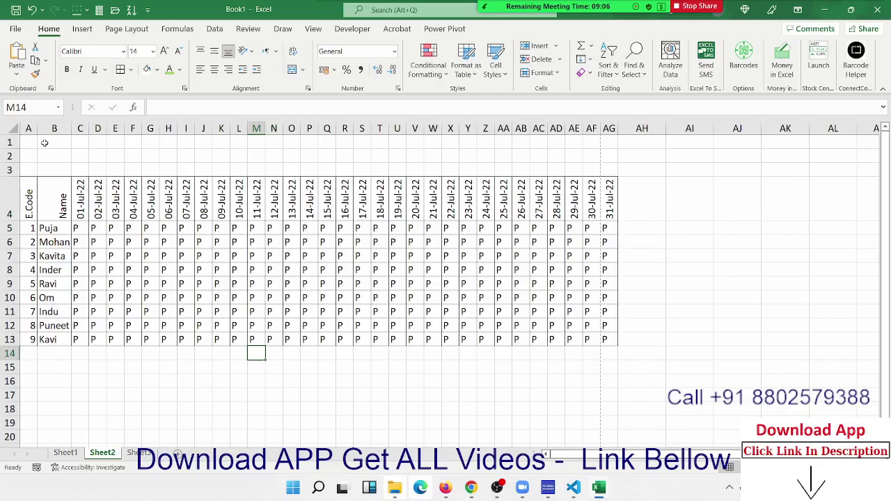
{"action": "key", "text": "ctrl+p"}
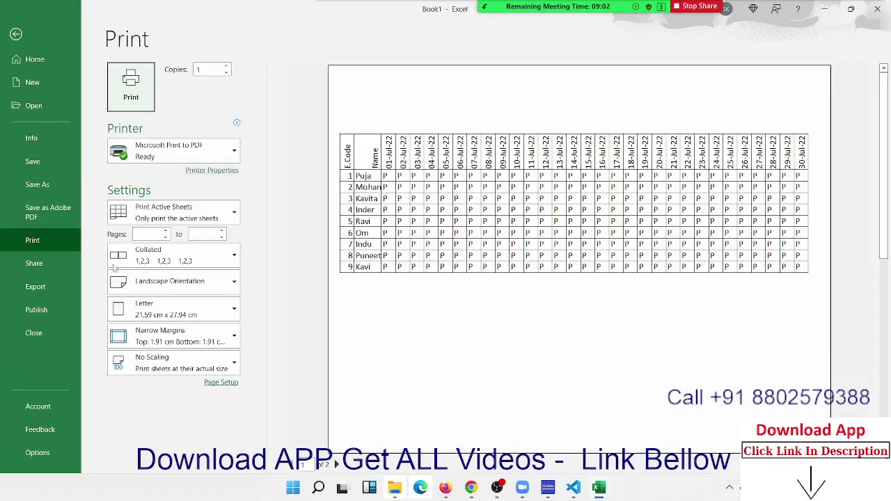
Step: Set print scaling to Fit Sheet on One Page and return to Sheet2
{"action": "left_click", "coordinate": [174, 362]}
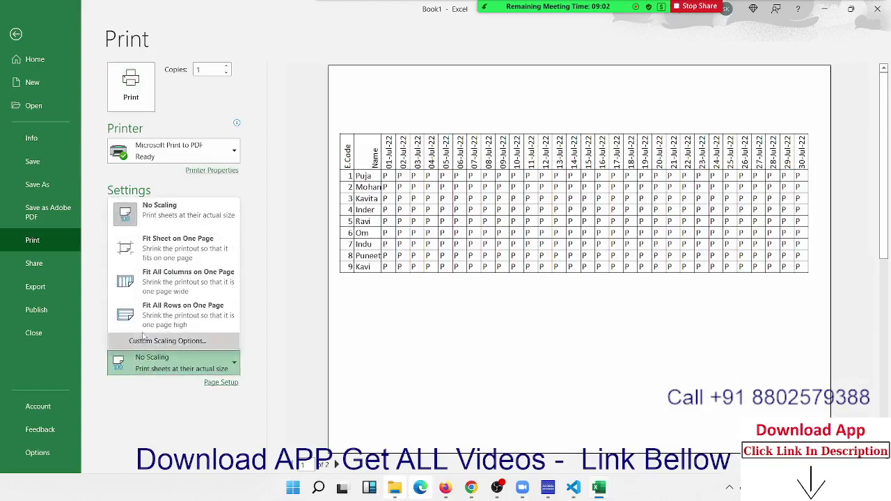
{"action": "left_click", "coordinate": [159, 248]}
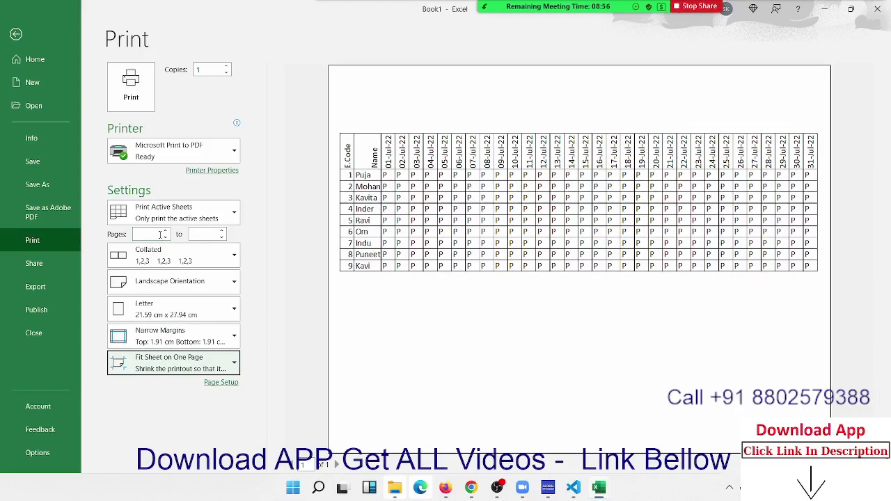
{"action": "key", "text": "Escape"}
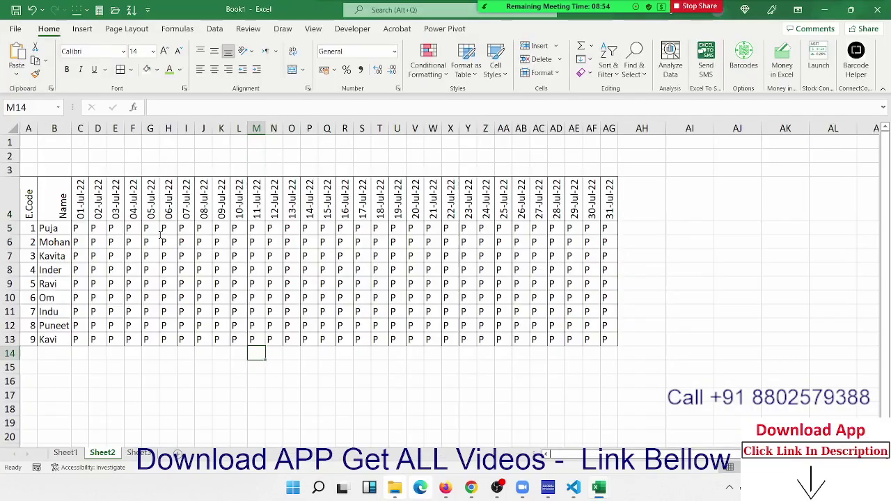
Step: Go to Sheet1 and scroll up to the rows holding degree-marked values
{"action": "left_click", "coordinate": [63, 452]}
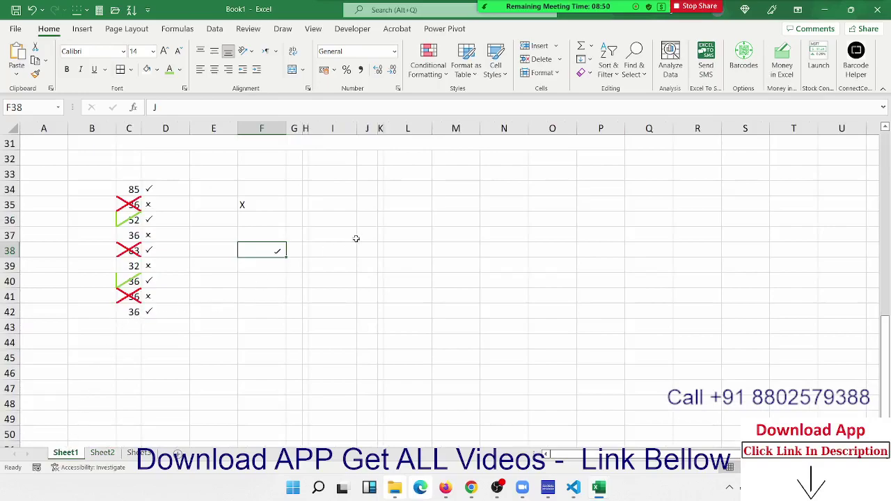
{"action": "left_click", "coordinate": [456, 234]}
{"action": "scroll", "coordinate": [348, 220], "scroll_direction": "up", "scroll_amount": 10}
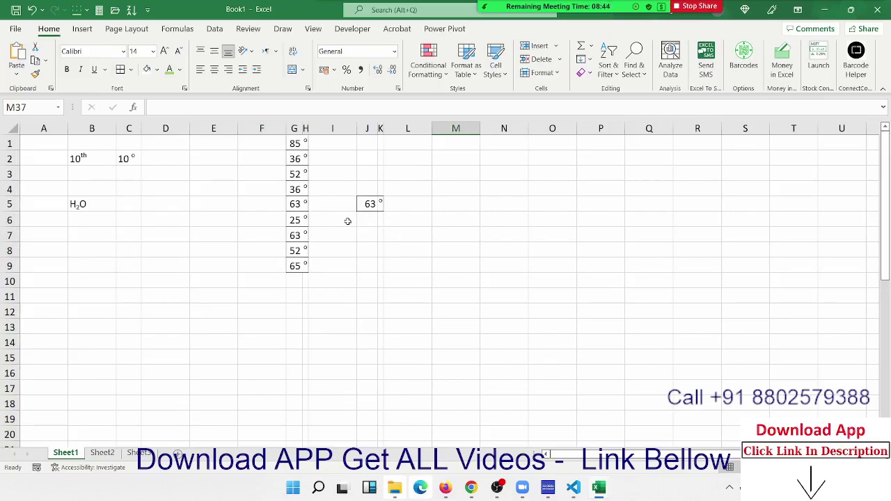
Step: Inspect cell M9's custom number format codes, closing Format Cells without changes
{"action": "left_click", "coordinate": [464, 267]}
{"action": "left_click", "coordinate": [398, 88]}
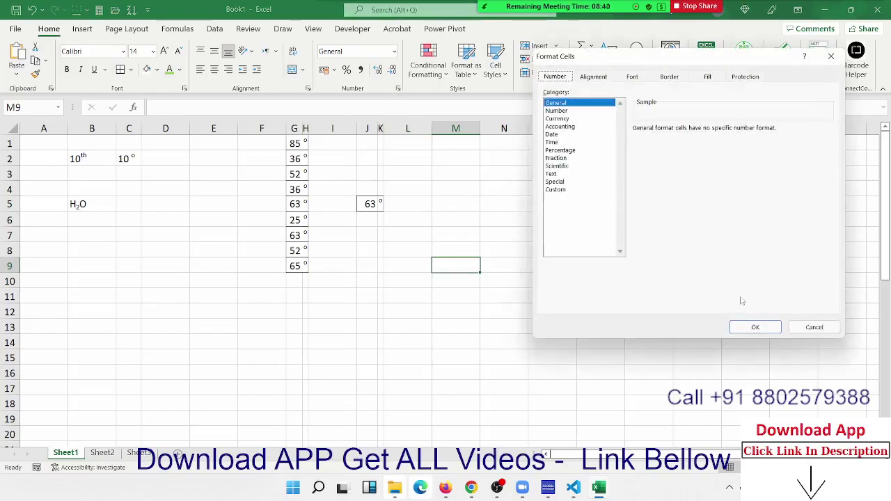
{"action": "left_click", "coordinate": [567, 190]}
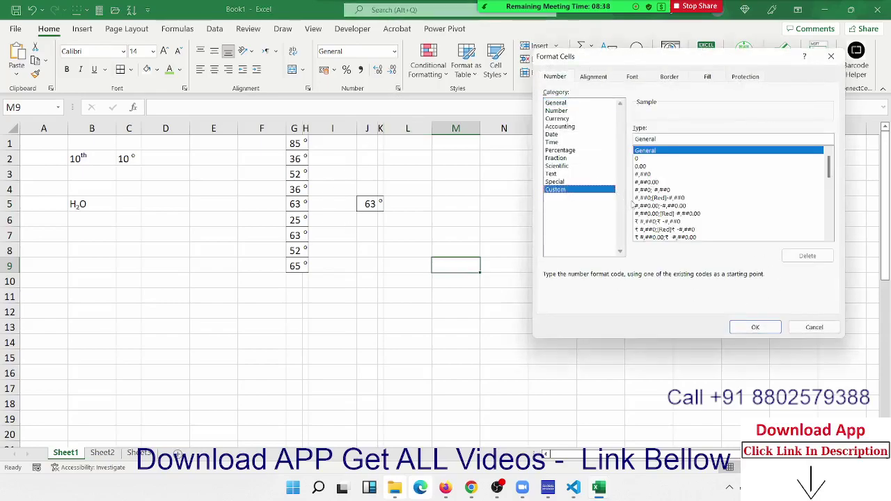
{"action": "key", "text": "Escape"}
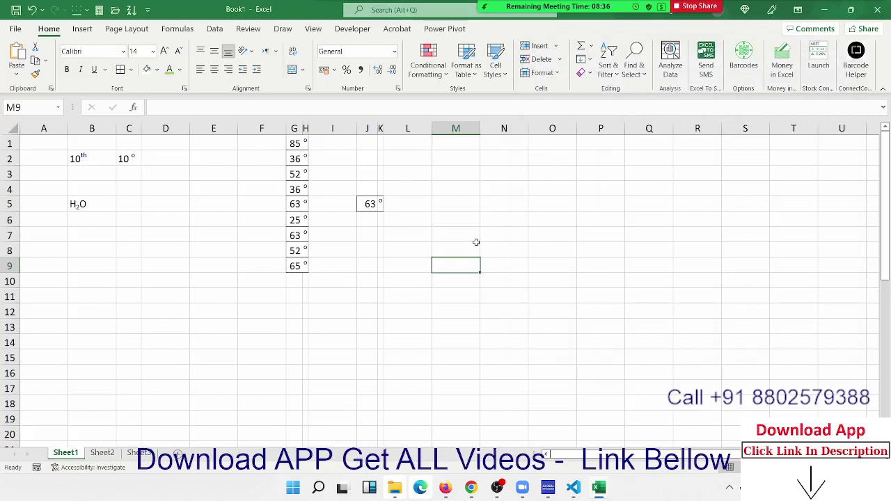